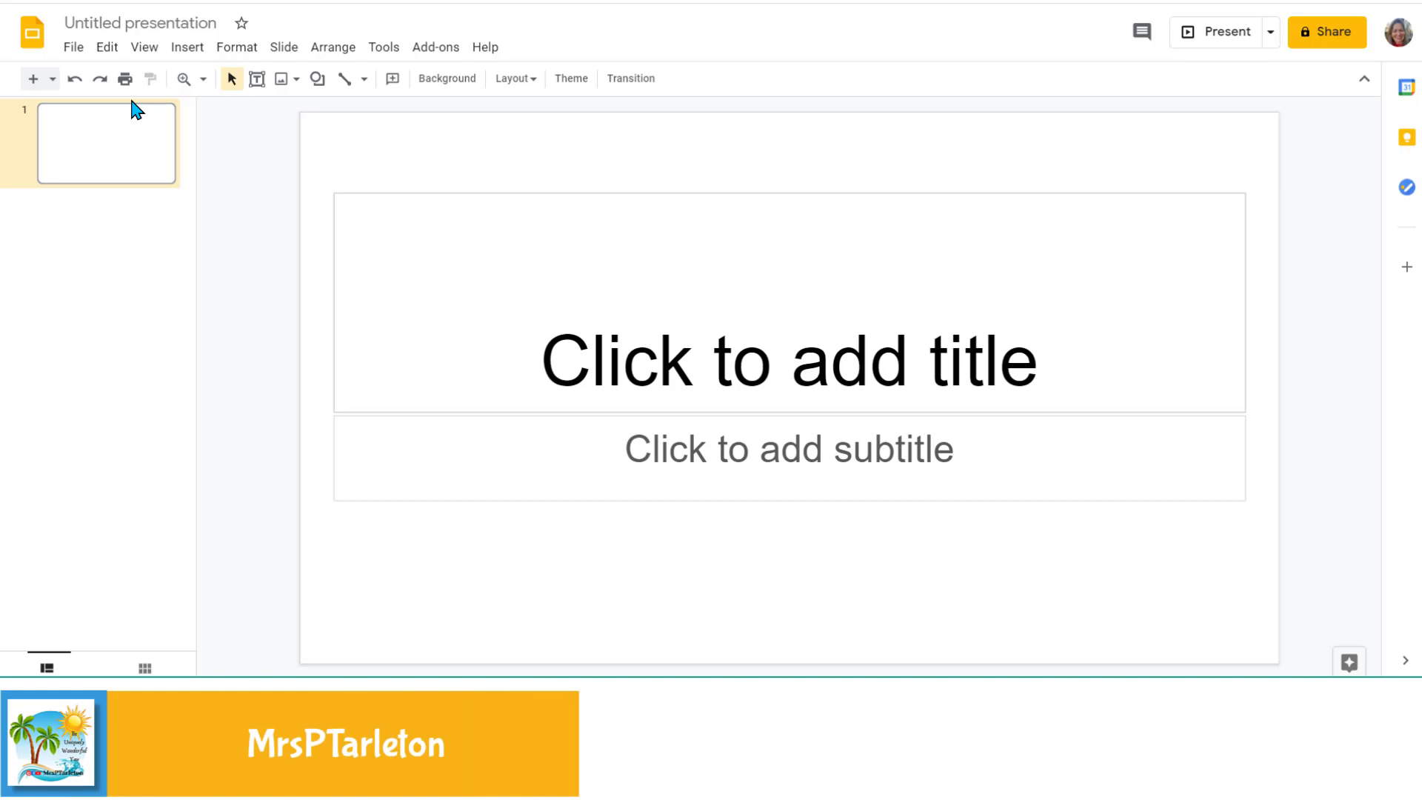
# Open the theme master and layouts editor and browse the master and first layouts
pyautogui.click(146, 52)
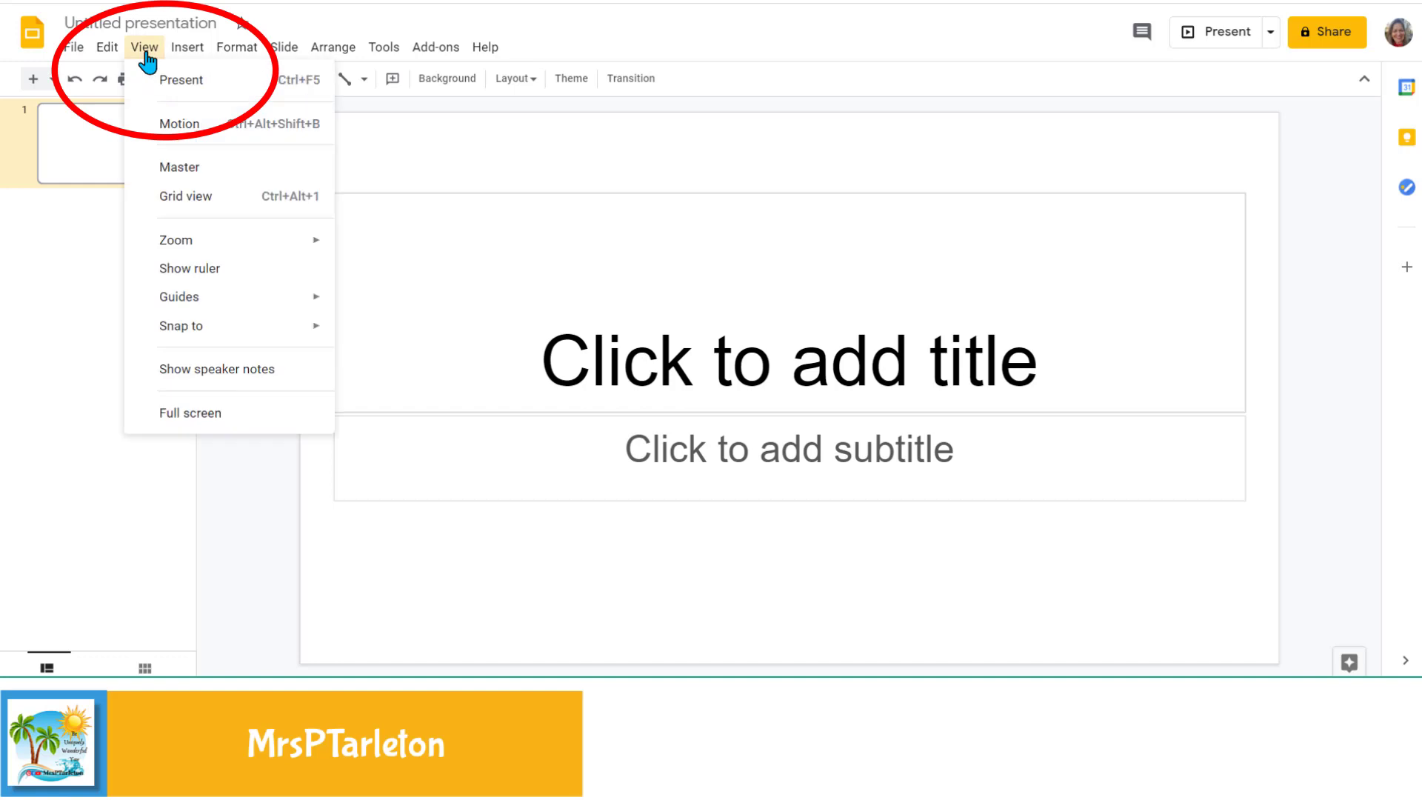
pyautogui.click(178, 168)
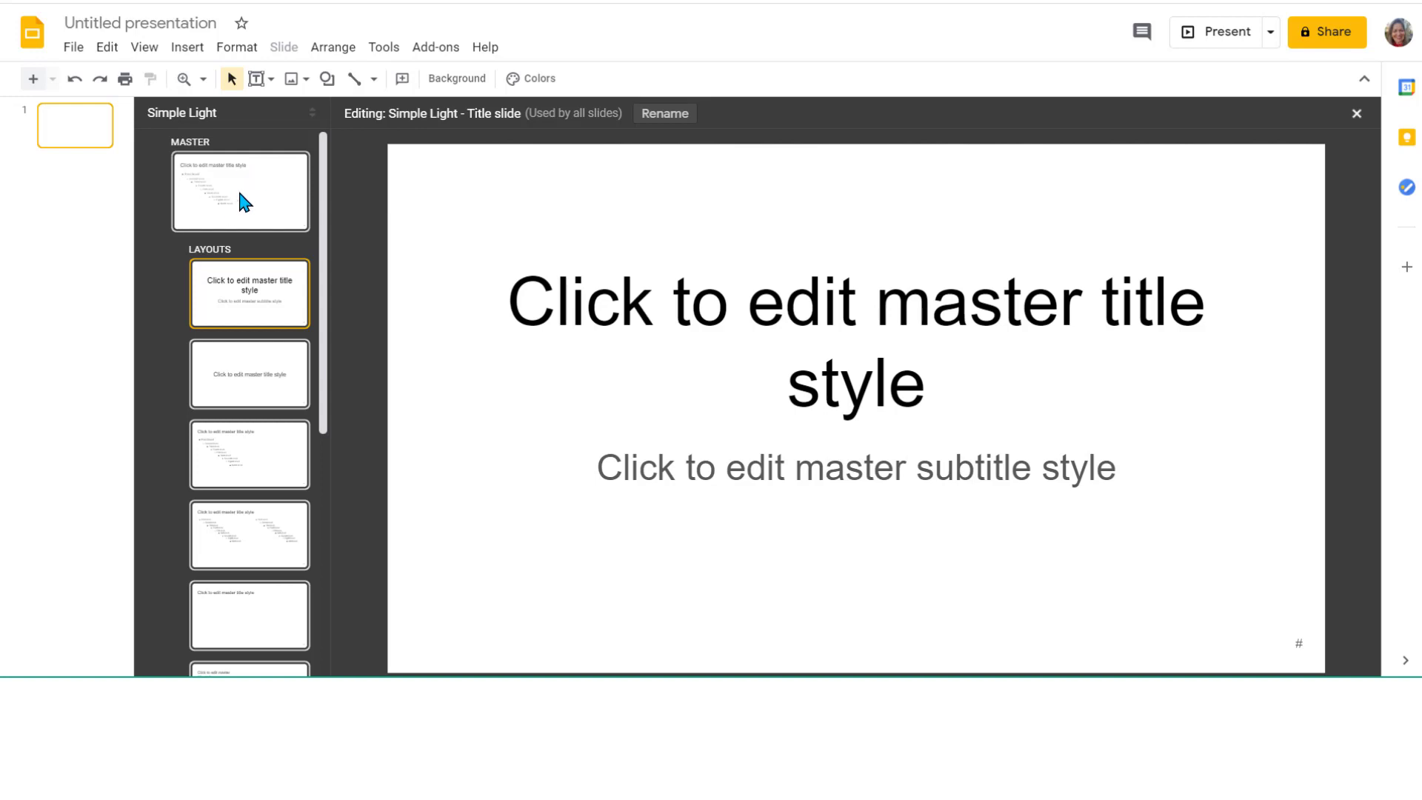
pyautogui.click(245, 201)
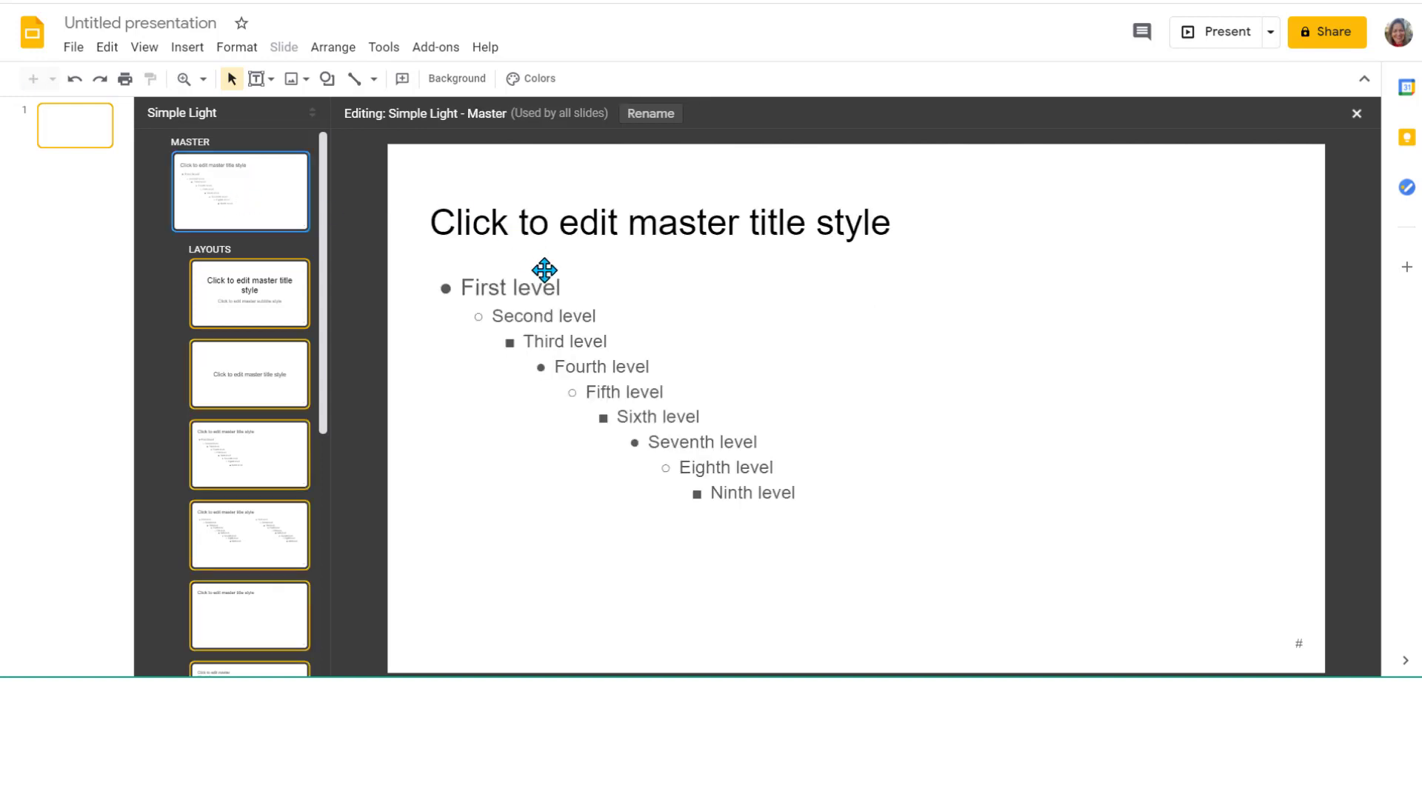
pyautogui.click(268, 307)
pyautogui.click(253, 399)
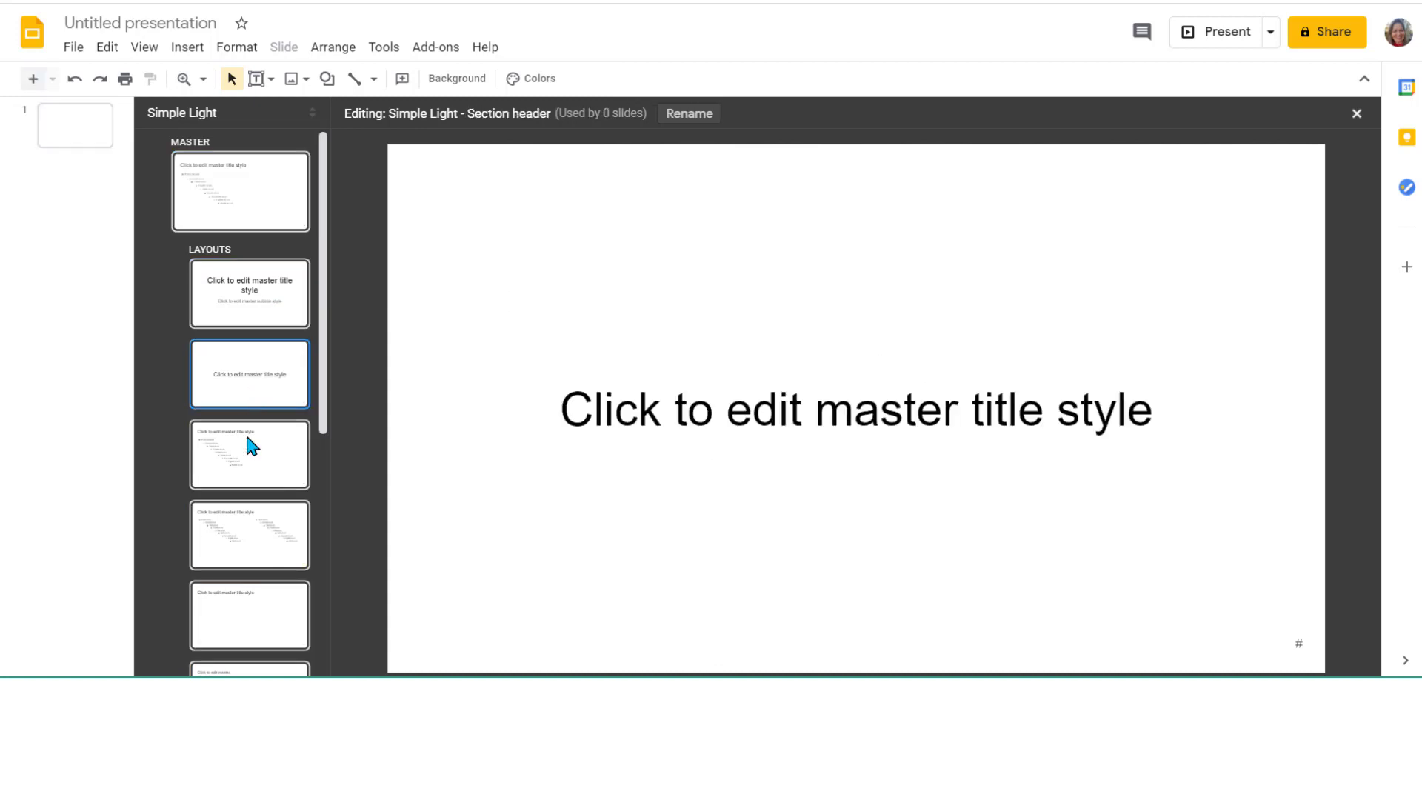
pyautogui.click(253, 459)
pyautogui.click(258, 532)
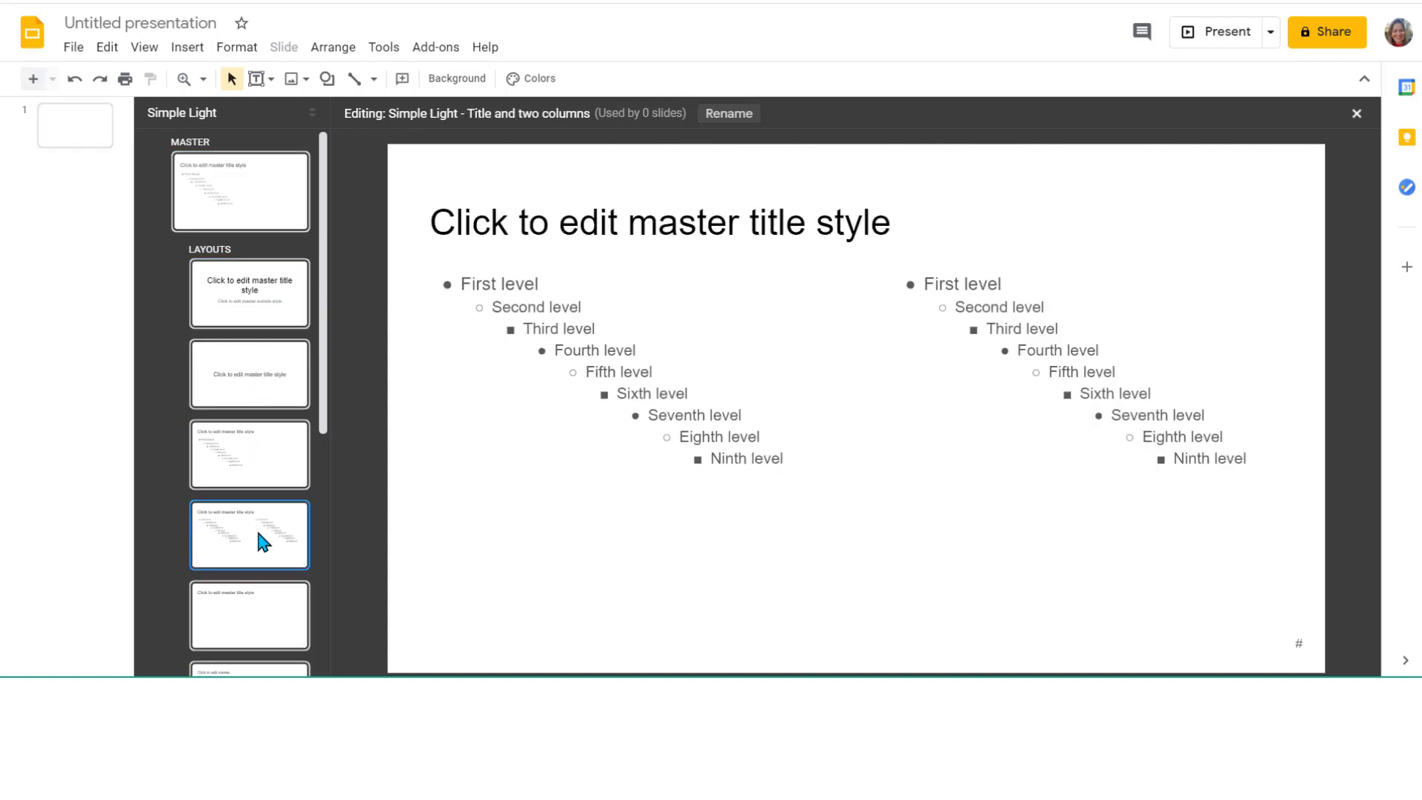
# Duplicate the Title only layout into 'Title only 1' and delete its title placeholder
pyautogui.click(256, 596)
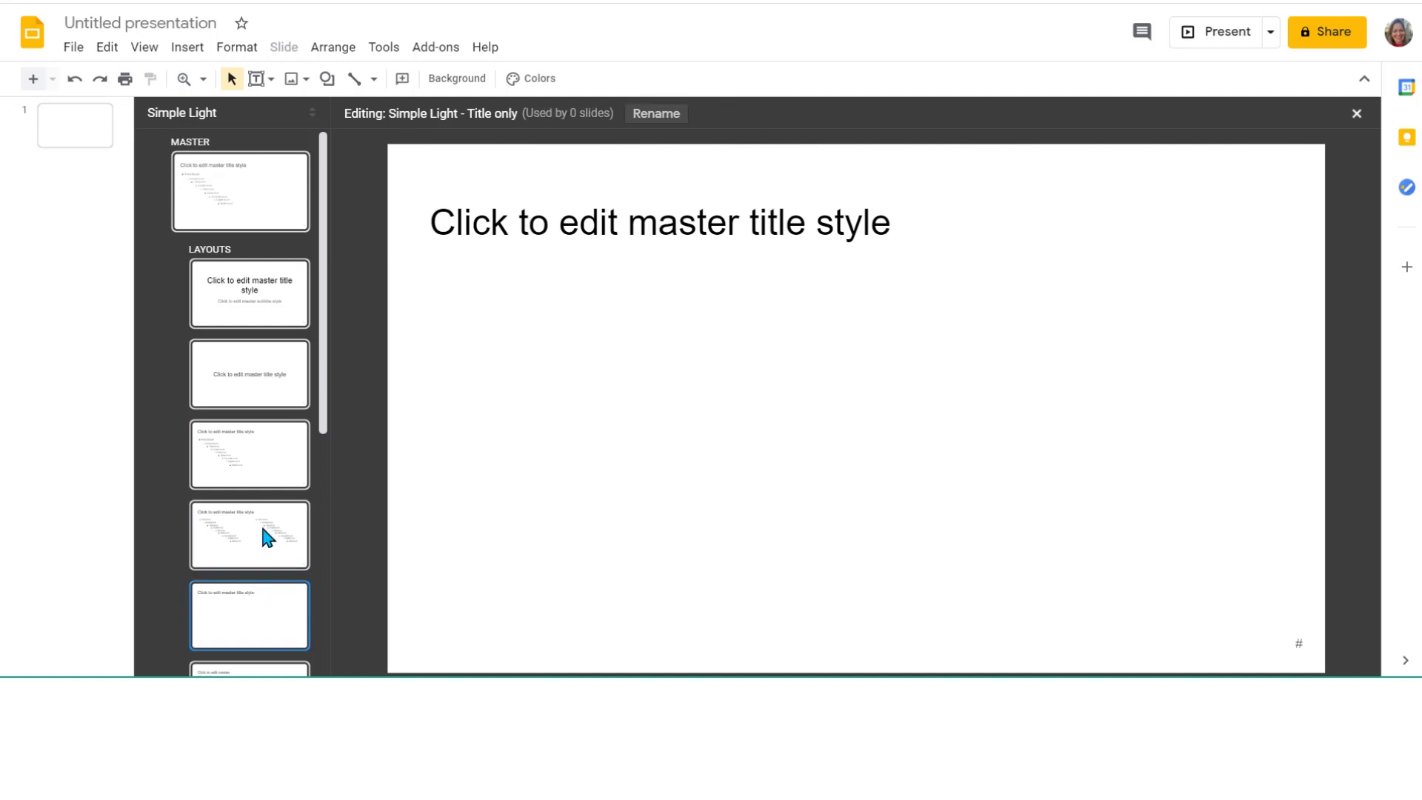
pyautogui.scroll(-2, 269, 477)
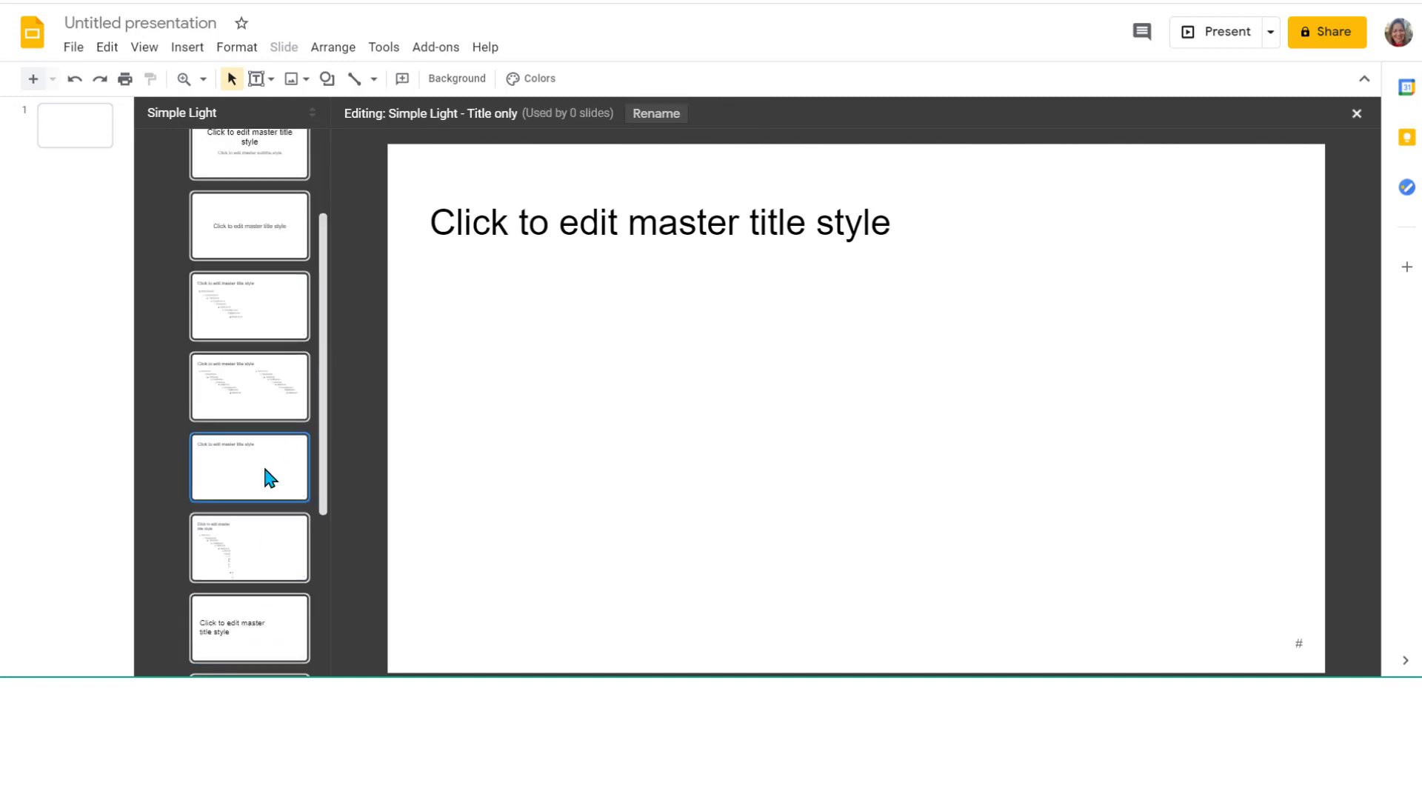
pyautogui.hotkey('ctrl', 'd')
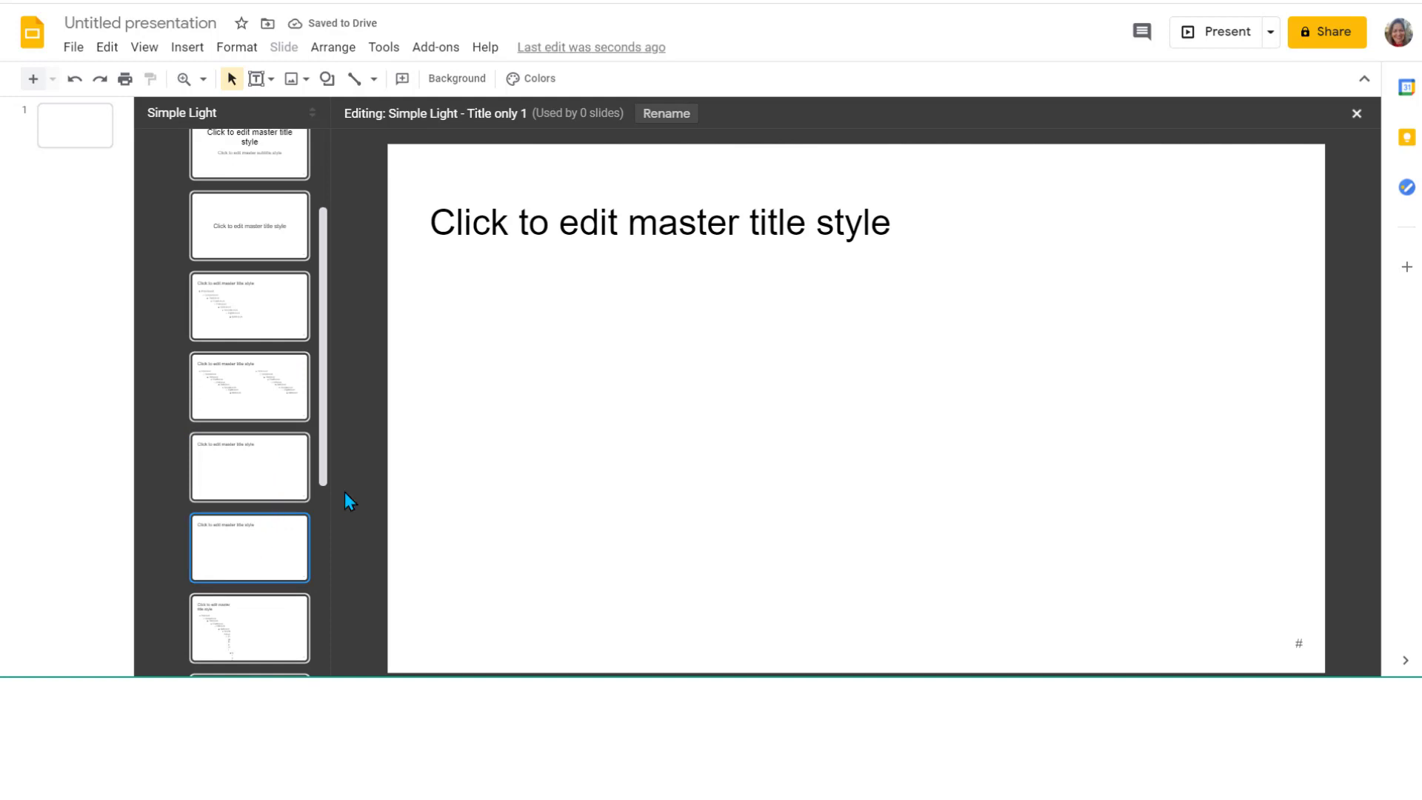
pyautogui.tripleClick(497, 220)
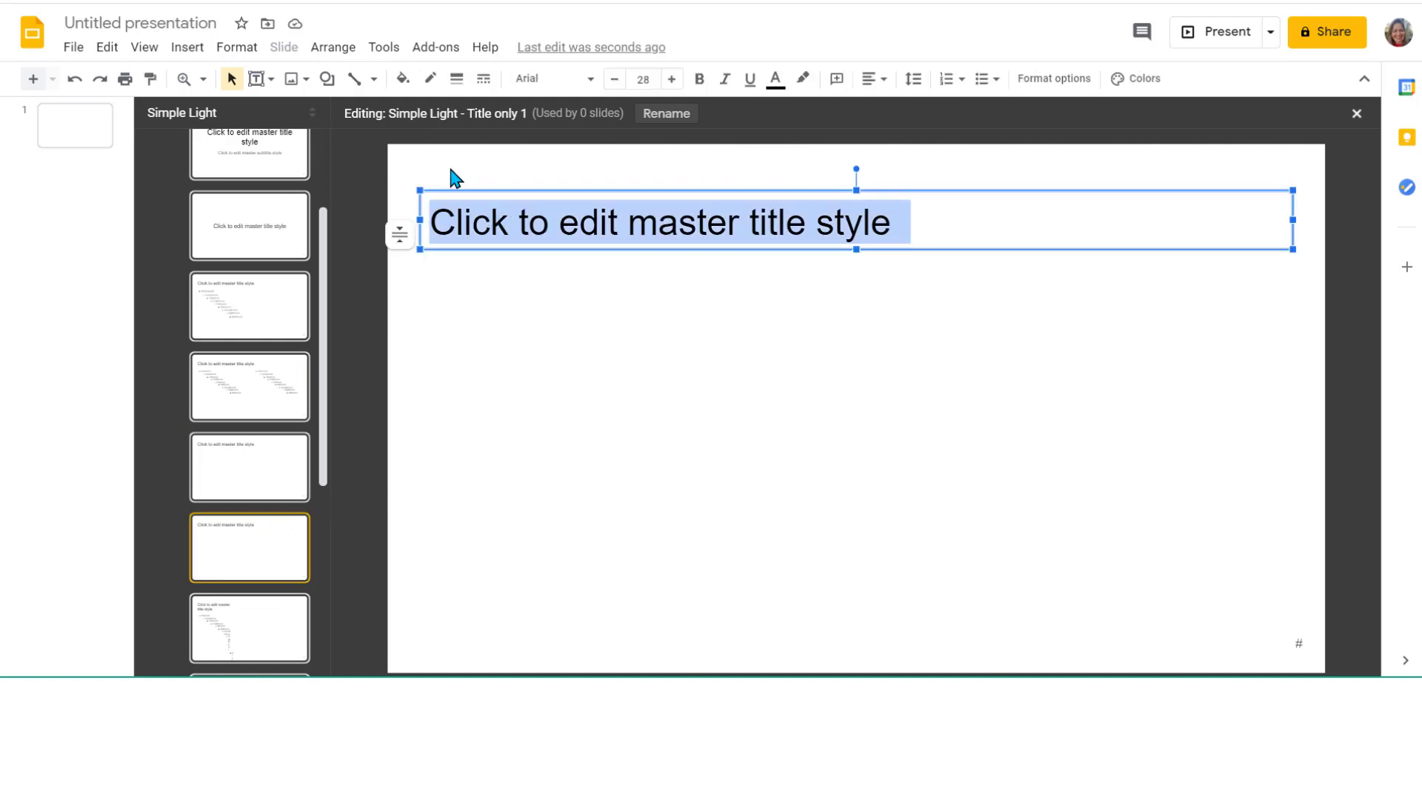
pyautogui.click(501, 249)
pyautogui.press('Delete')
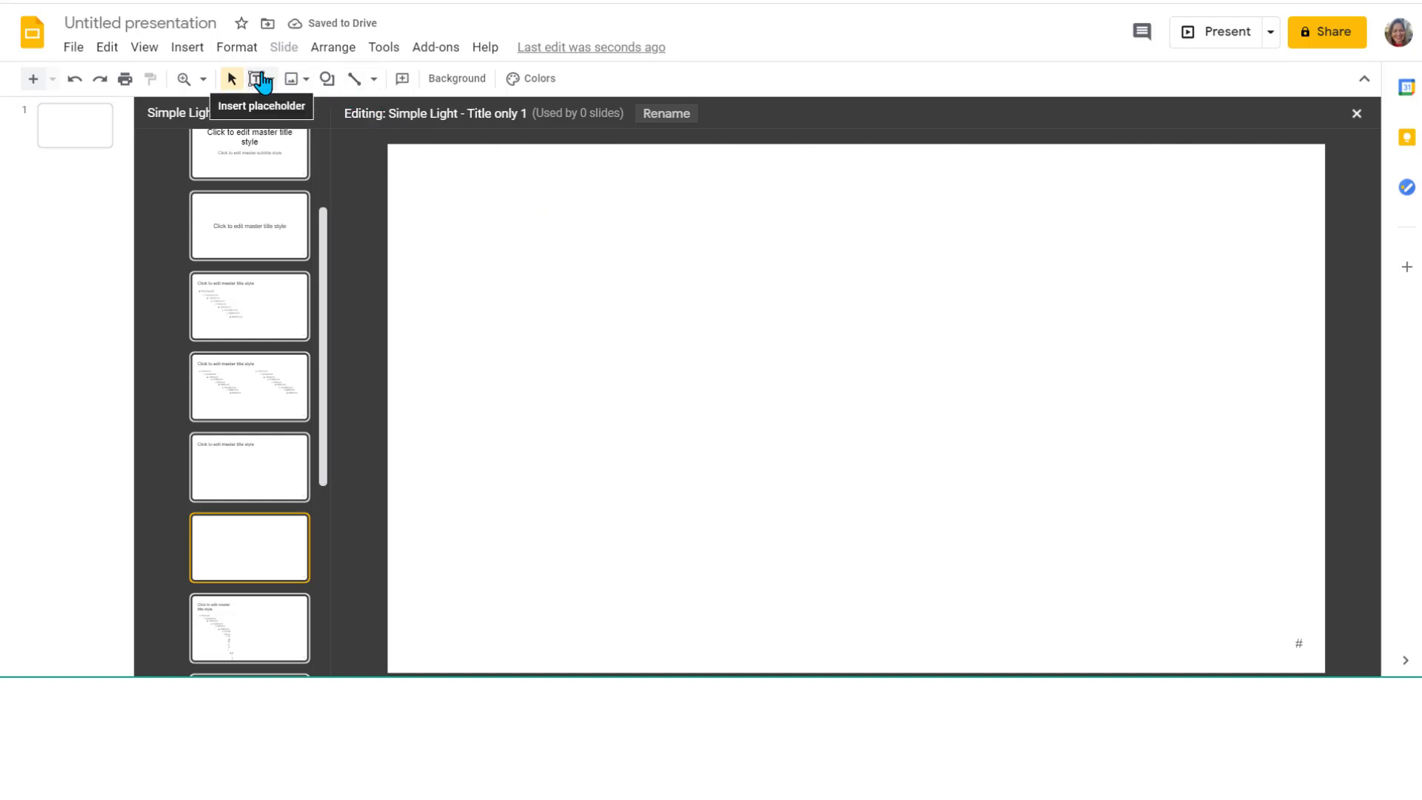
# Set the Title only 1 layout background to the custom light cyan #5bdadaff
pyautogui.click(457, 82)
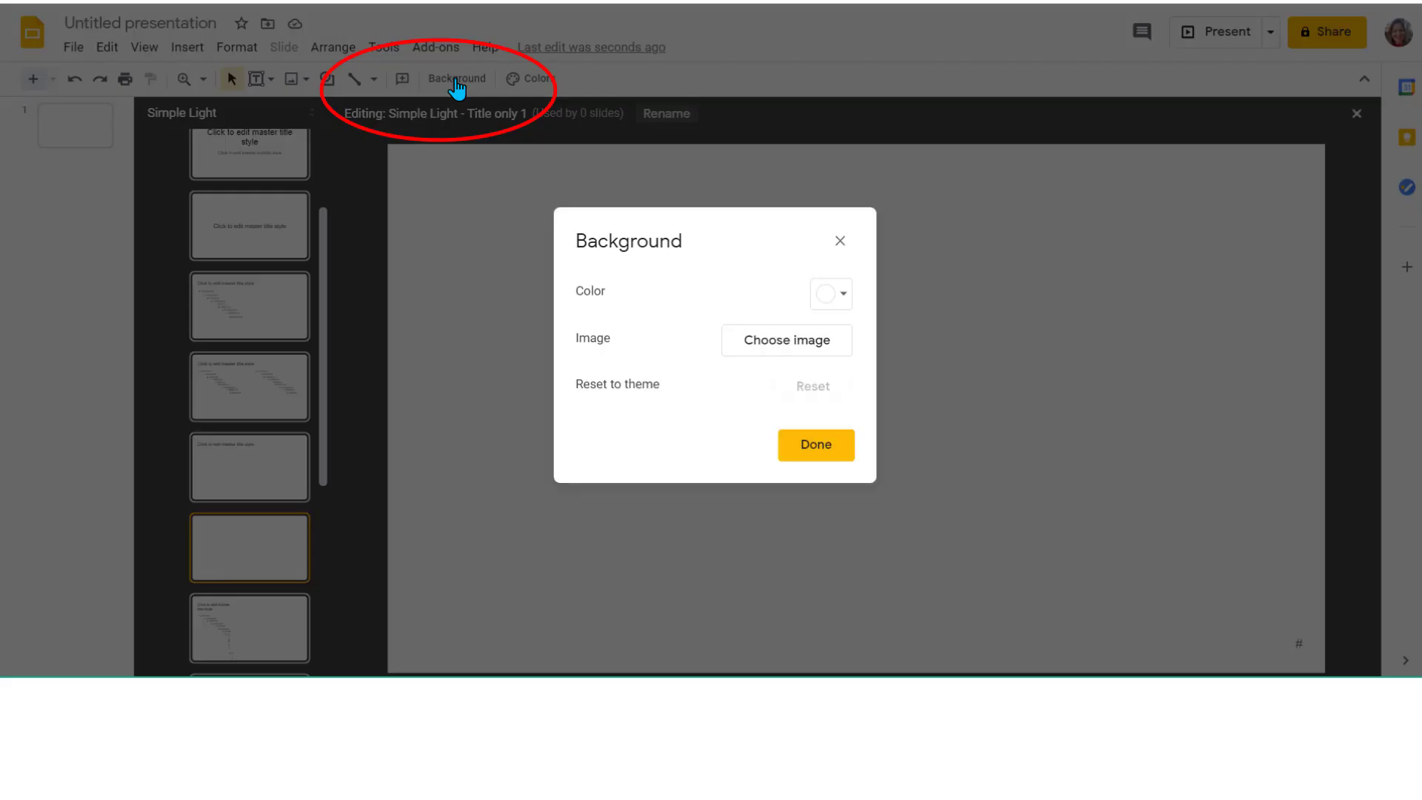
pyautogui.click(843, 296)
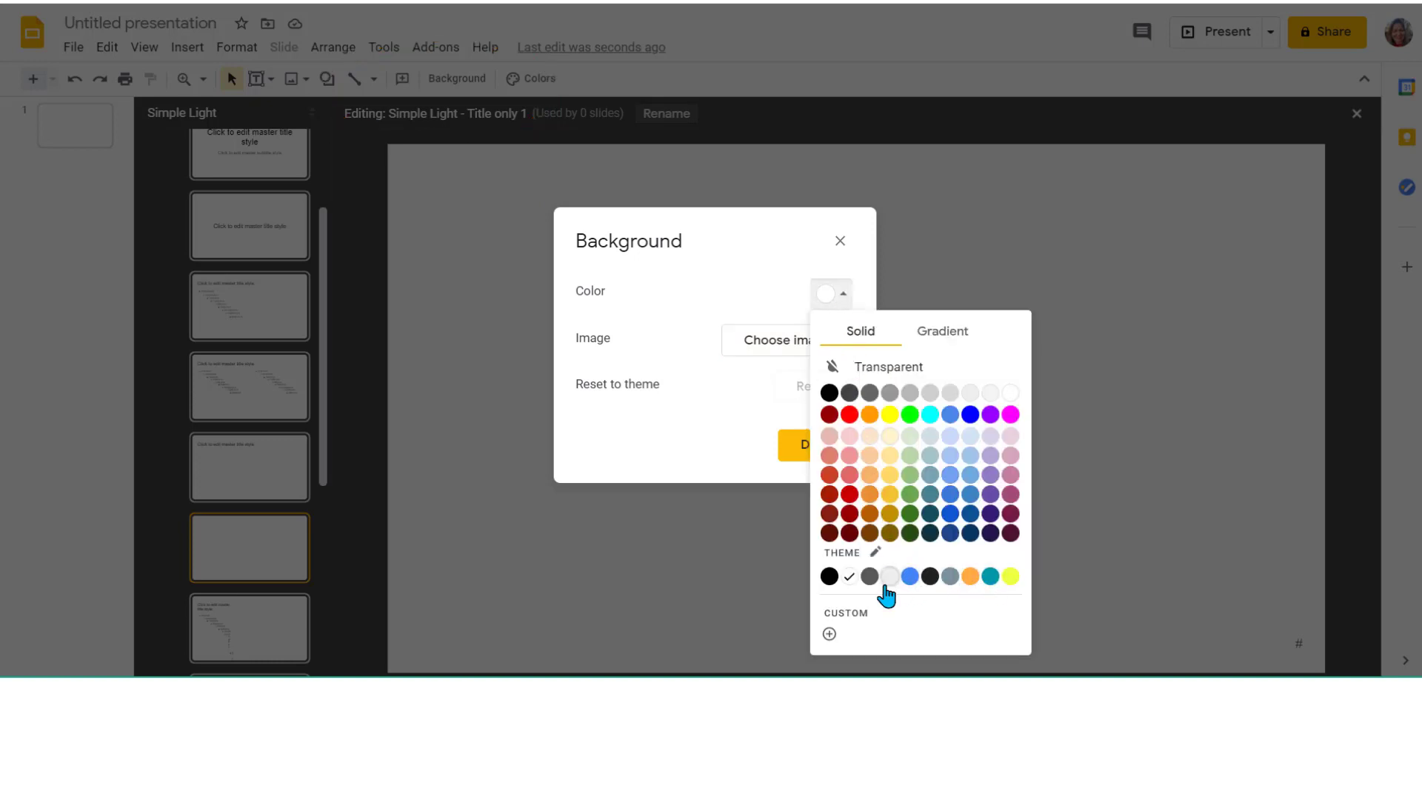
pyautogui.click(841, 622)
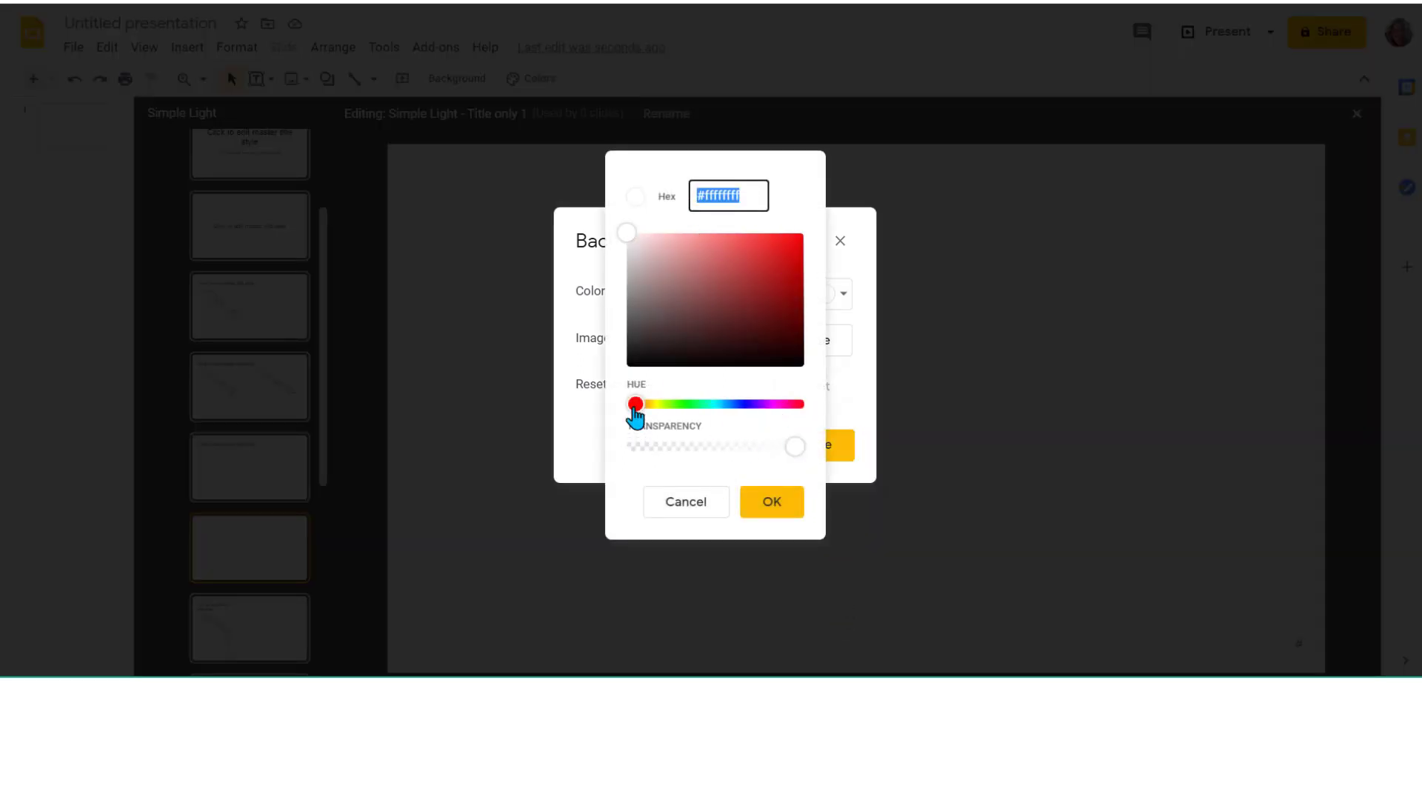
pyautogui.moveTo(636, 404); pyautogui.dragTo(714, 406)
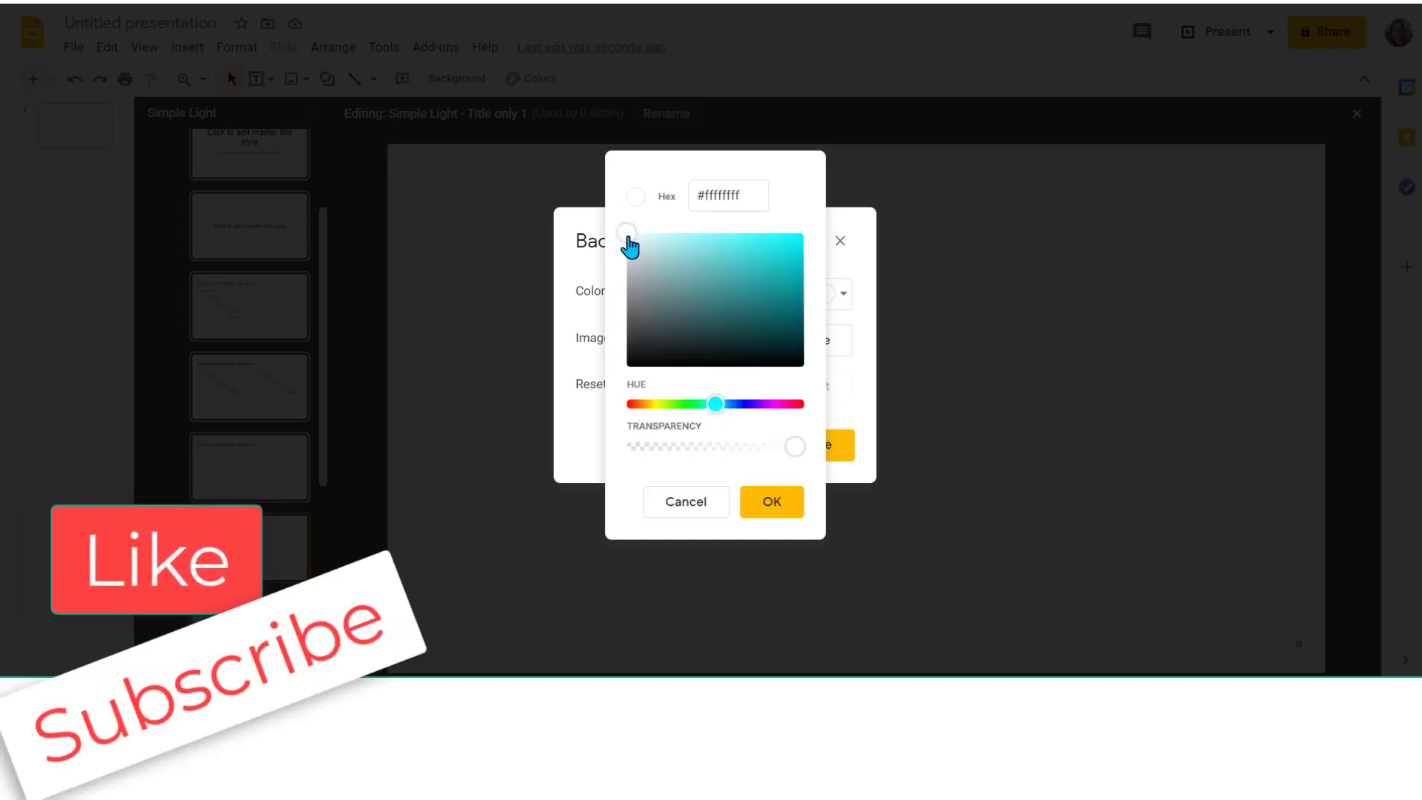
pyautogui.moveTo(626, 243); pyautogui.dragTo(731, 262)
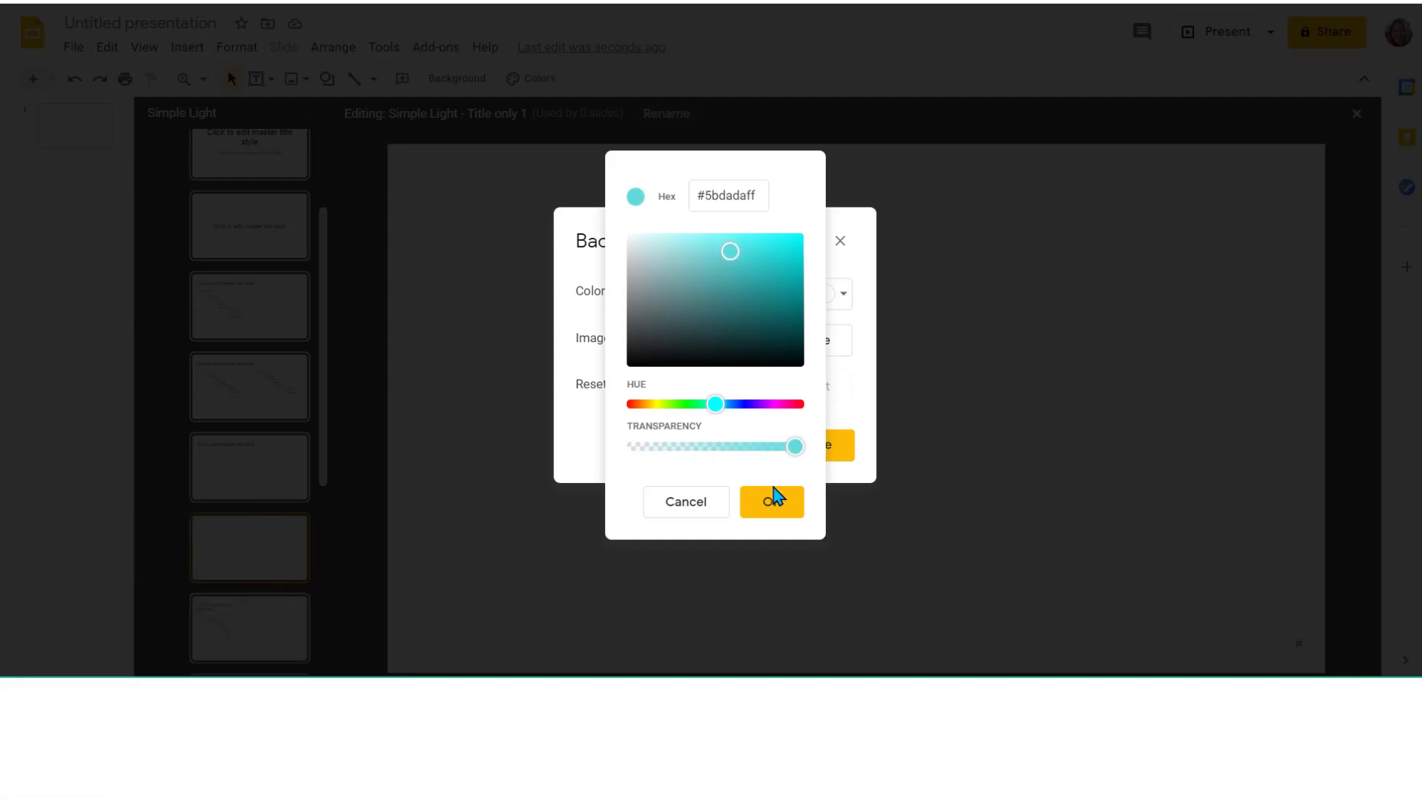
pyautogui.click(772, 504)
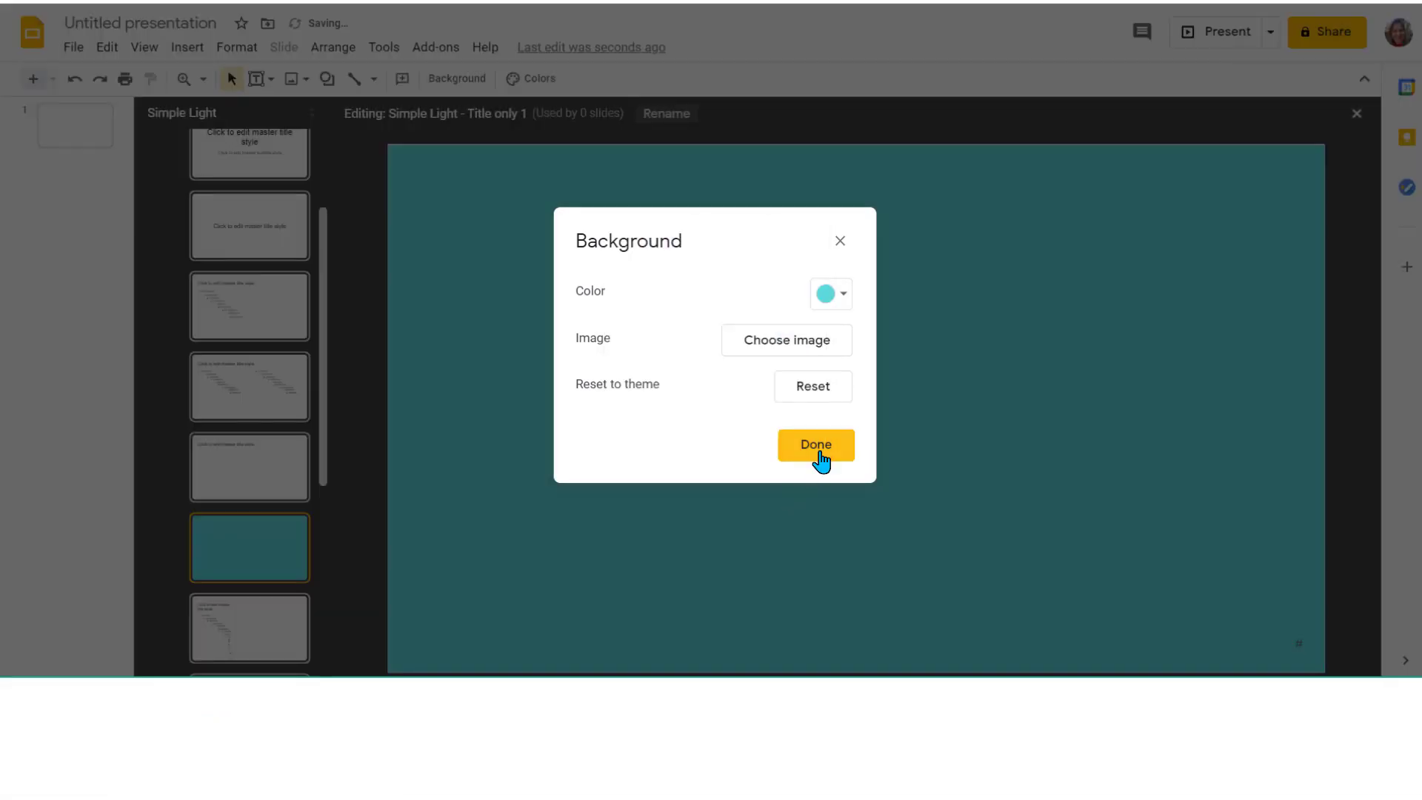
pyautogui.click(820, 459)
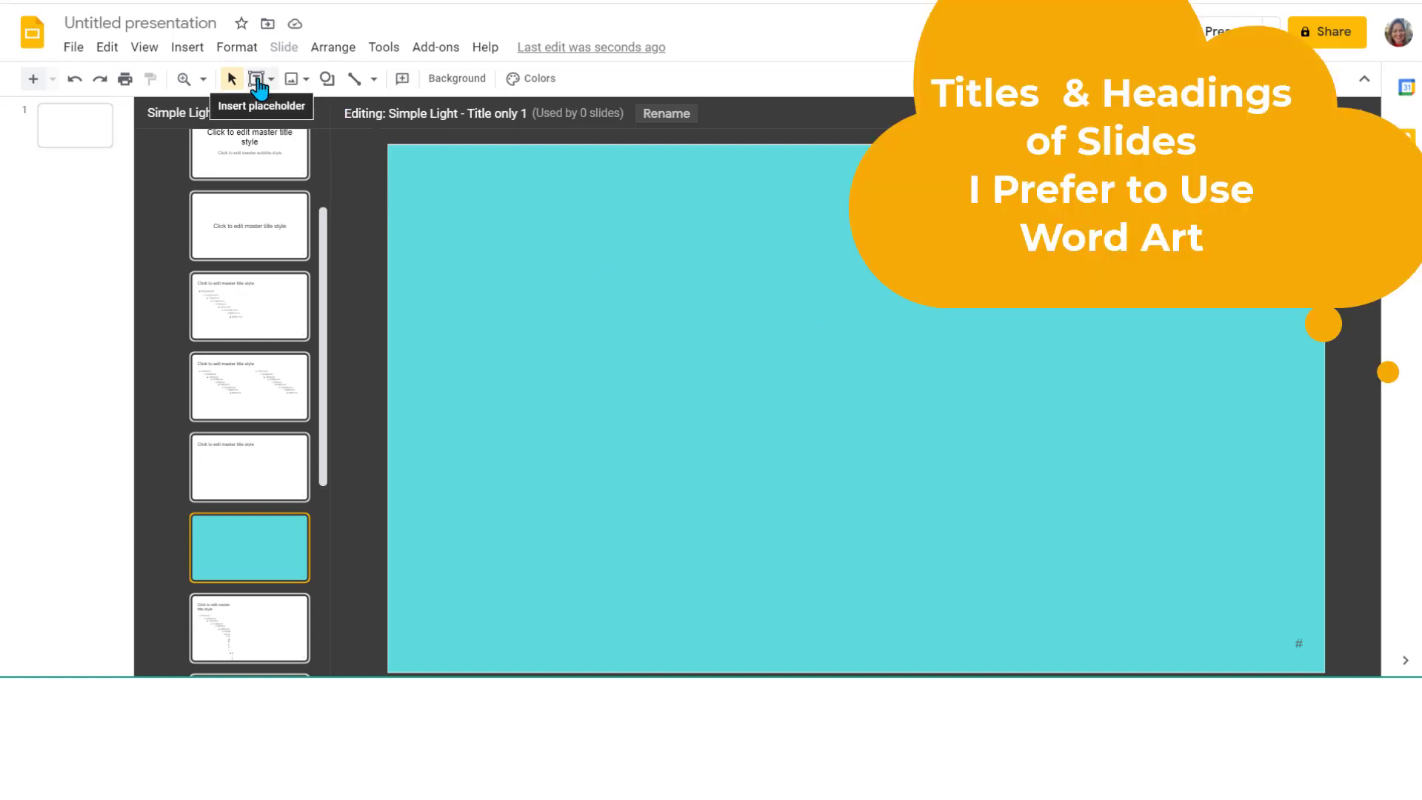
# Insert 'Question 1' word art, move it to the top, and shrink it to a strip
pyautogui.click(189, 49)
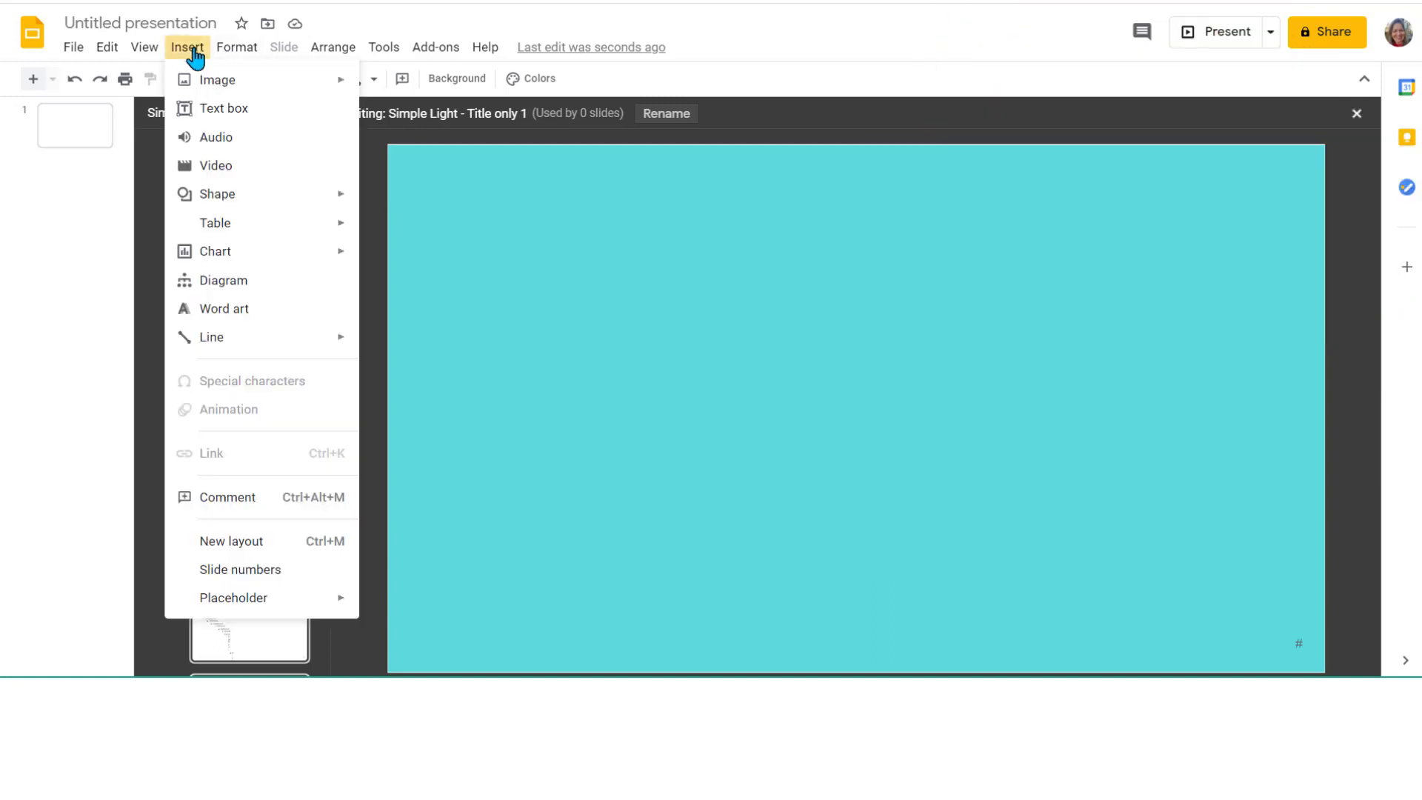
pyautogui.click(225, 310)
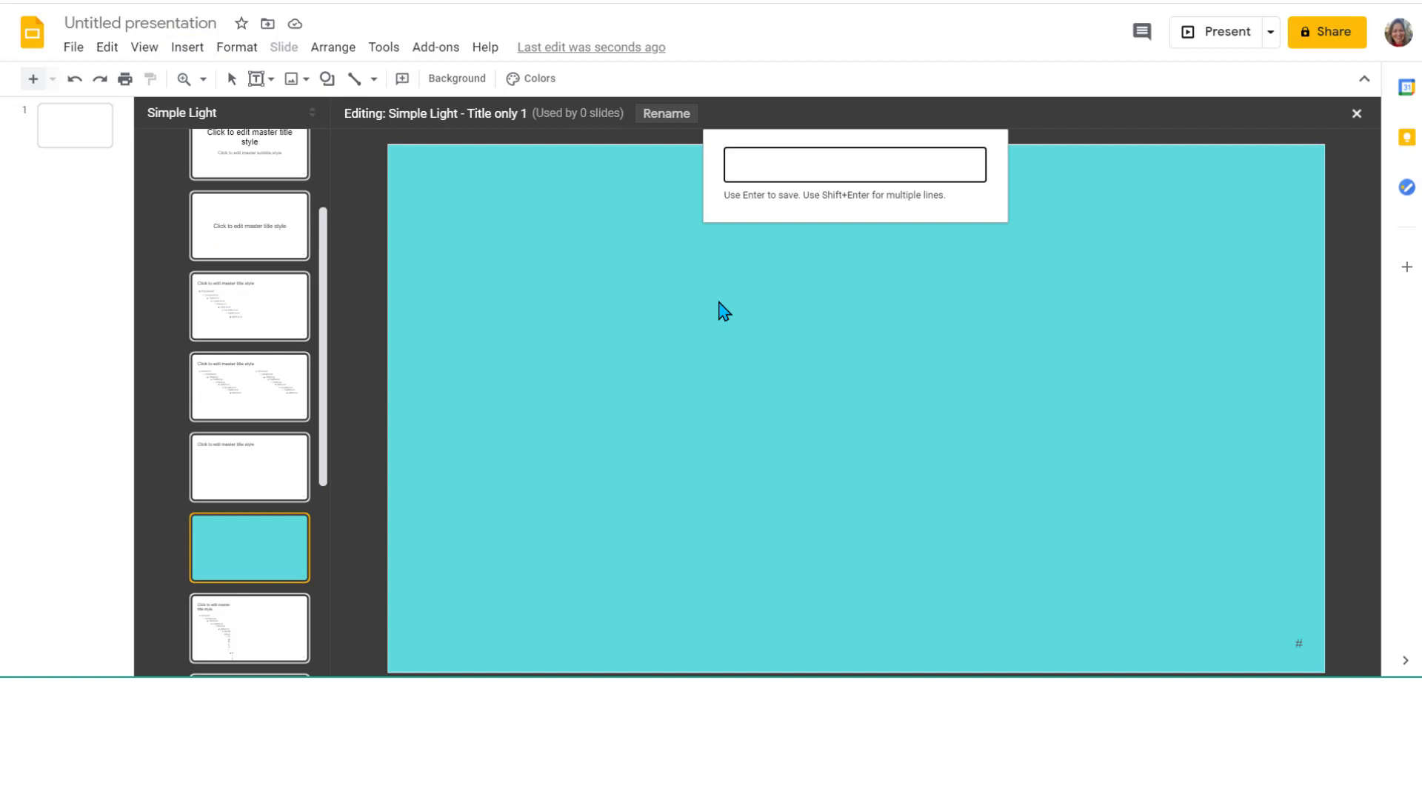
pyautogui.write('Question 1')
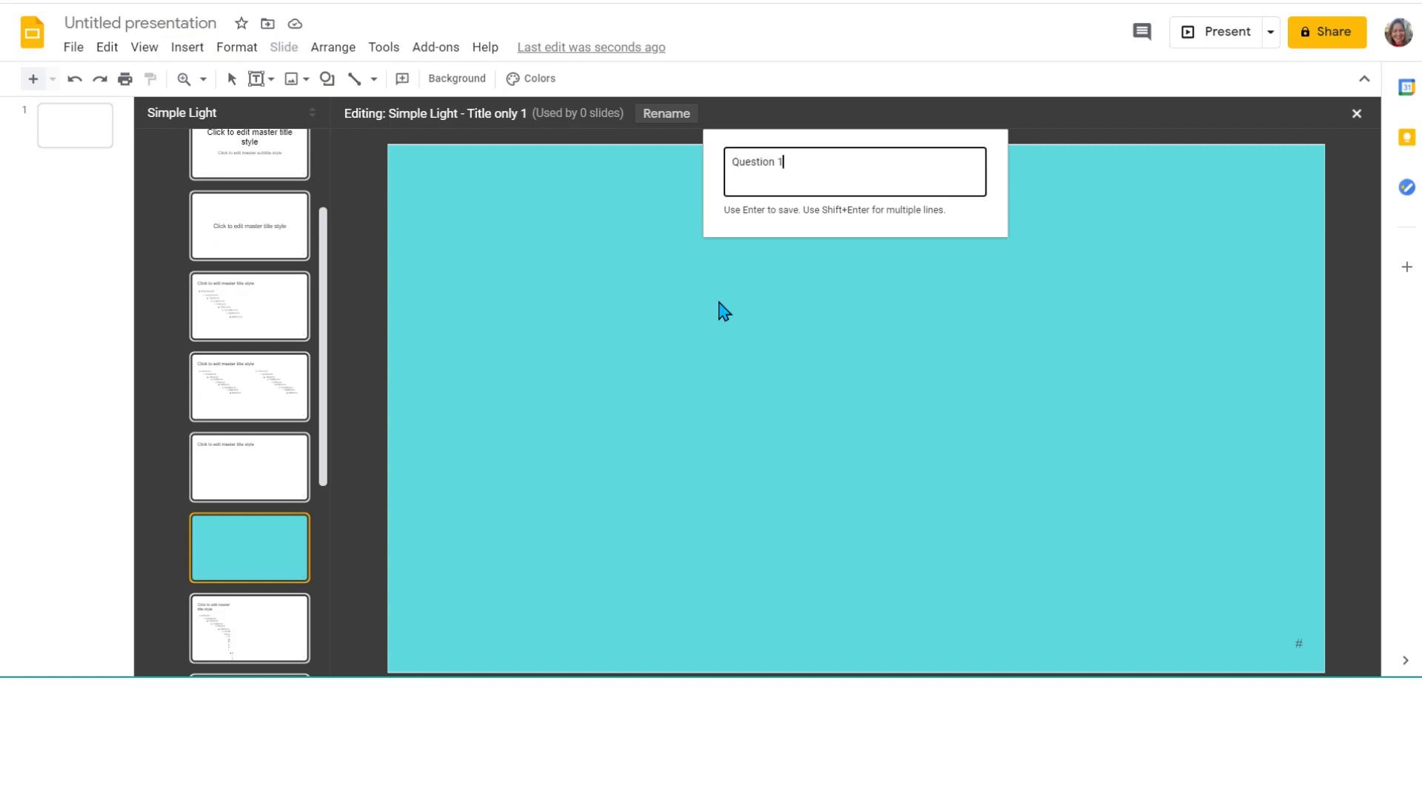
pyautogui.press('Return')
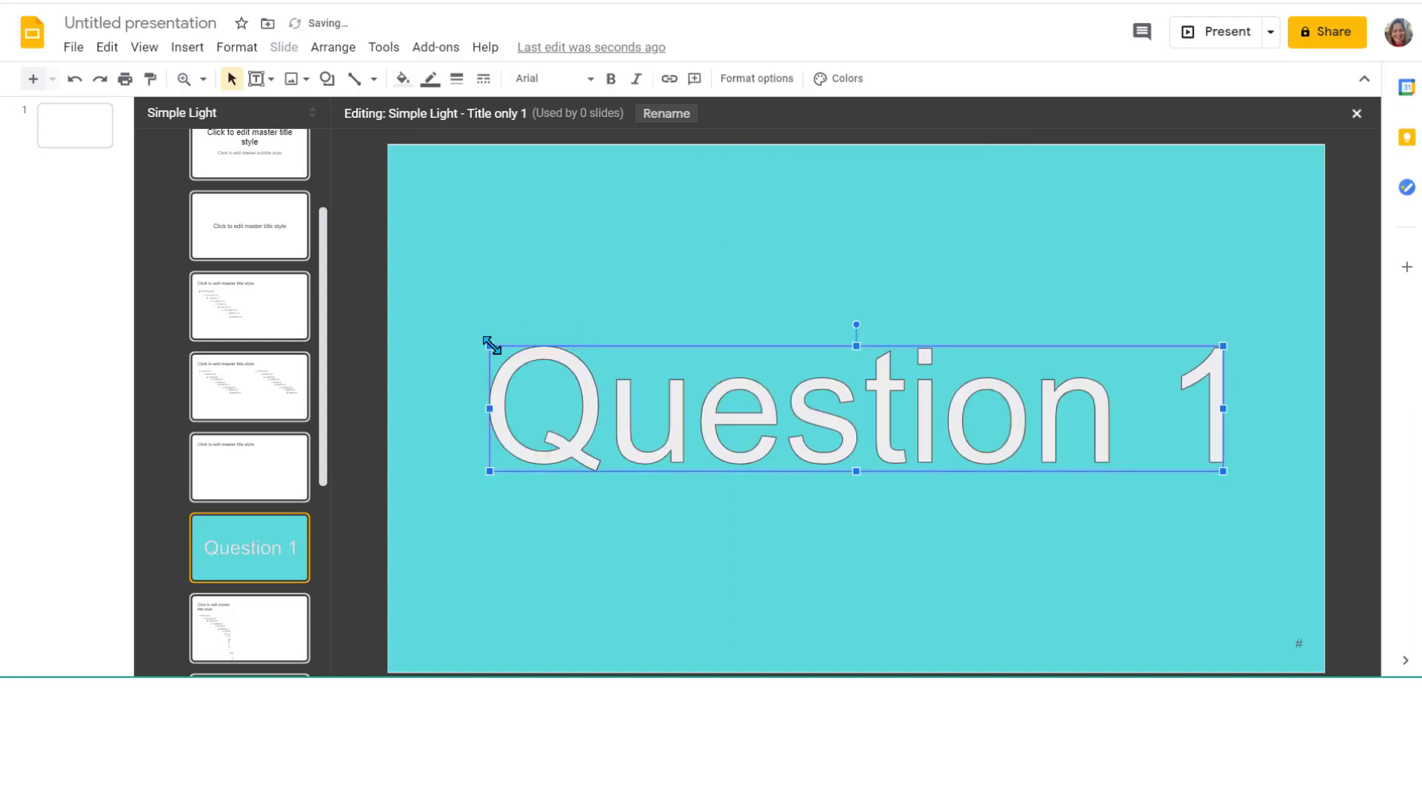
pyautogui.moveTo(495, 346); pyautogui.dragTo(652, 162)
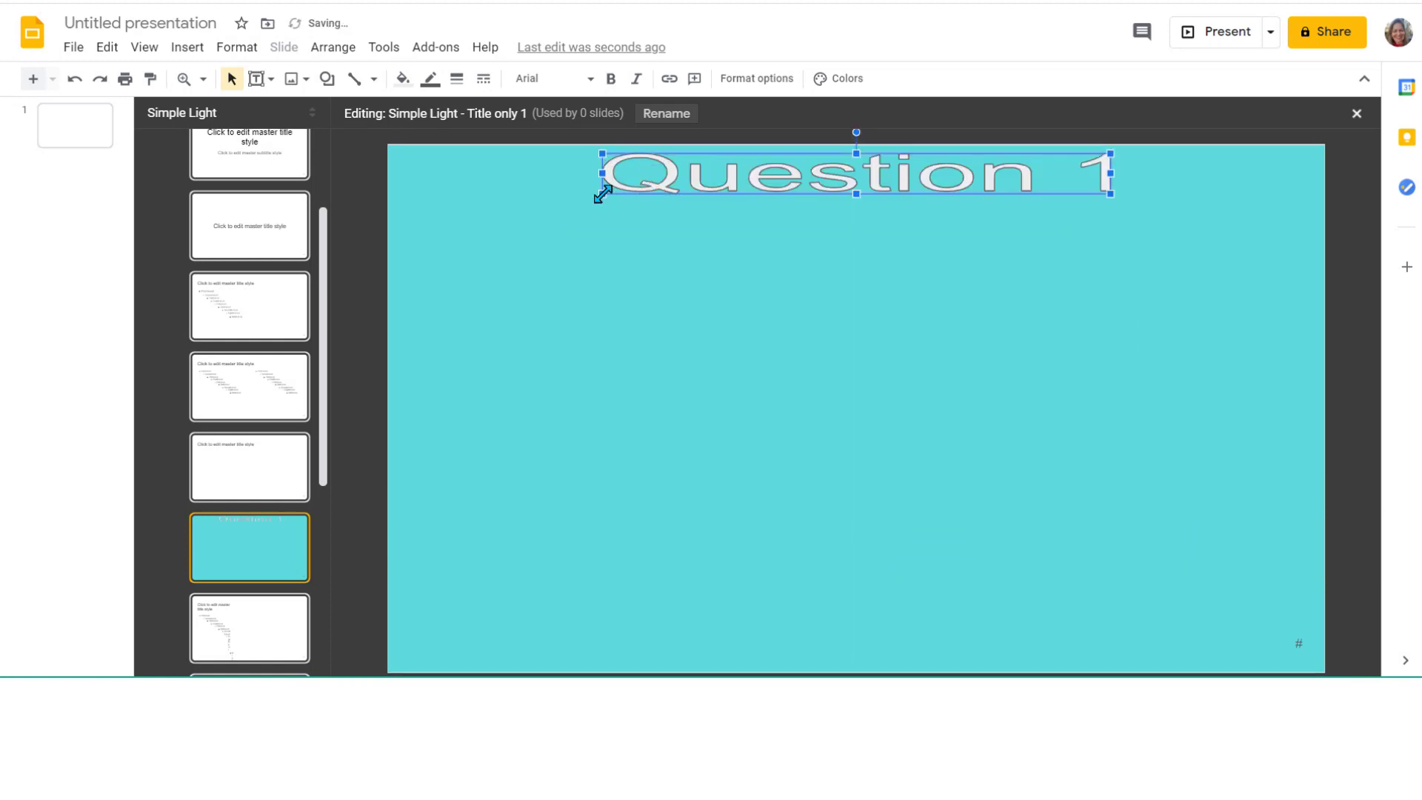
pyautogui.moveTo(602, 190); pyautogui.dragTo(690, 168)
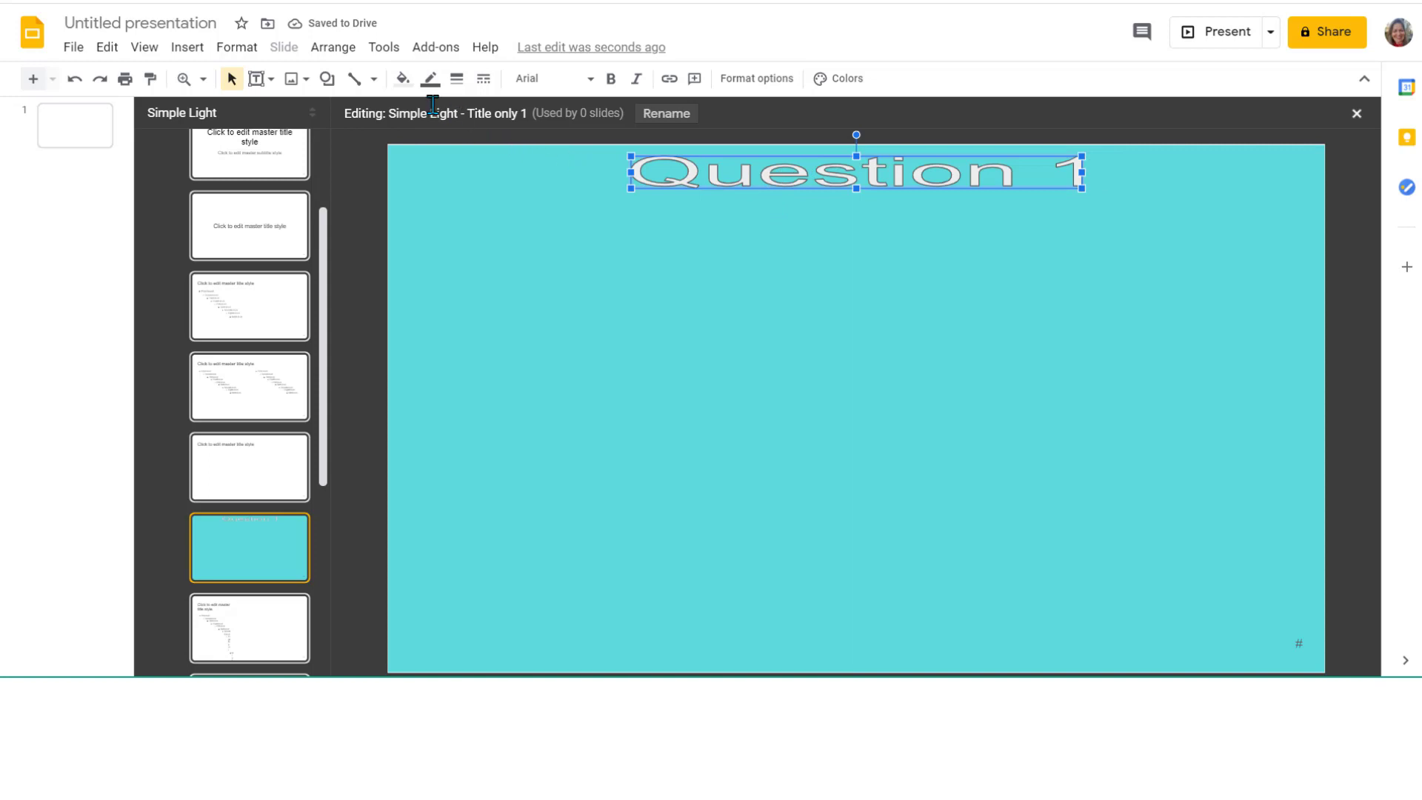
# Give the Question 1 word art a solid white fill and remove its outline
pyautogui.click(403, 78)
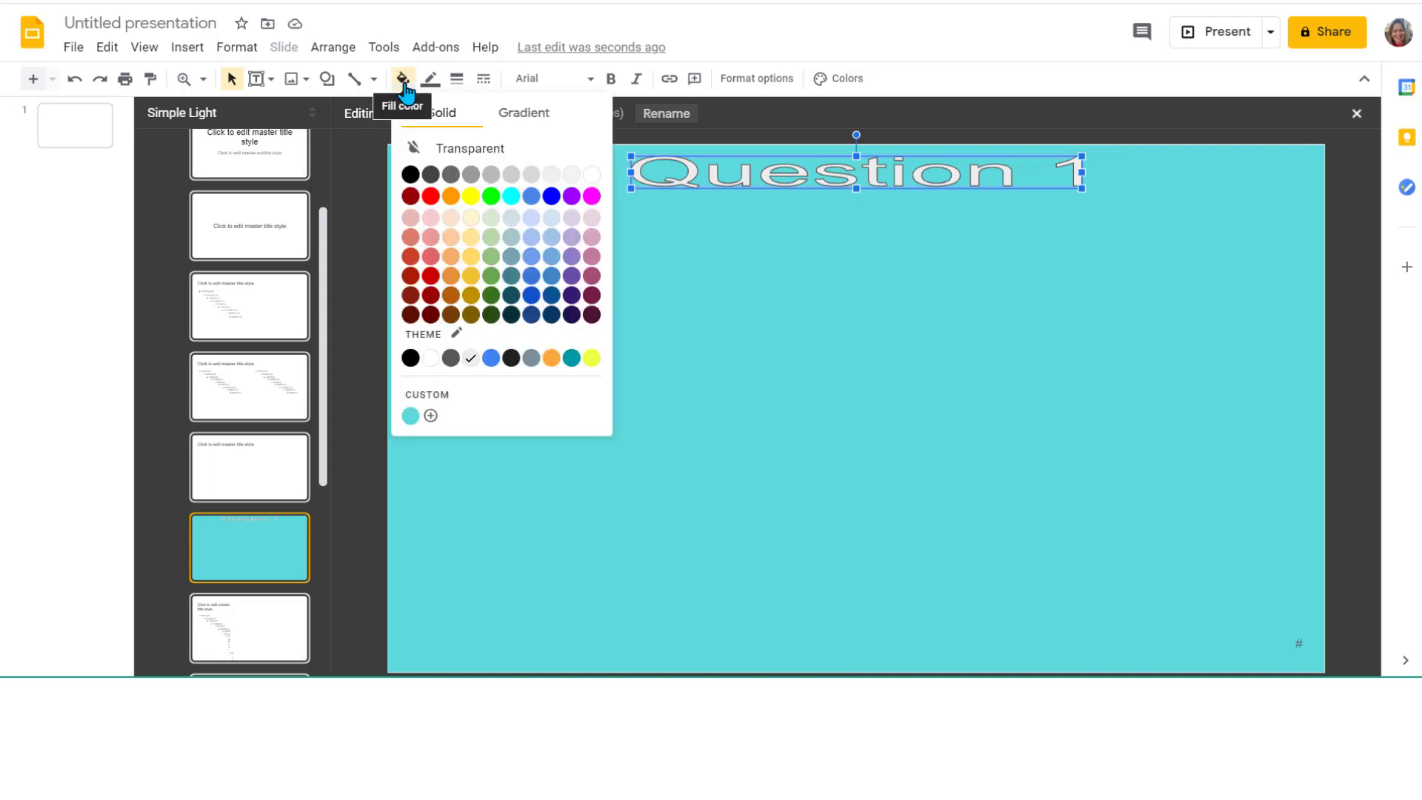
pyautogui.click(587, 178)
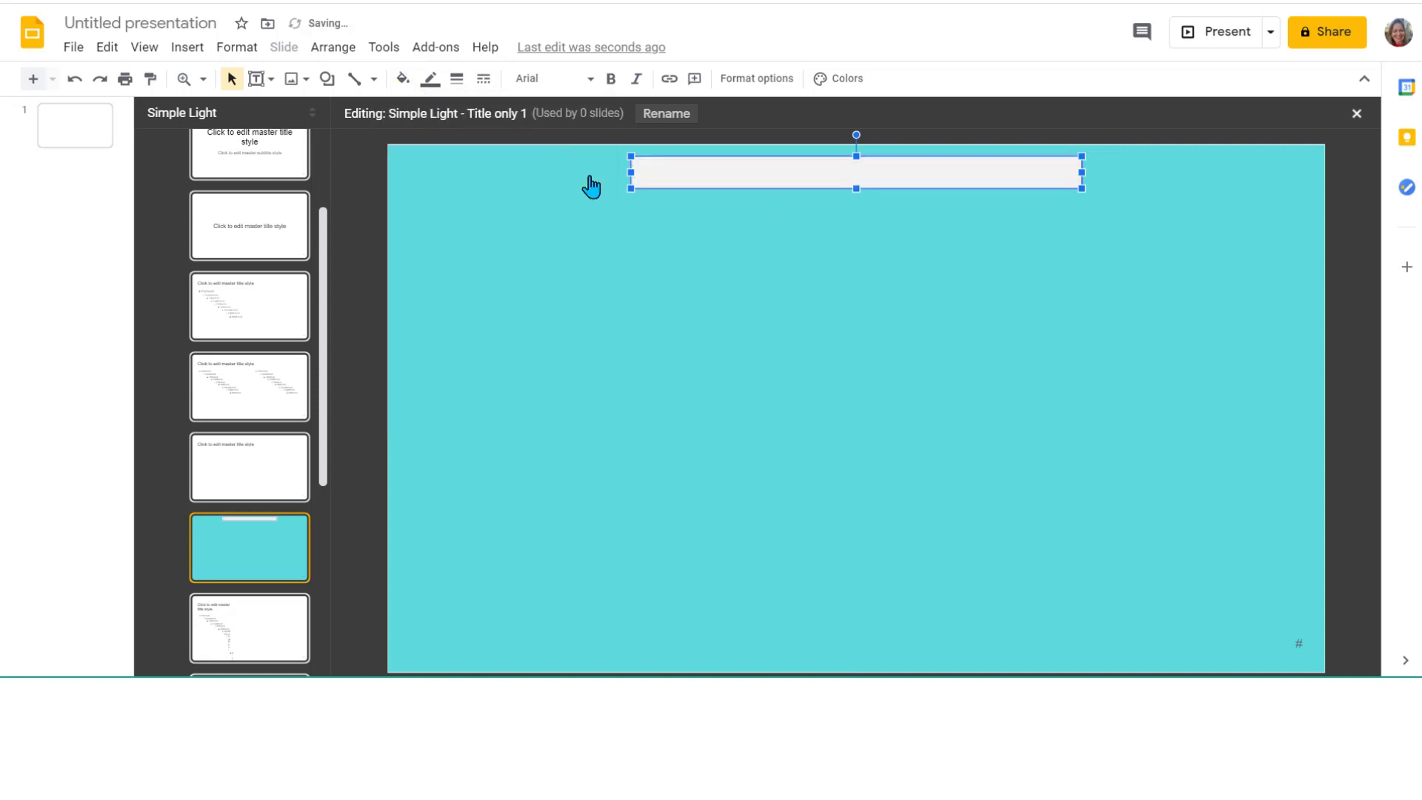
pyautogui.click(402, 80)
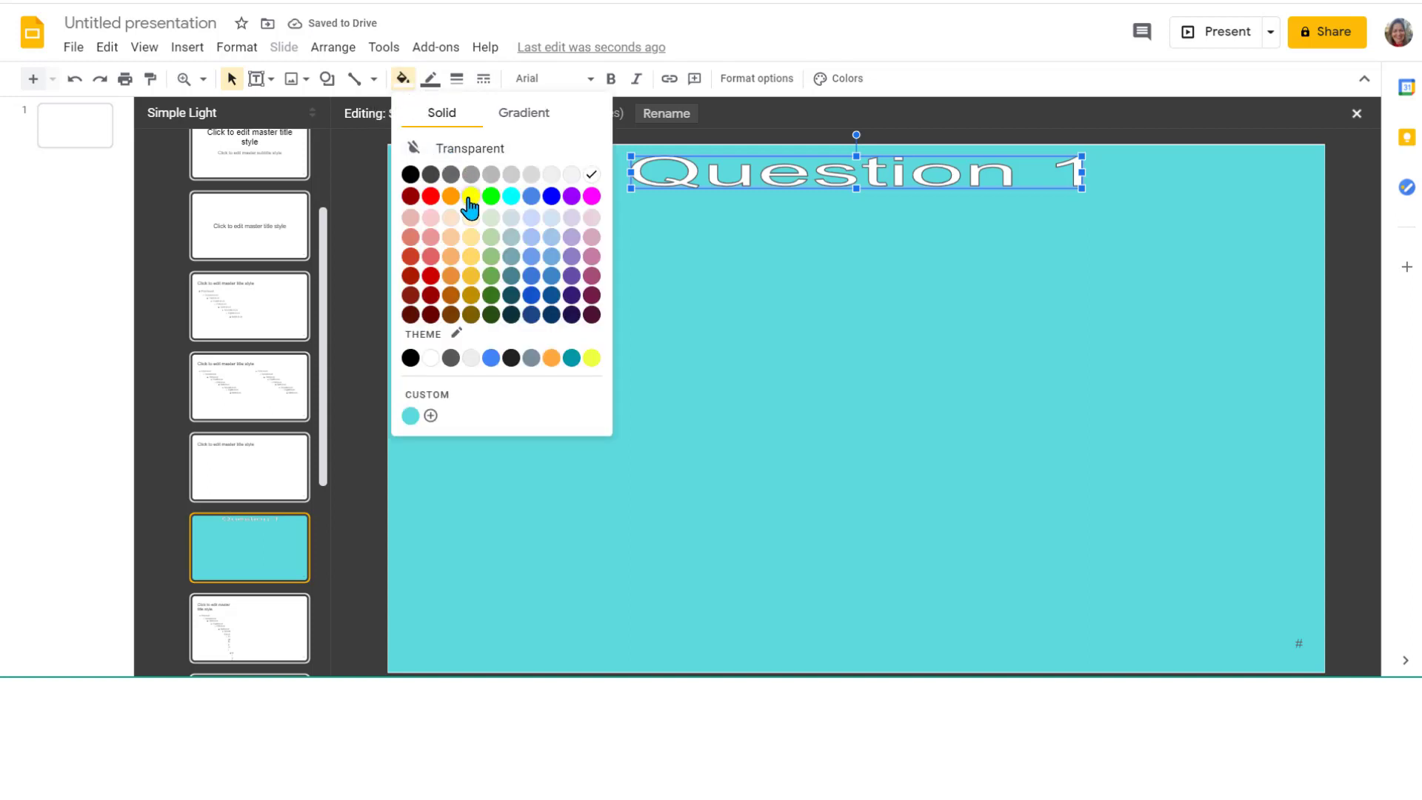
pyautogui.click(471, 197)
pyautogui.click(405, 87)
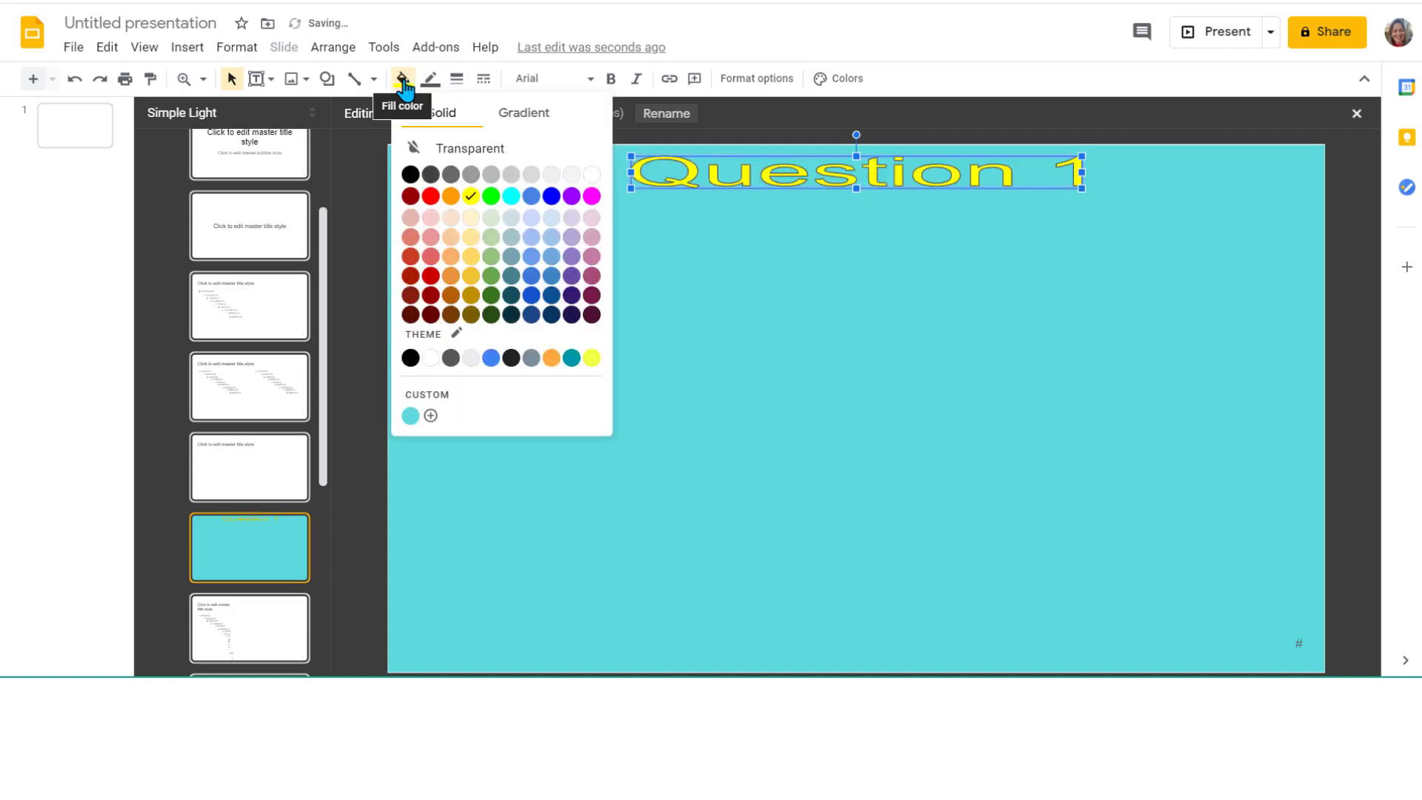
pyautogui.click(592, 185)
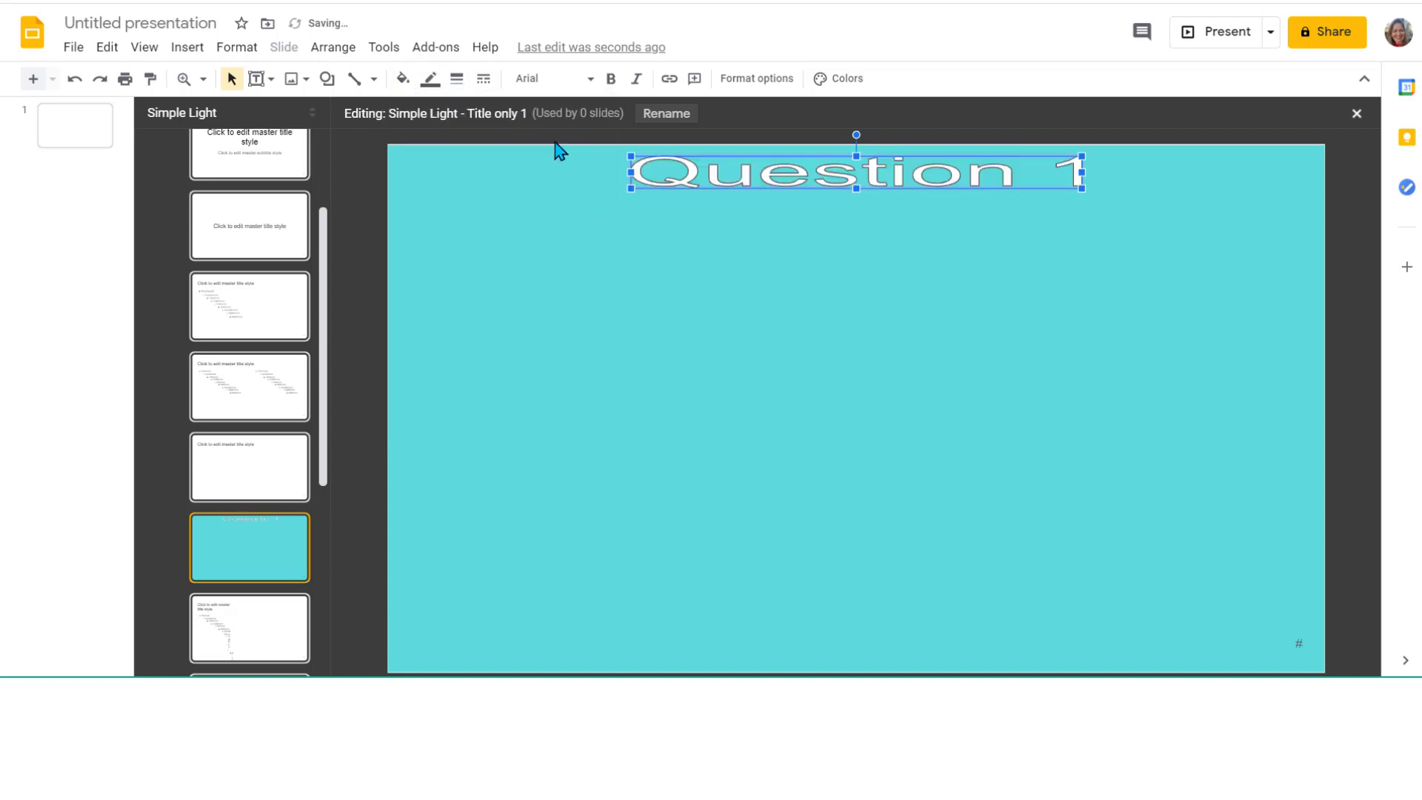
pyautogui.click(434, 83)
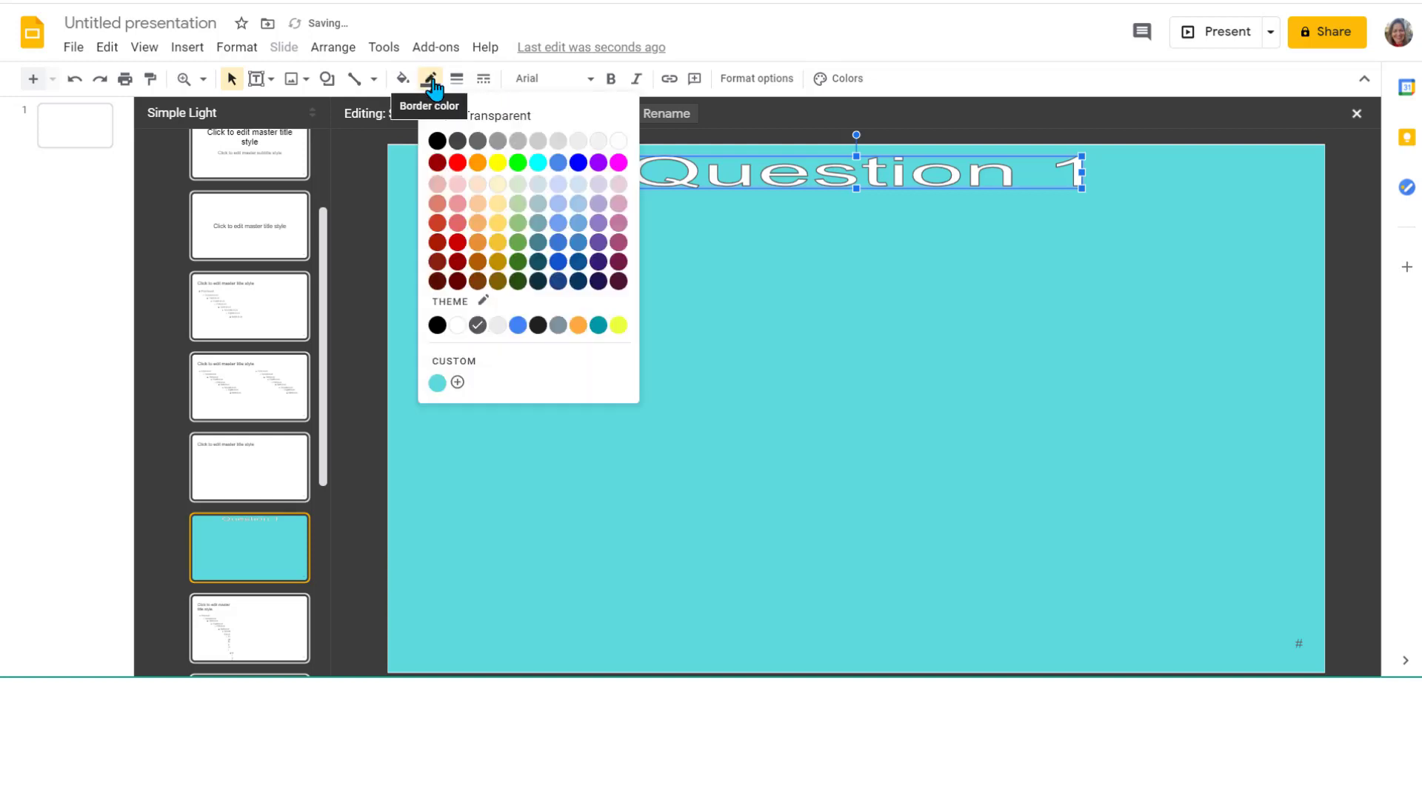
pyautogui.click(485, 118)
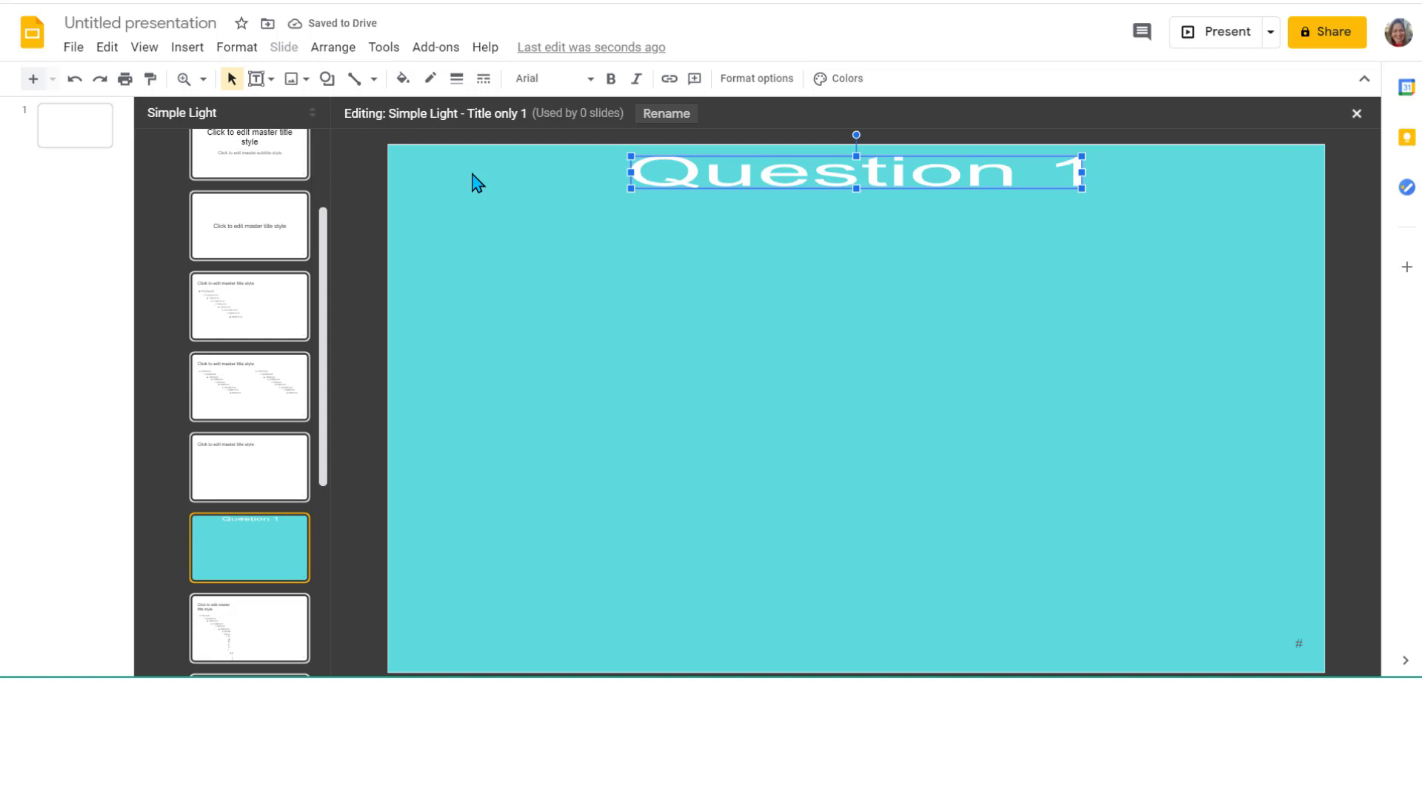
pyautogui.click(486, 227)
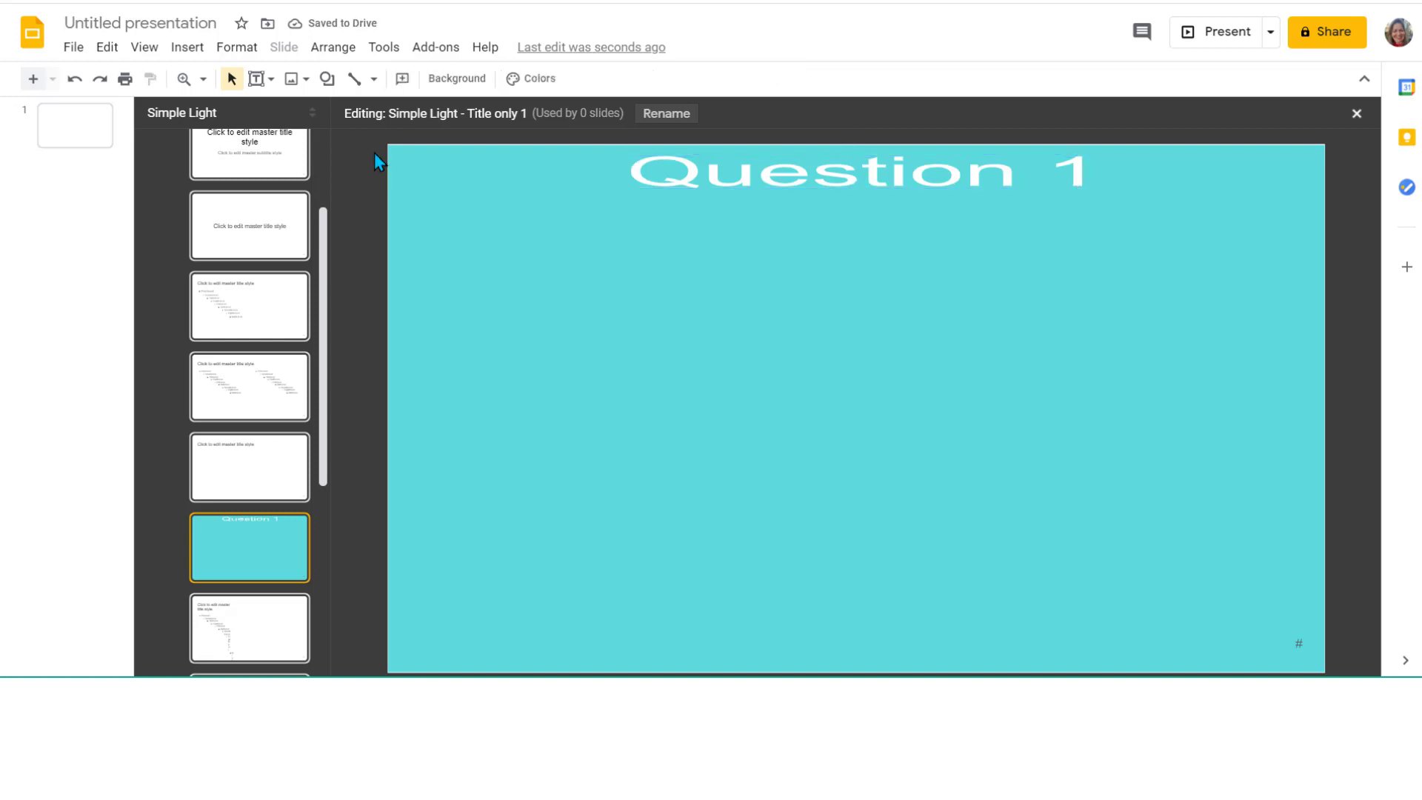
# Add a text box below the title reading 'How do you strikethrough an obvious incorrect answer?'
pyautogui.click(272, 82)
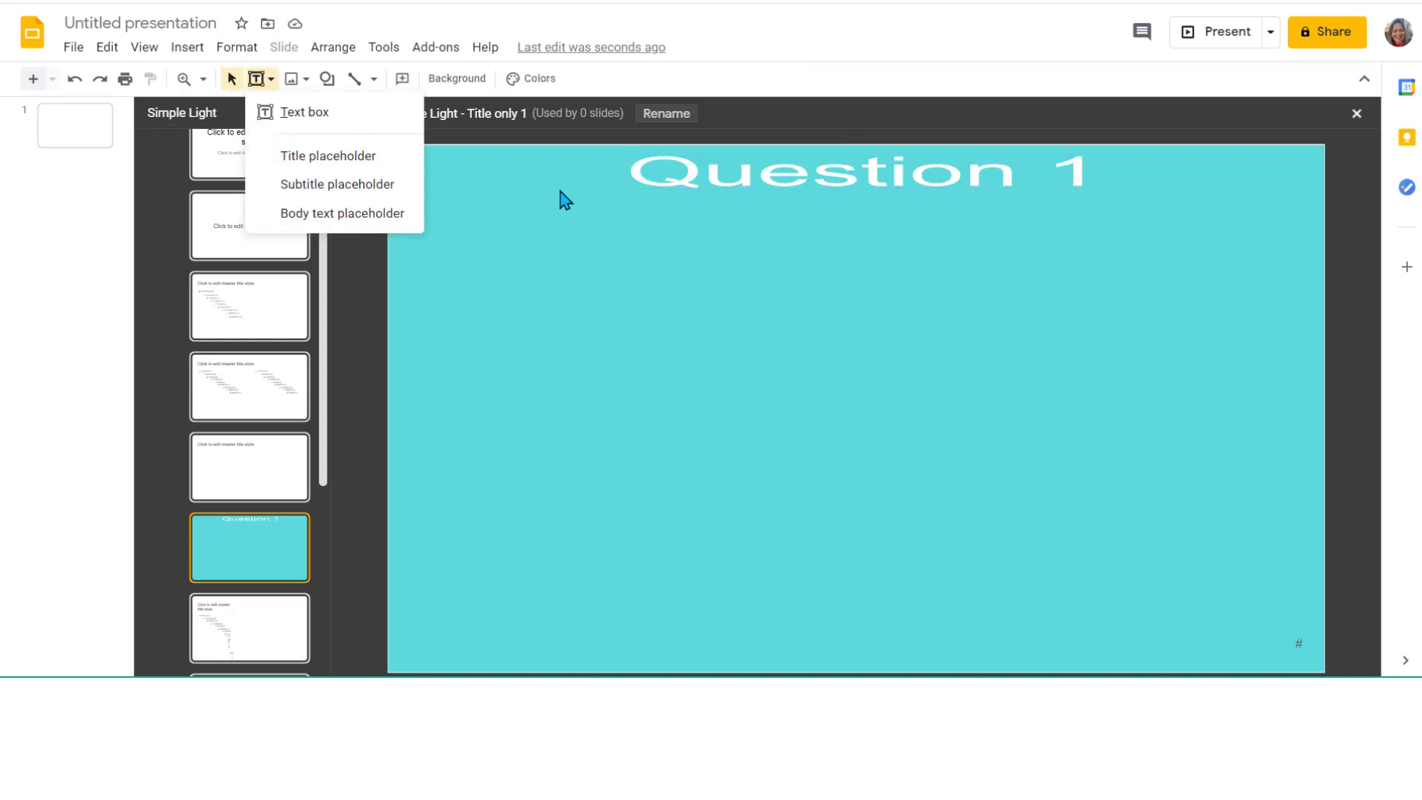
pyautogui.click(337, 119)
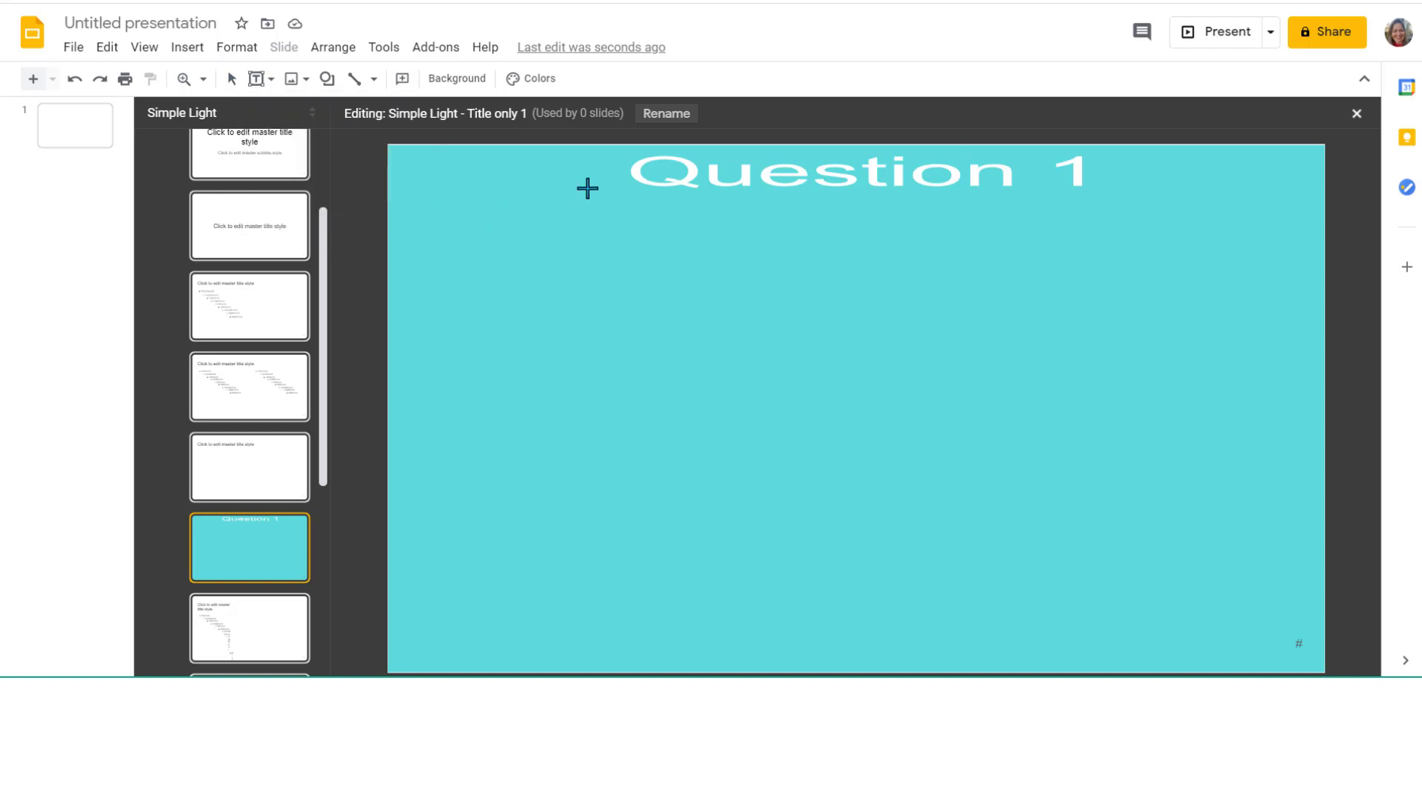
pyautogui.moveTo(582, 186)
pyautogui.mouseDown()
pyautogui.moveTo(615, 209)
pyautogui.moveTo(1107, 249)
pyautogui.mouseUp()
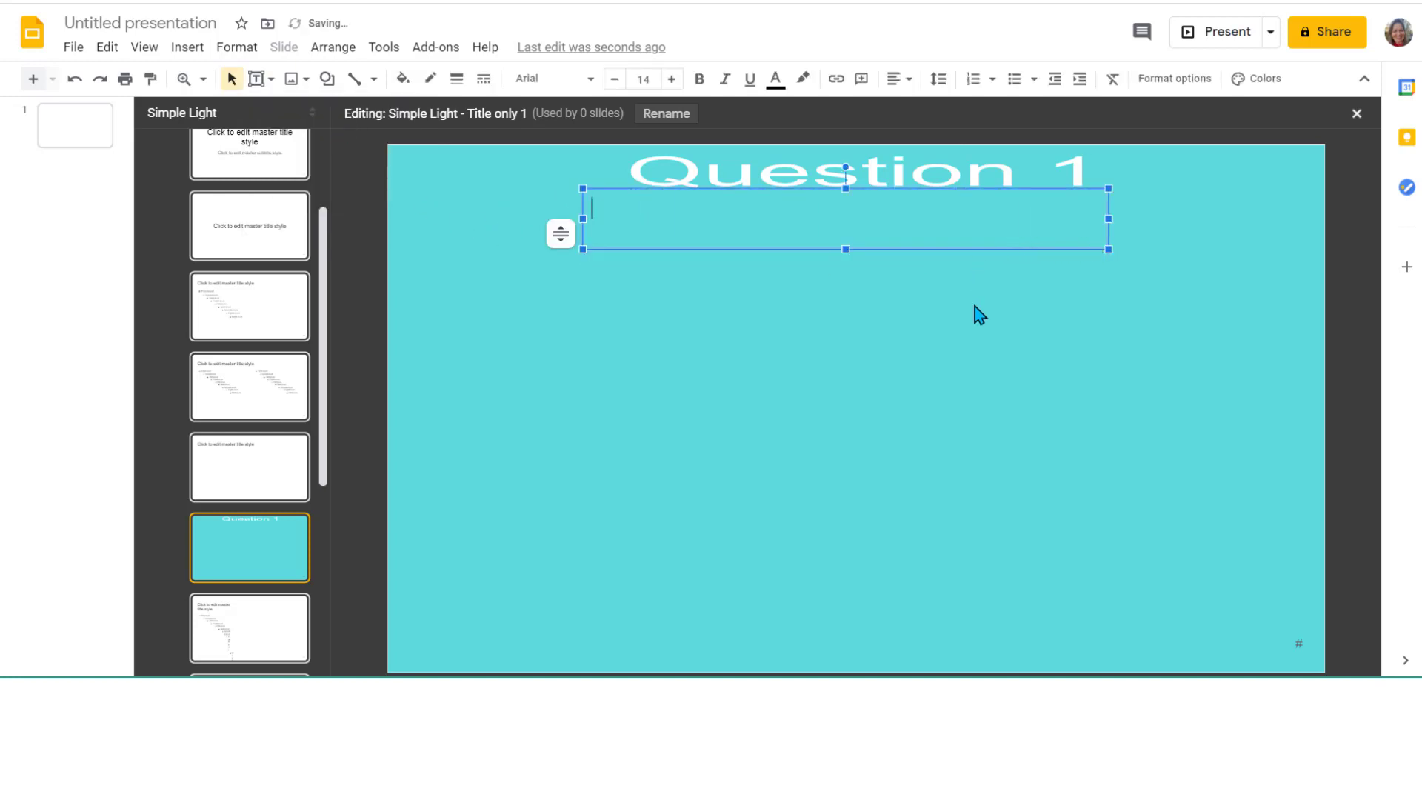
pyautogui.write('What do you')
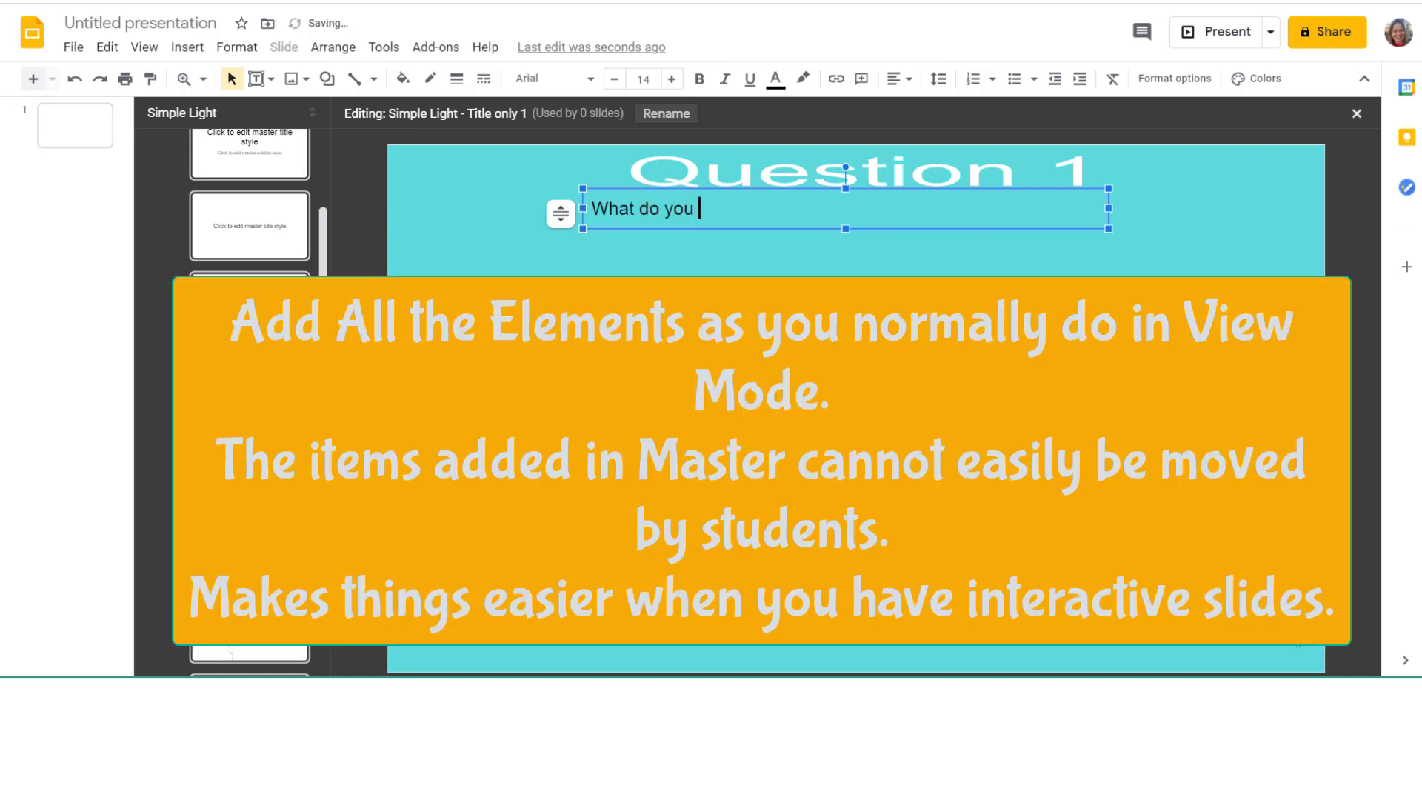
pyautogui.press('BackSpace')
pyautogui.press('BackSpace')
pyautogui.press('BackSpace')
pyautogui.press('BackSpace')
pyautogui.press('BackSpace')
pyautogui.press('BackSpace')
pyautogui.press('BackSpace')
pyautogui.press('BackSpace')
pyautogui.press('BackSpace')
pyautogui.press('BackSpace')
pyautogui.write('How do y')
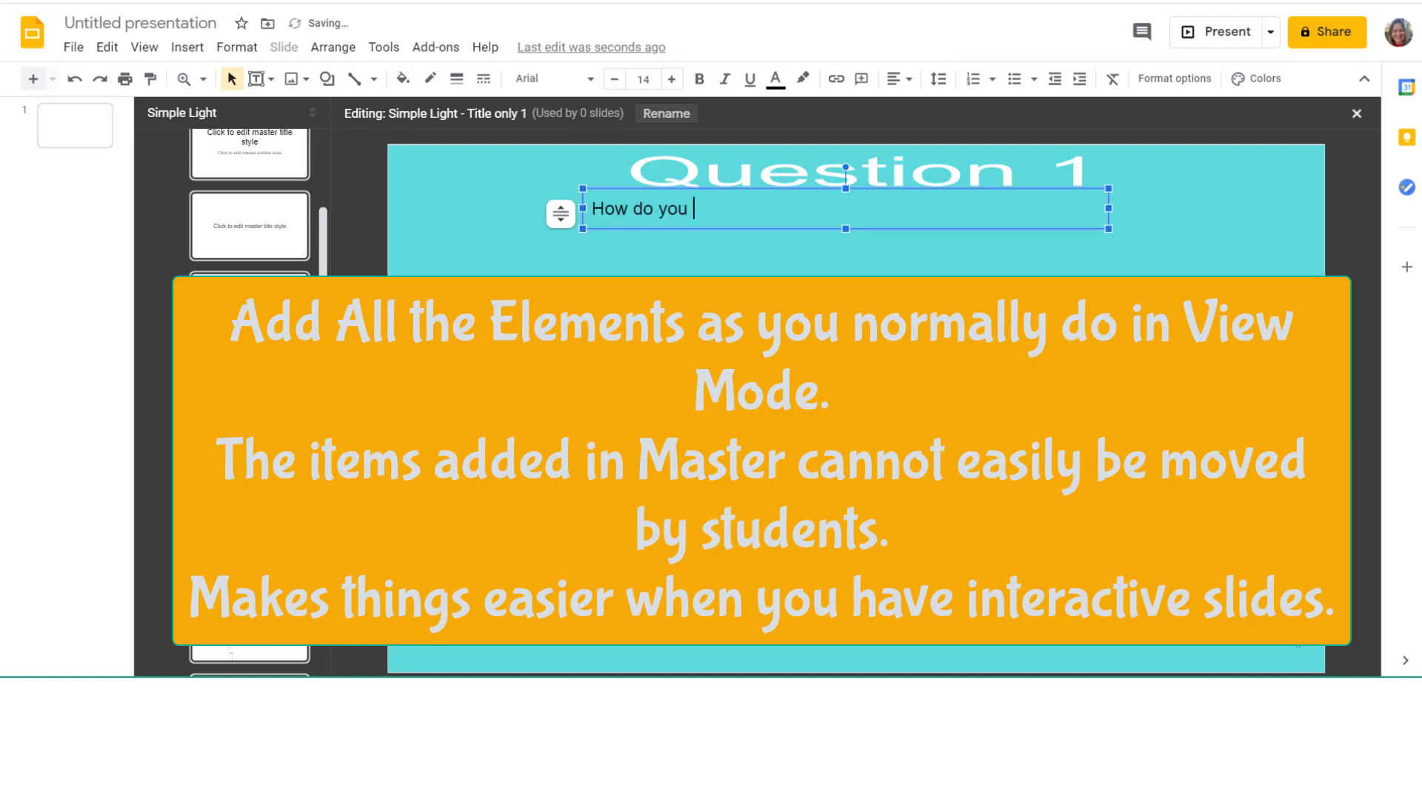
pyautogui.write('ou strikethrough')
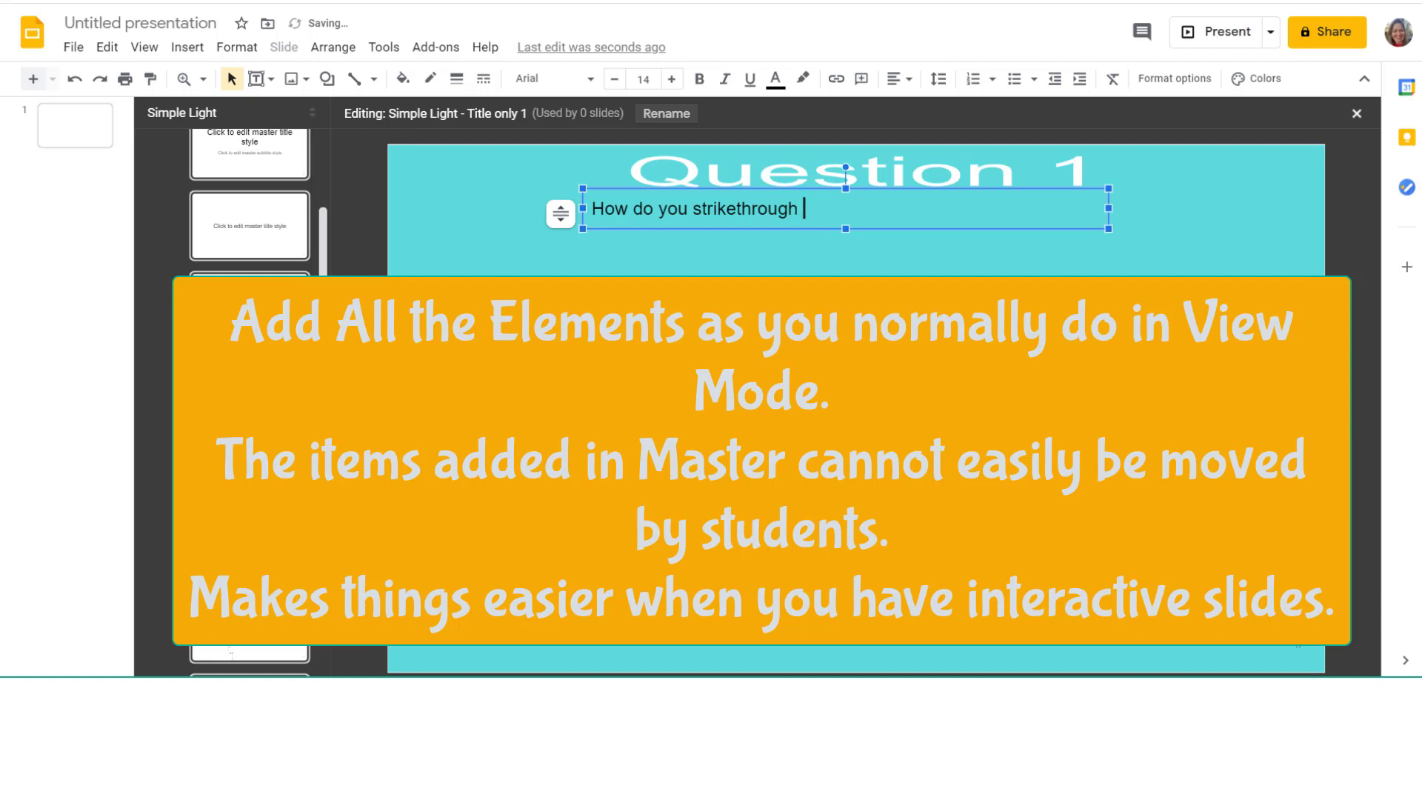
pyautogui.write(' an obvious incorrect answer?')
# Stretch the question box across the full slide width and center its text
pyautogui.moveTo(1108, 209); pyautogui.dragTo(1320, 209)
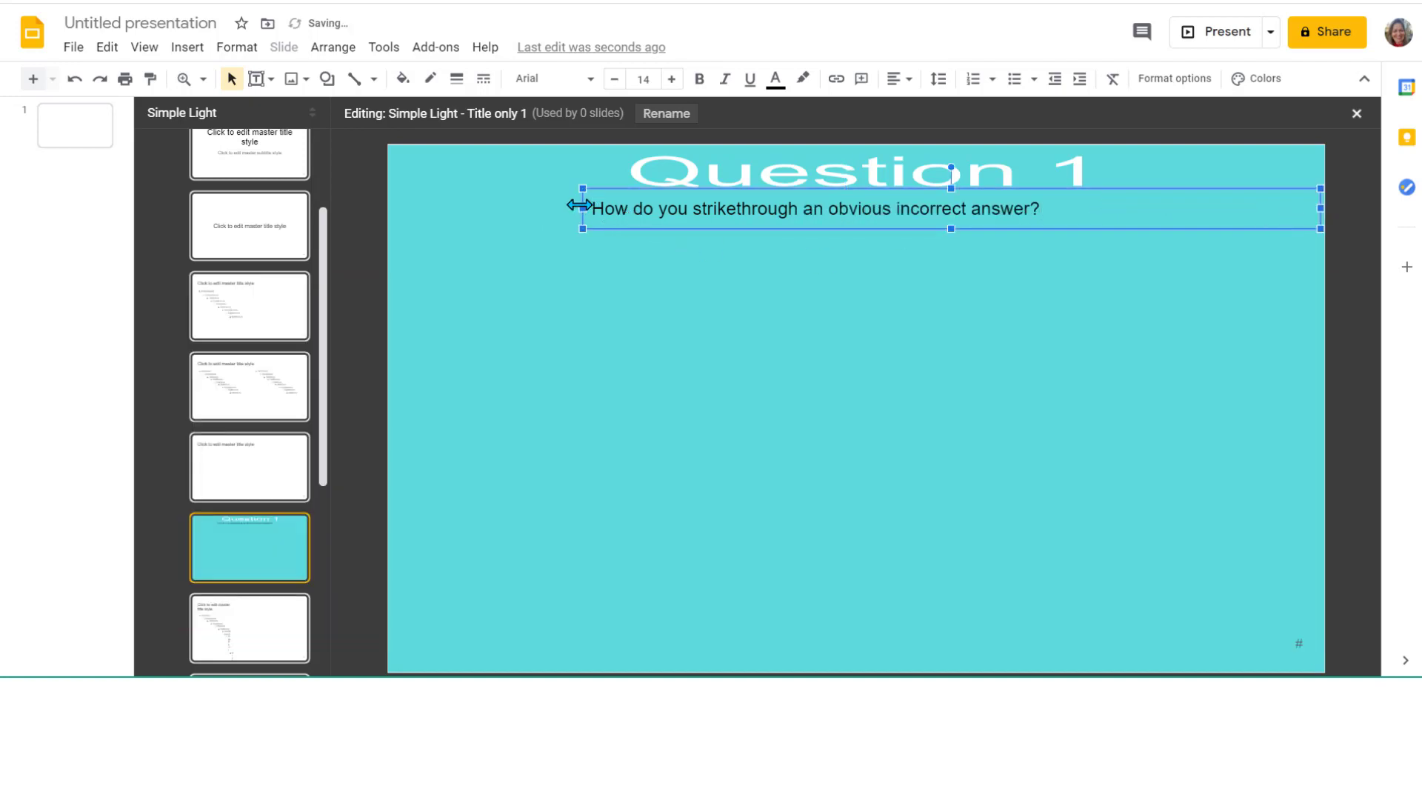
pyautogui.moveTo(577, 207); pyautogui.dragTo(388, 220)
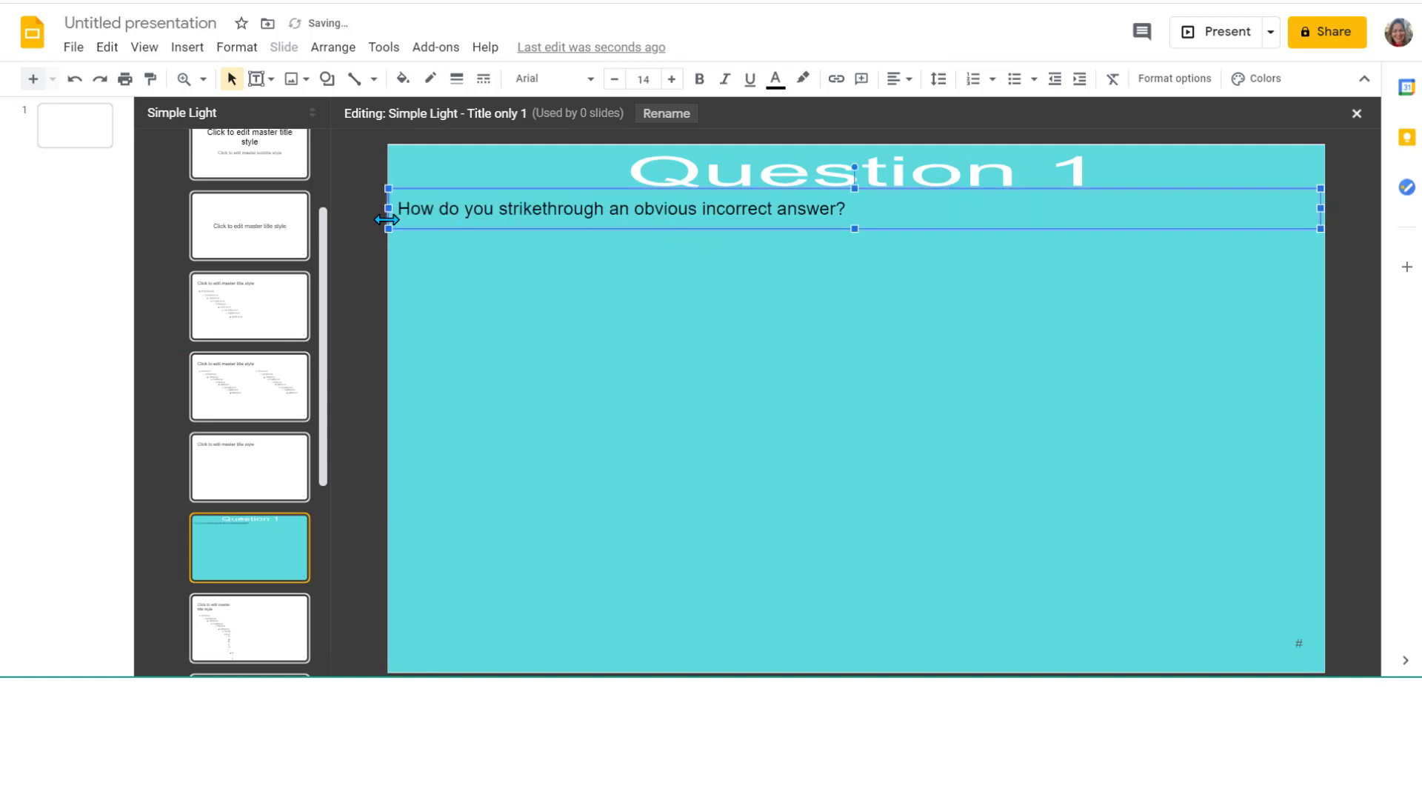
pyautogui.click(897, 94)
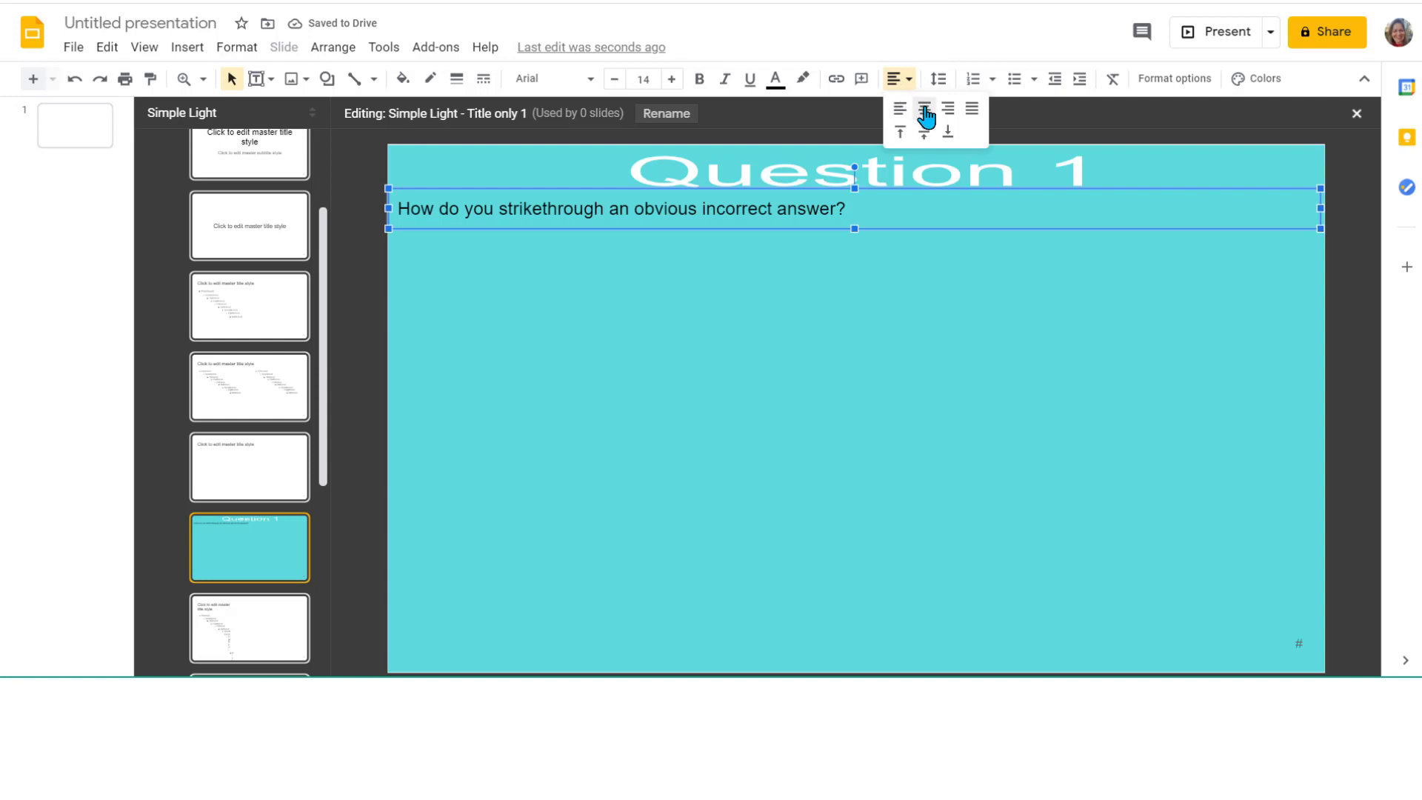
pyautogui.click(925, 111)
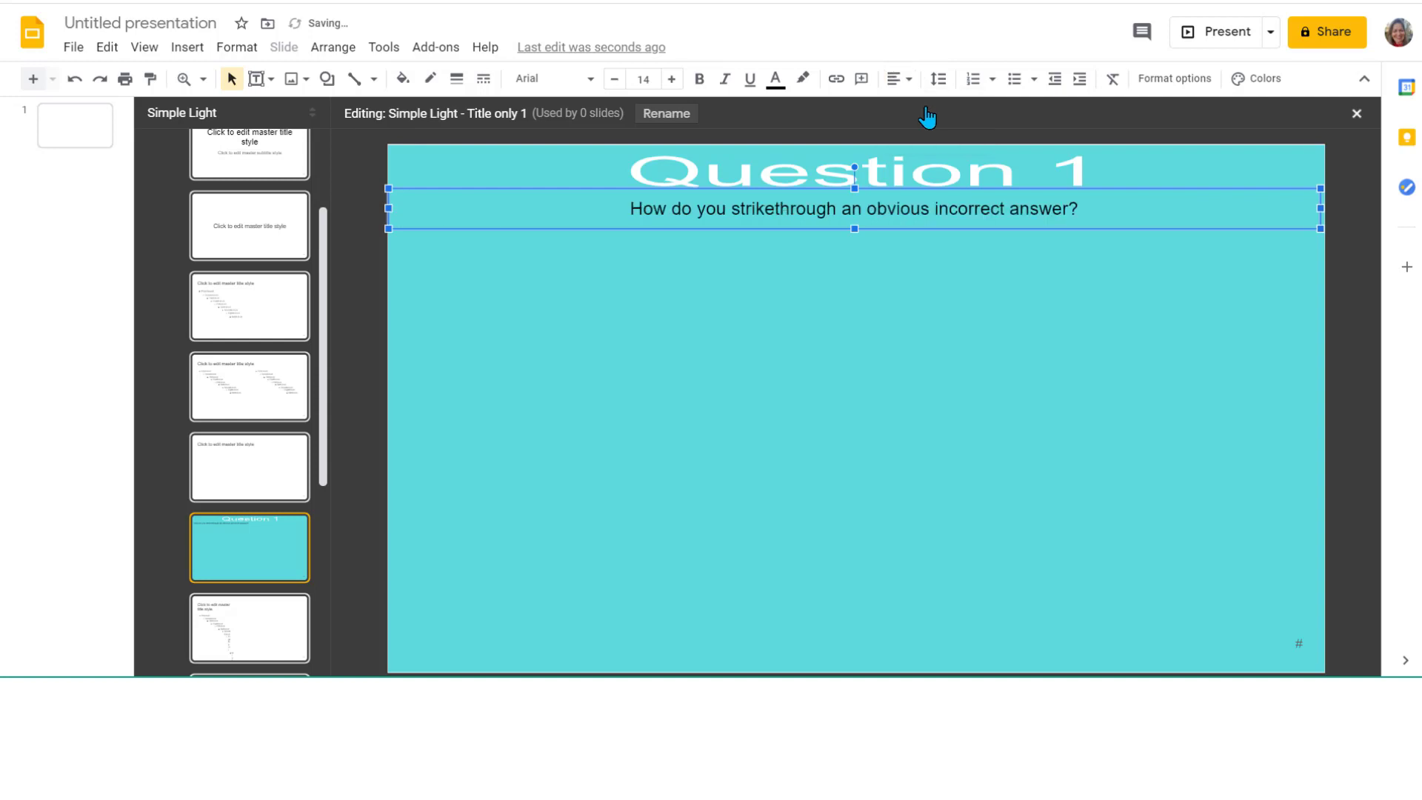
pyautogui.click(834, 328)
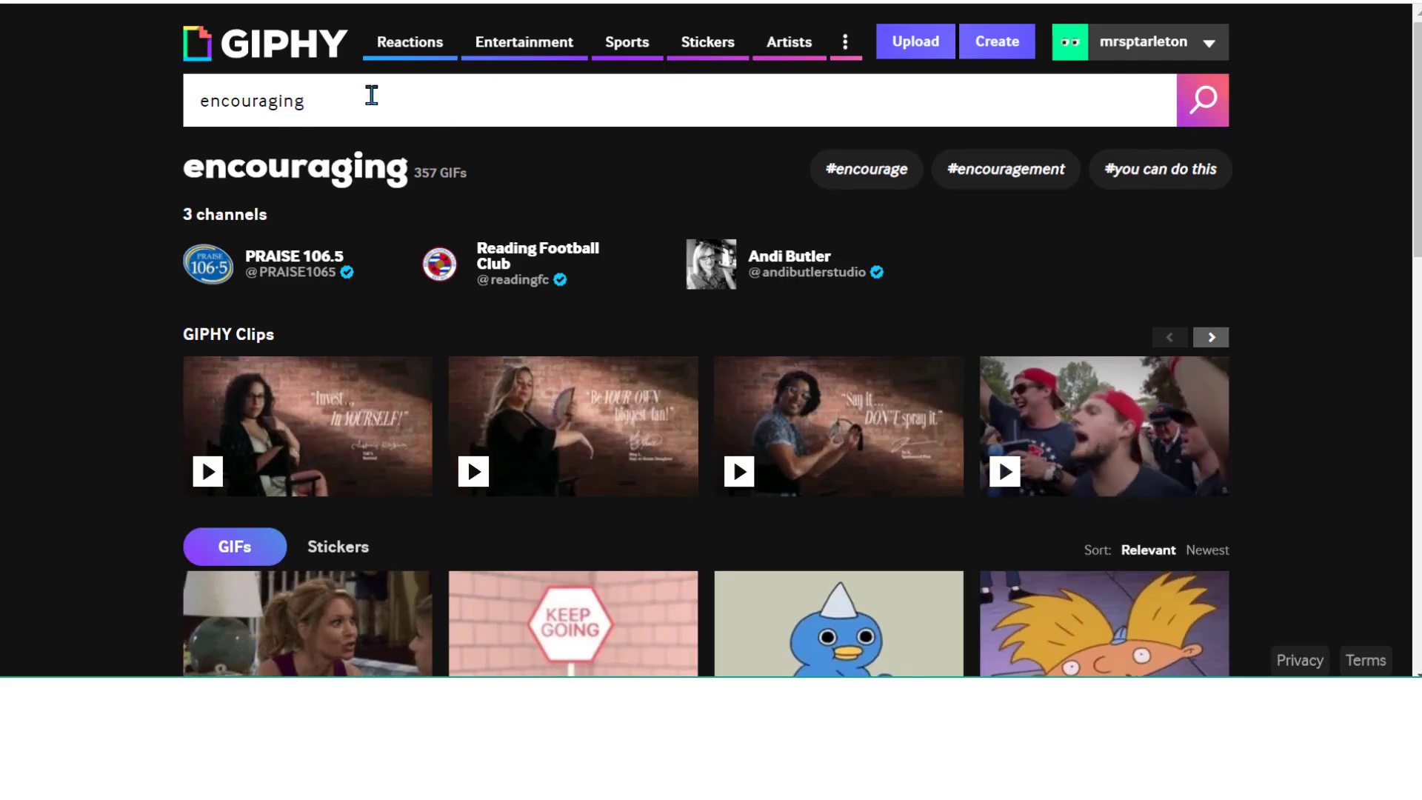
# Switch GIPHY results to Stickers and open the 'You got this!' sticker
pyautogui.click(330, 546)
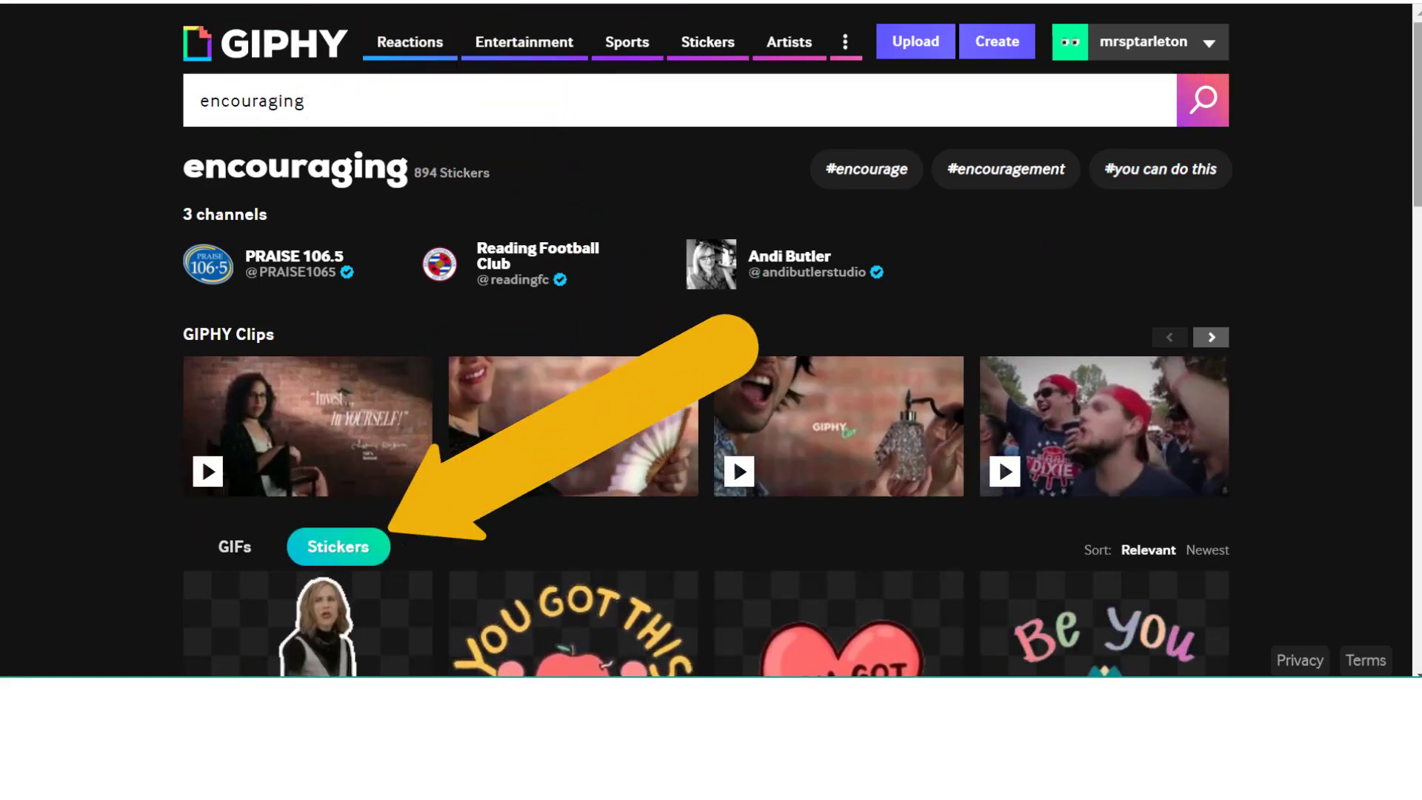
pyautogui.scroll(-2, 1294, 246)
pyautogui.scroll(-5, 1418, 234)
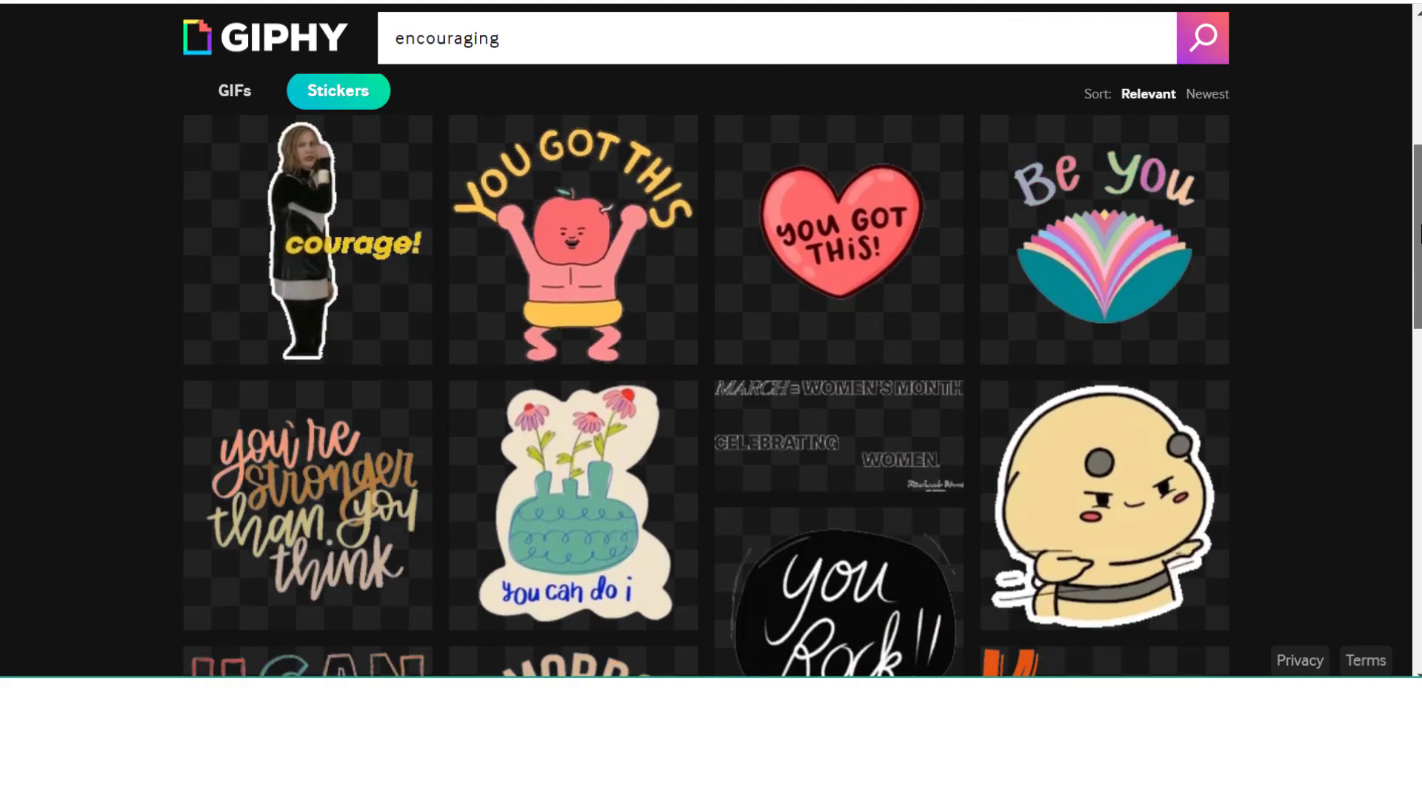
pyautogui.scroll(-3, 1419, 234)
pyautogui.scroll(-2, 854, 545)
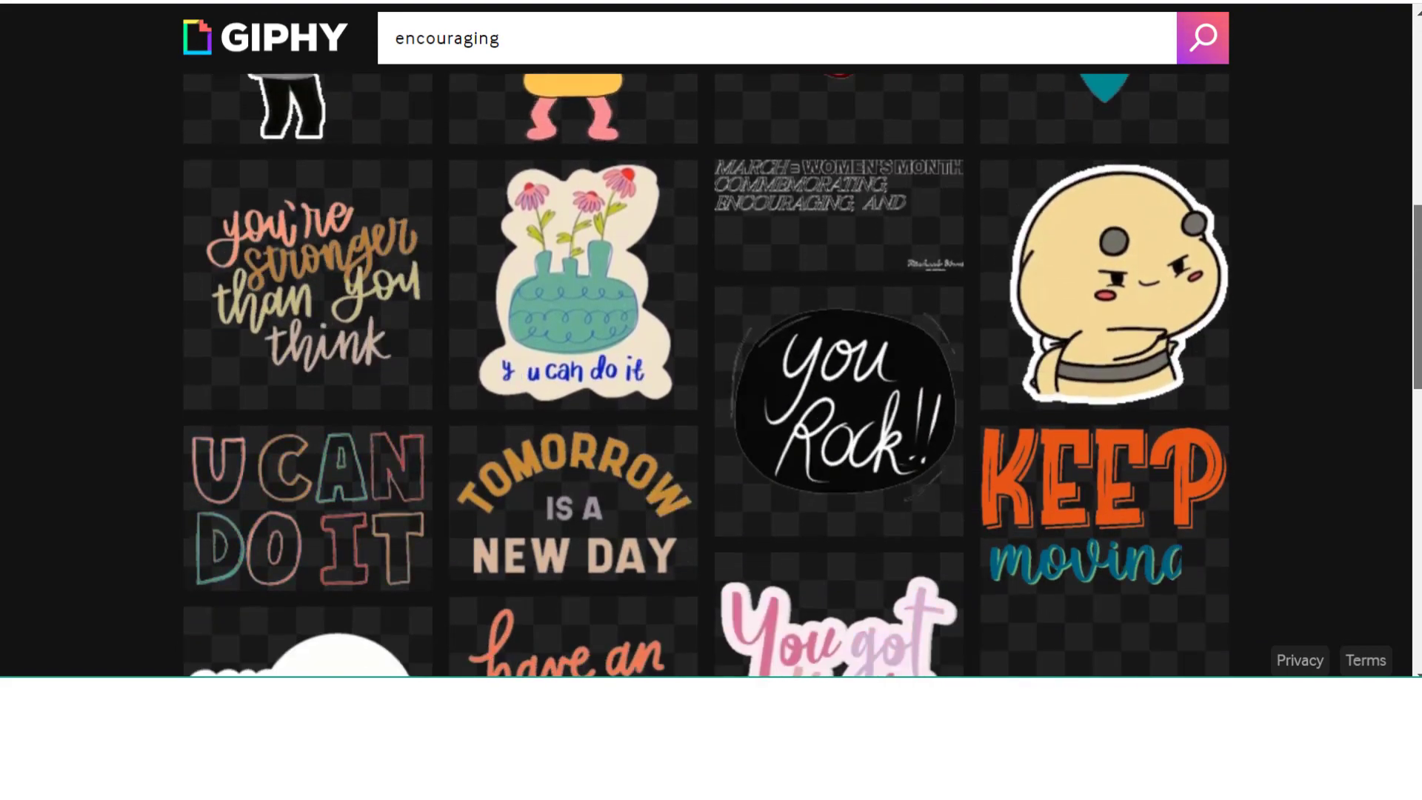
pyautogui.click(853, 545)
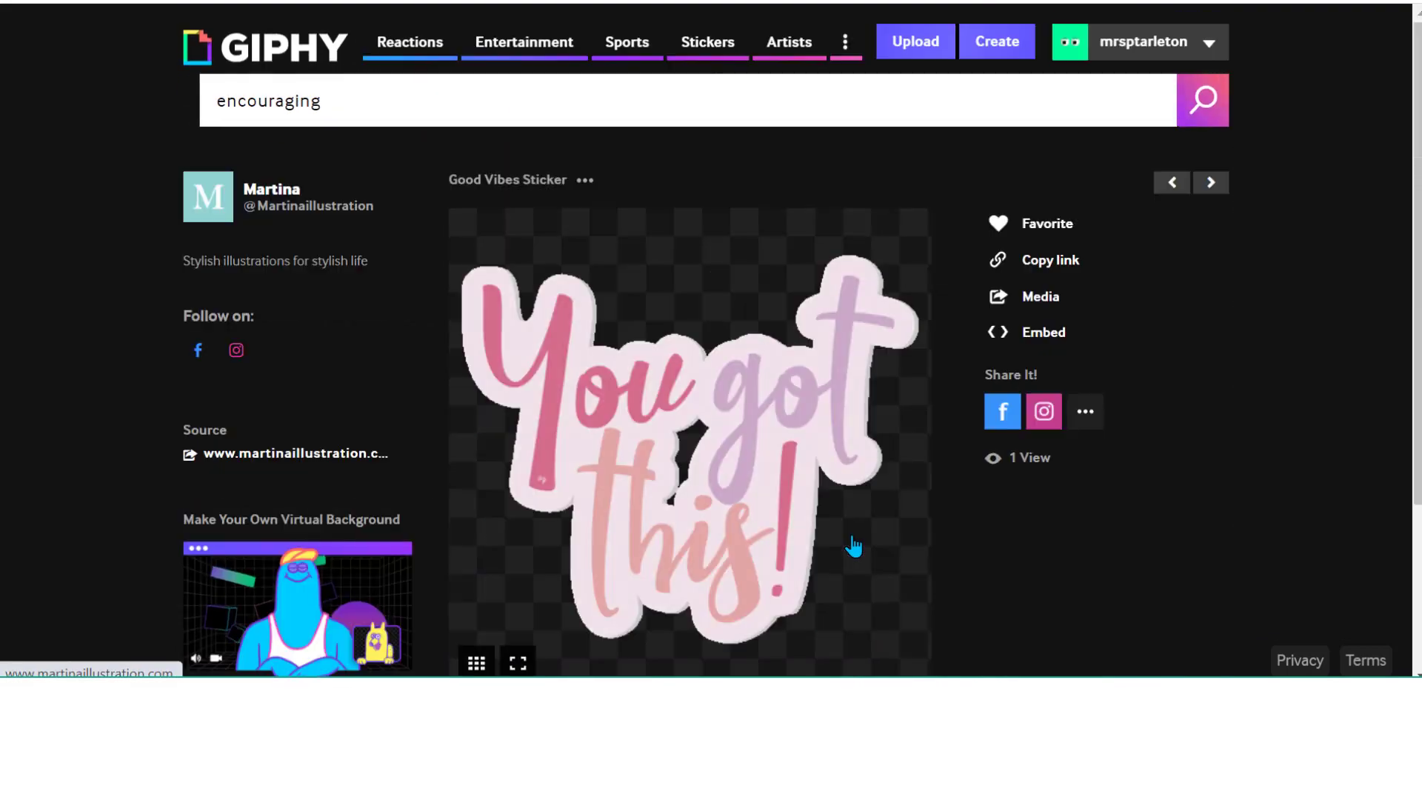
# Copy the sticker's GIF link and return to Google Slides
pyautogui.click(1035, 270)
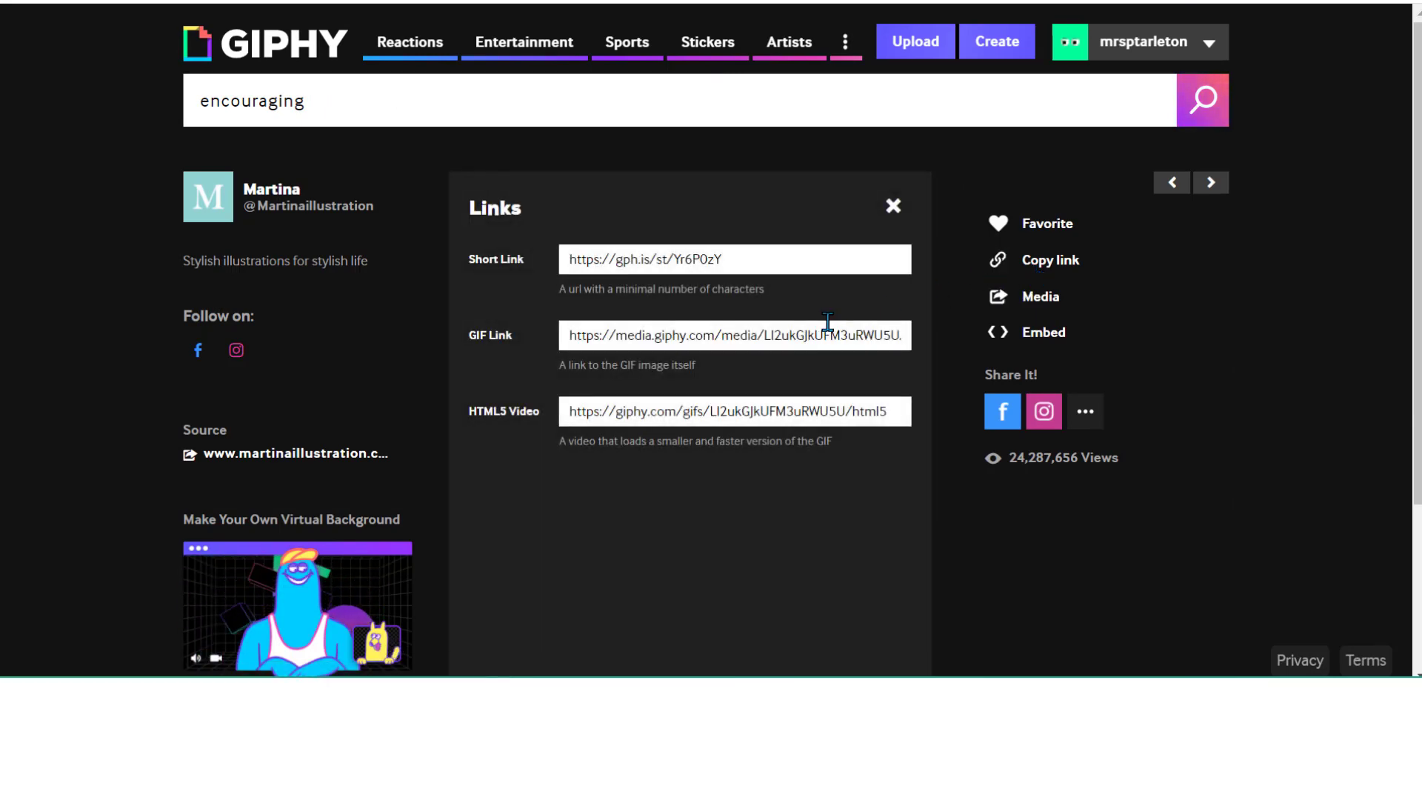
pyautogui.click(819, 335)
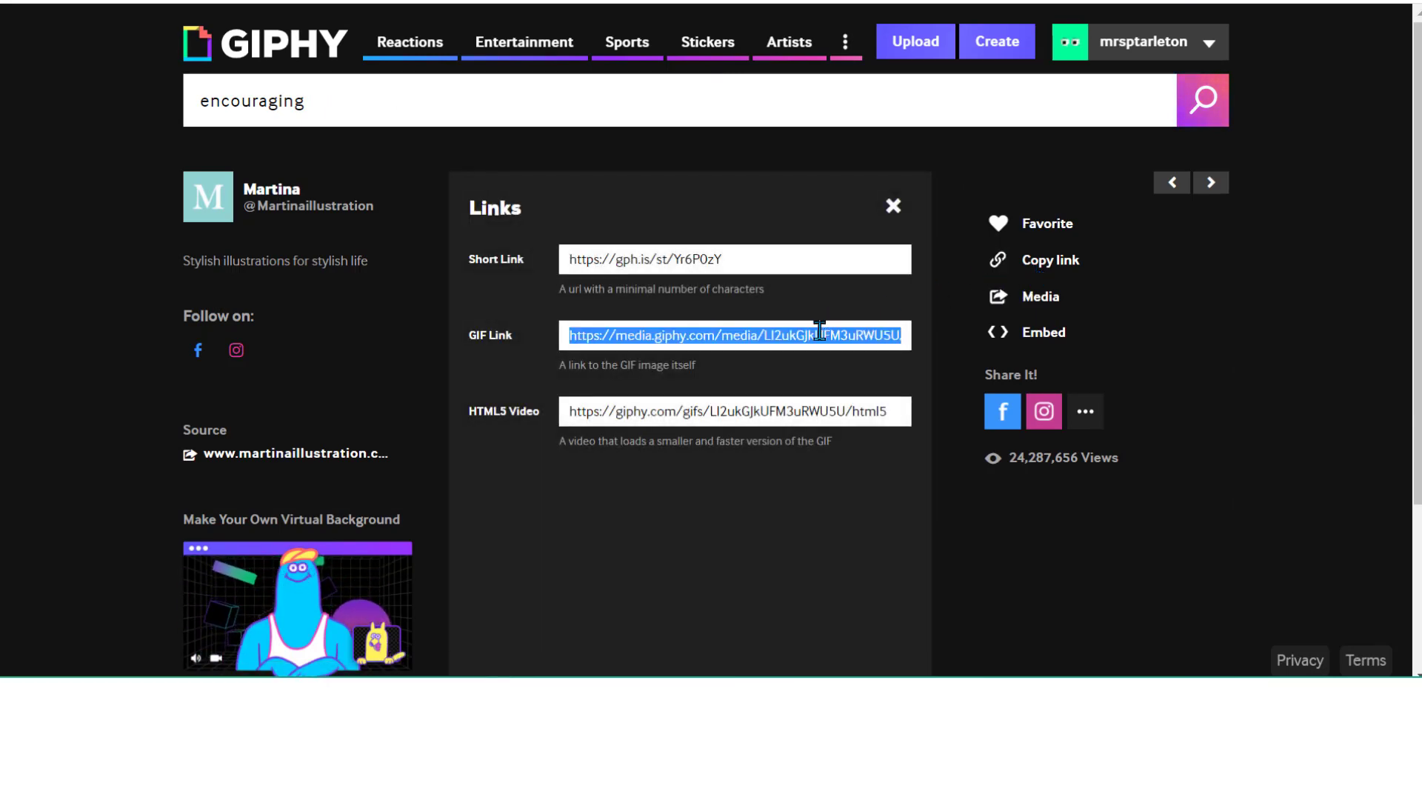
pyautogui.hotkey('ctrl', 'c')
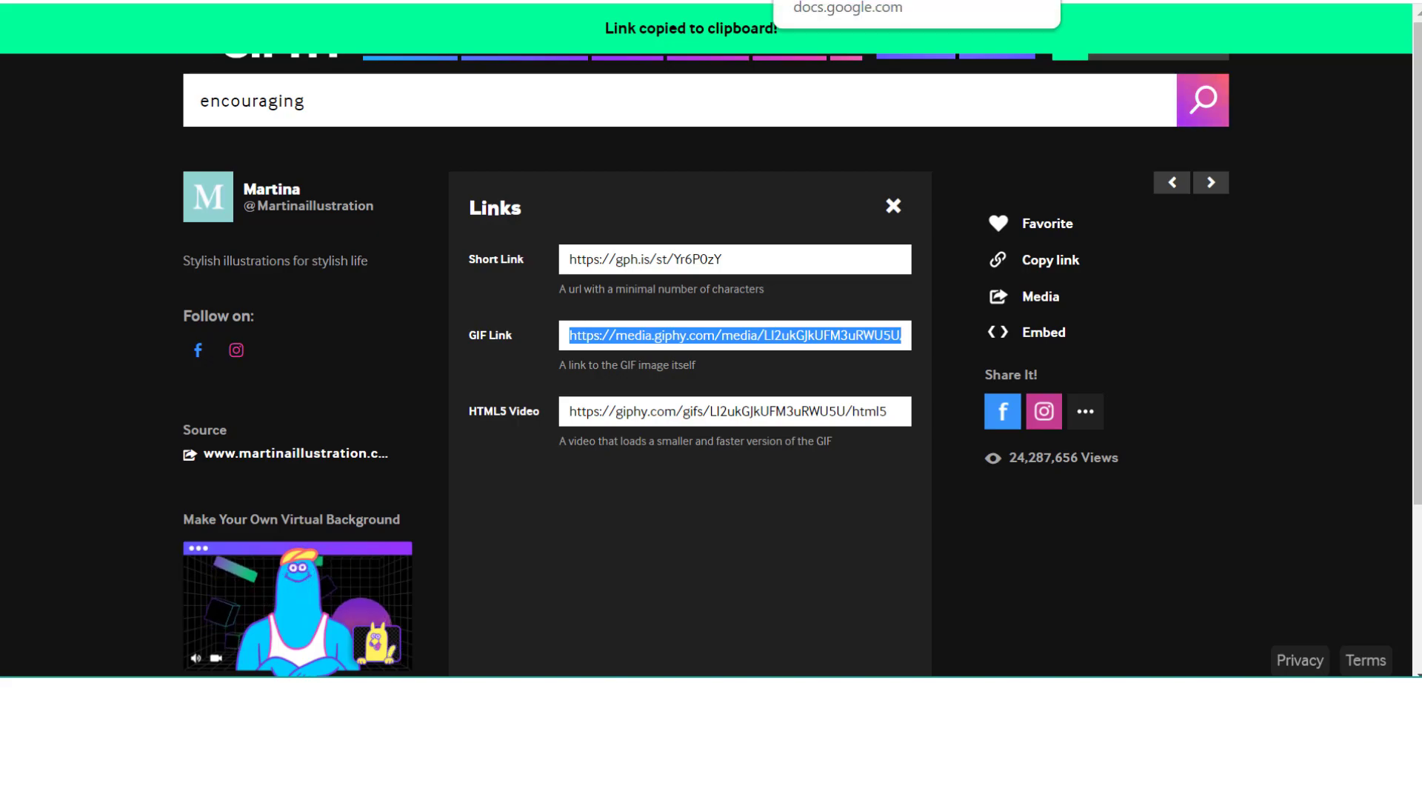
pyautogui.click(753, 2)
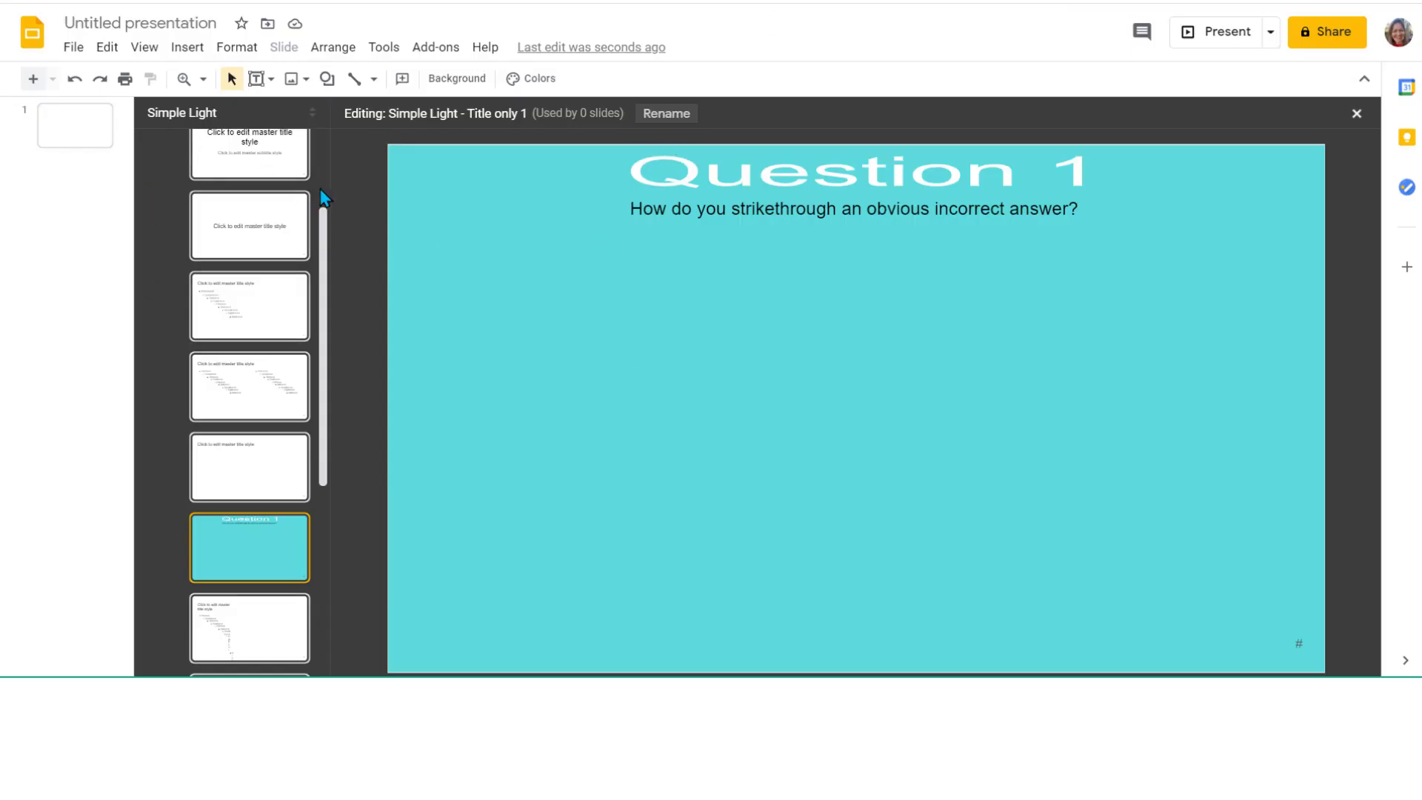
# Insert the 'You got this!' sticker by URL, shrink it, and move it bottom-right
pyautogui.click(187, 47)
pyautogui.moveTo(228, 89)
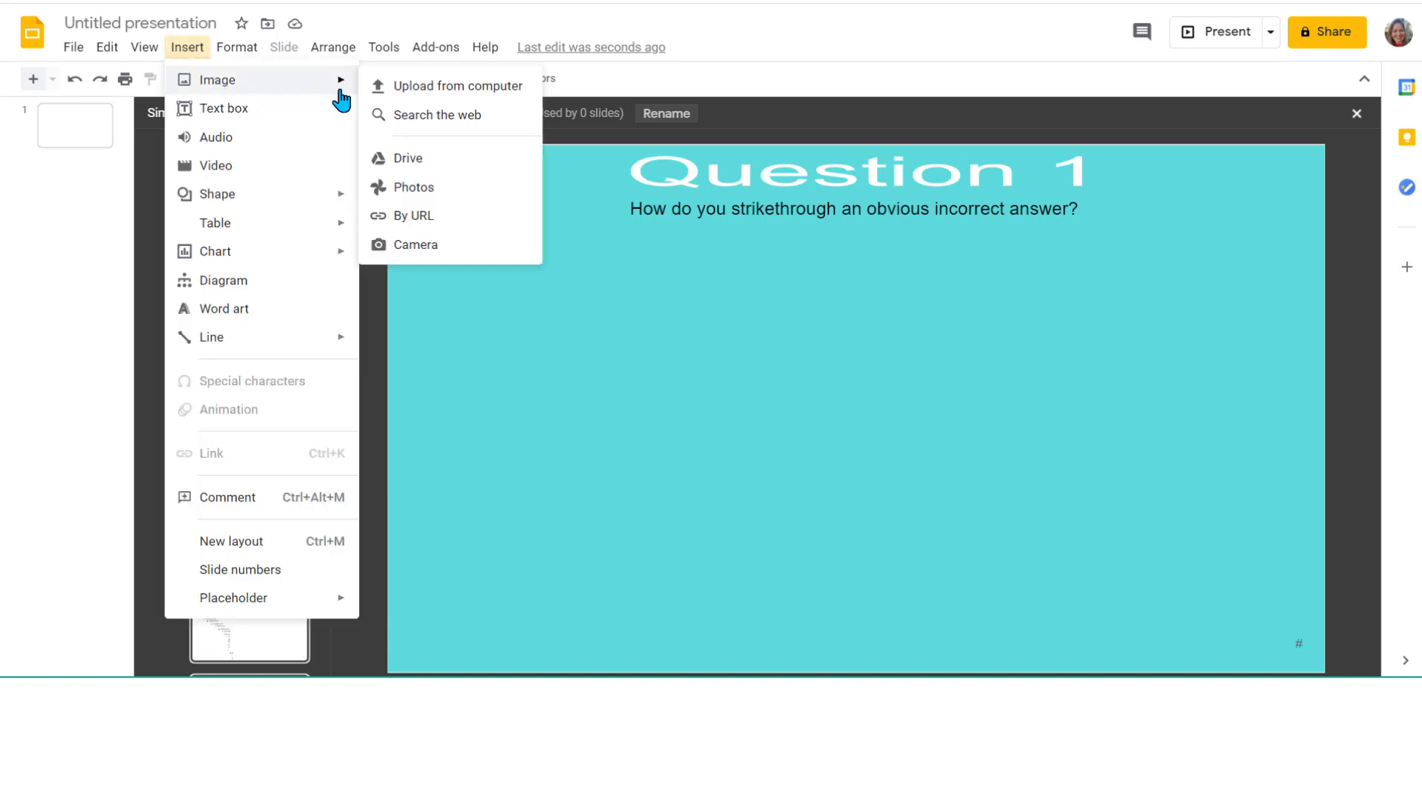
pyautogui.click(412, 219)
pyautogui.hotkey('ctrl', 'v')
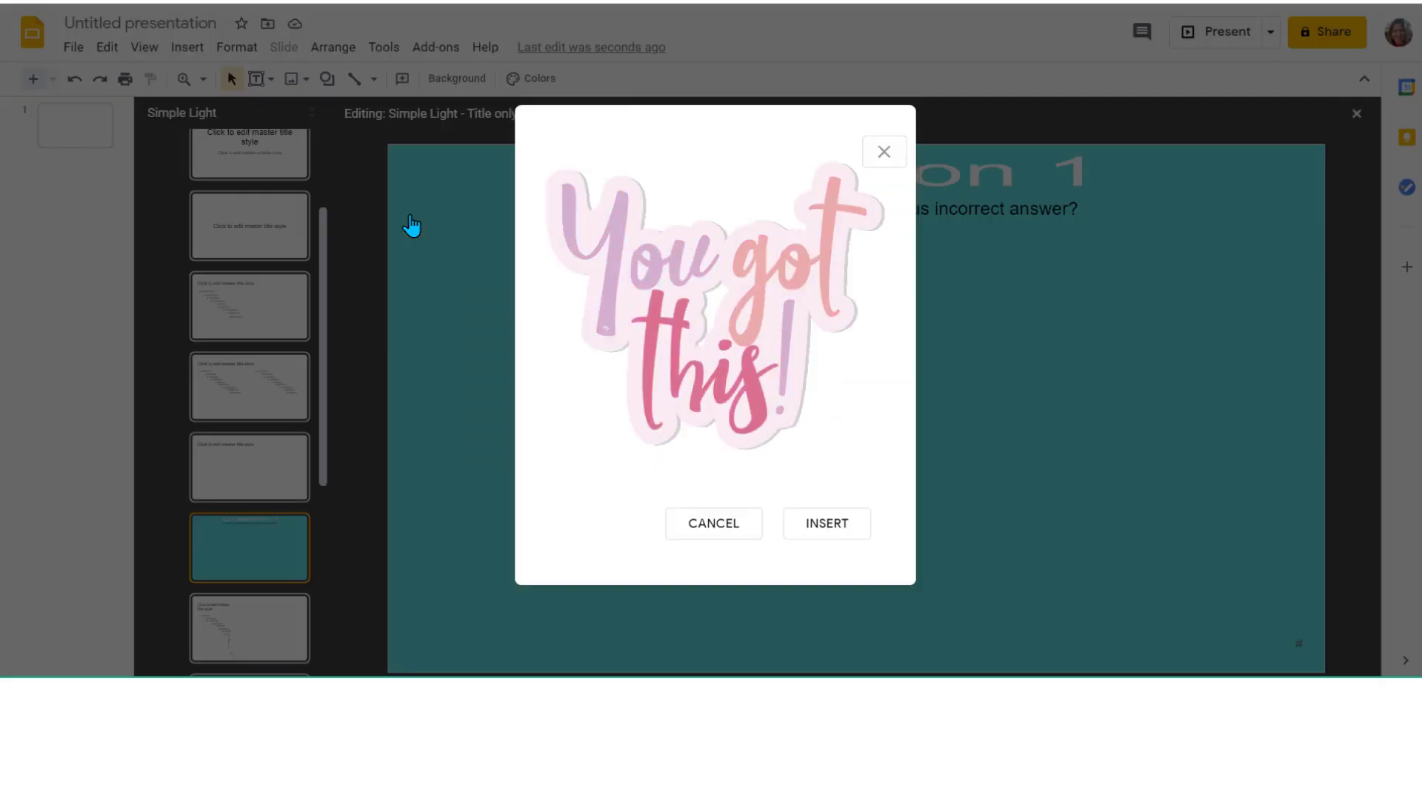
pyautogui.click(827, 527)
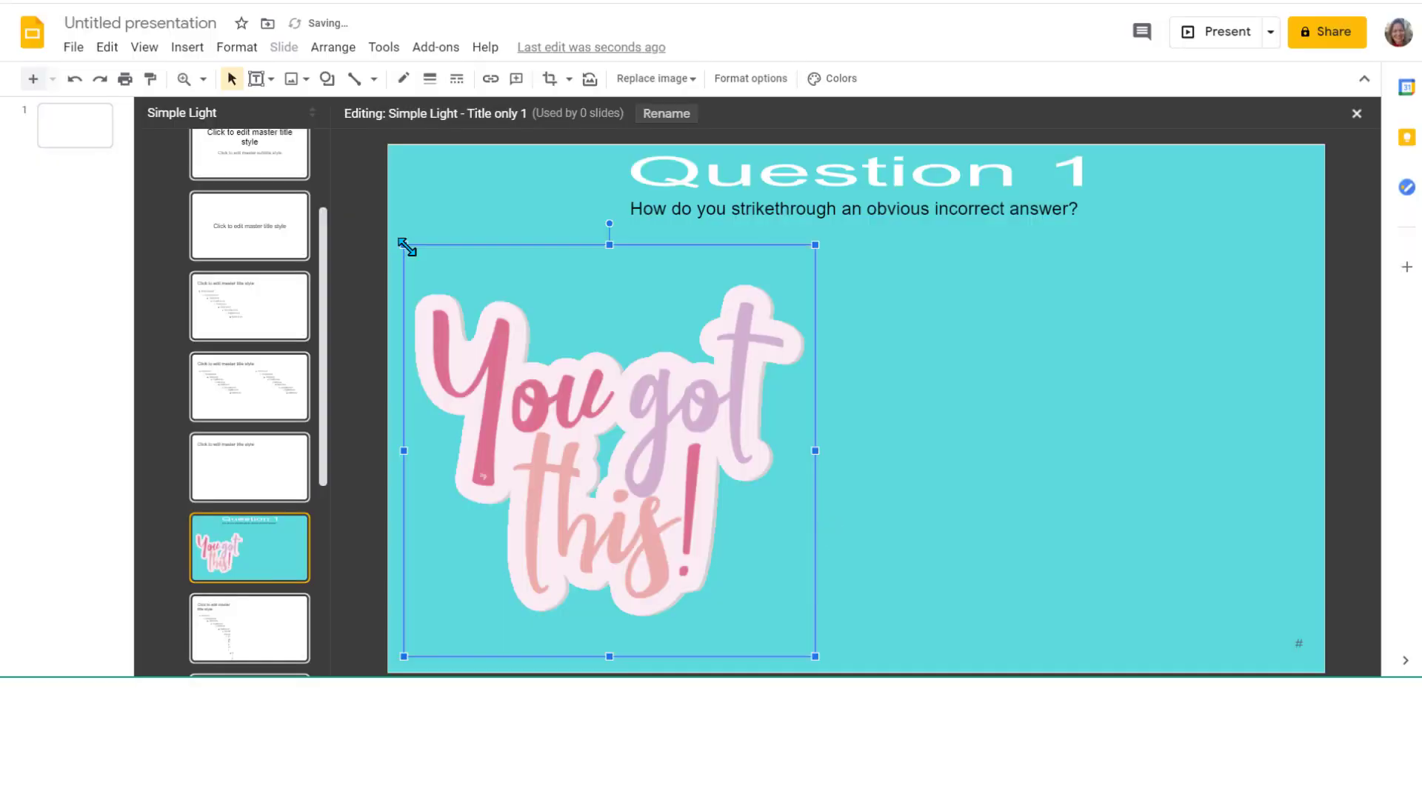
pyautogui.moveTo(423, 268); pyautogui.dragTo(663, 492)
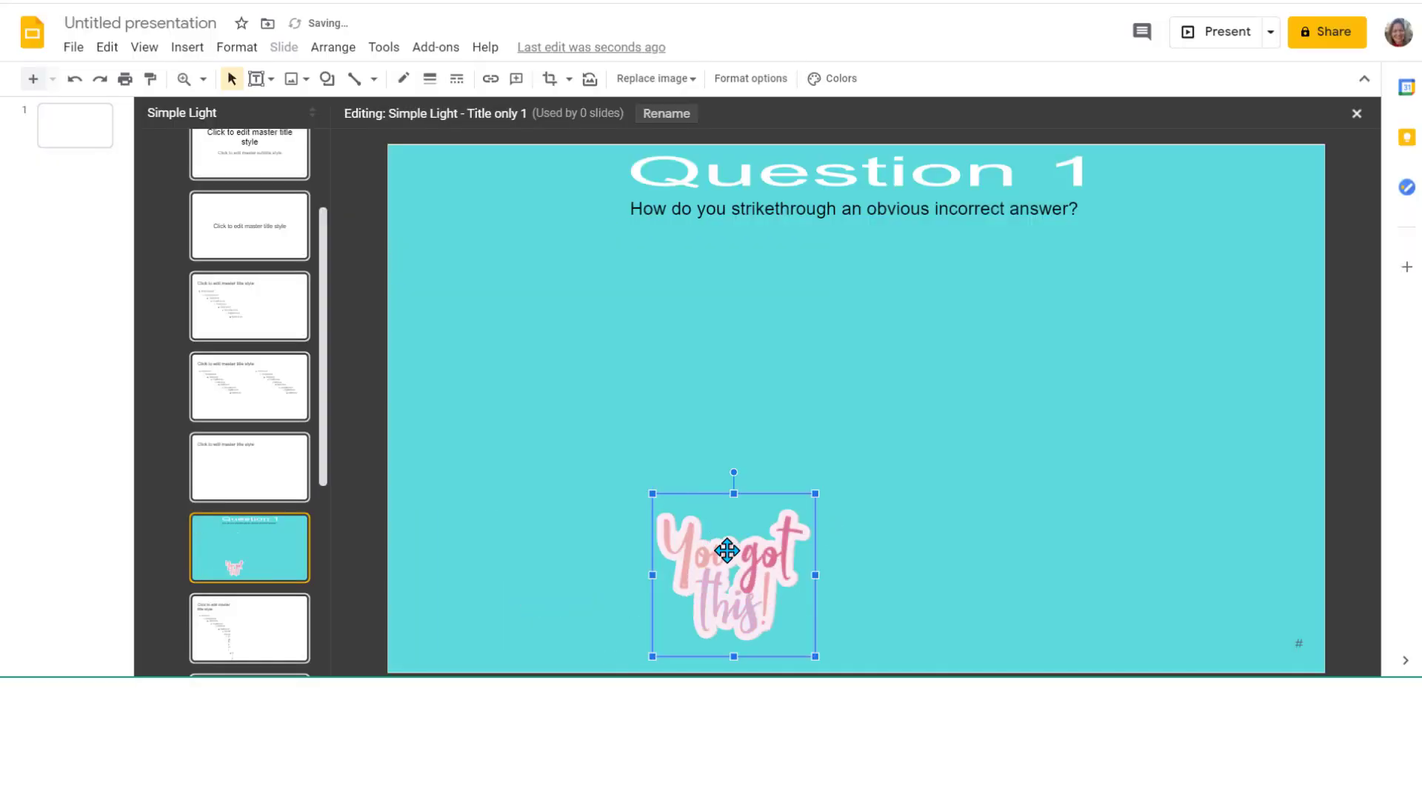
pyautogui.moveTo(783, 548); pyautogui.dragTo(1232, 555)
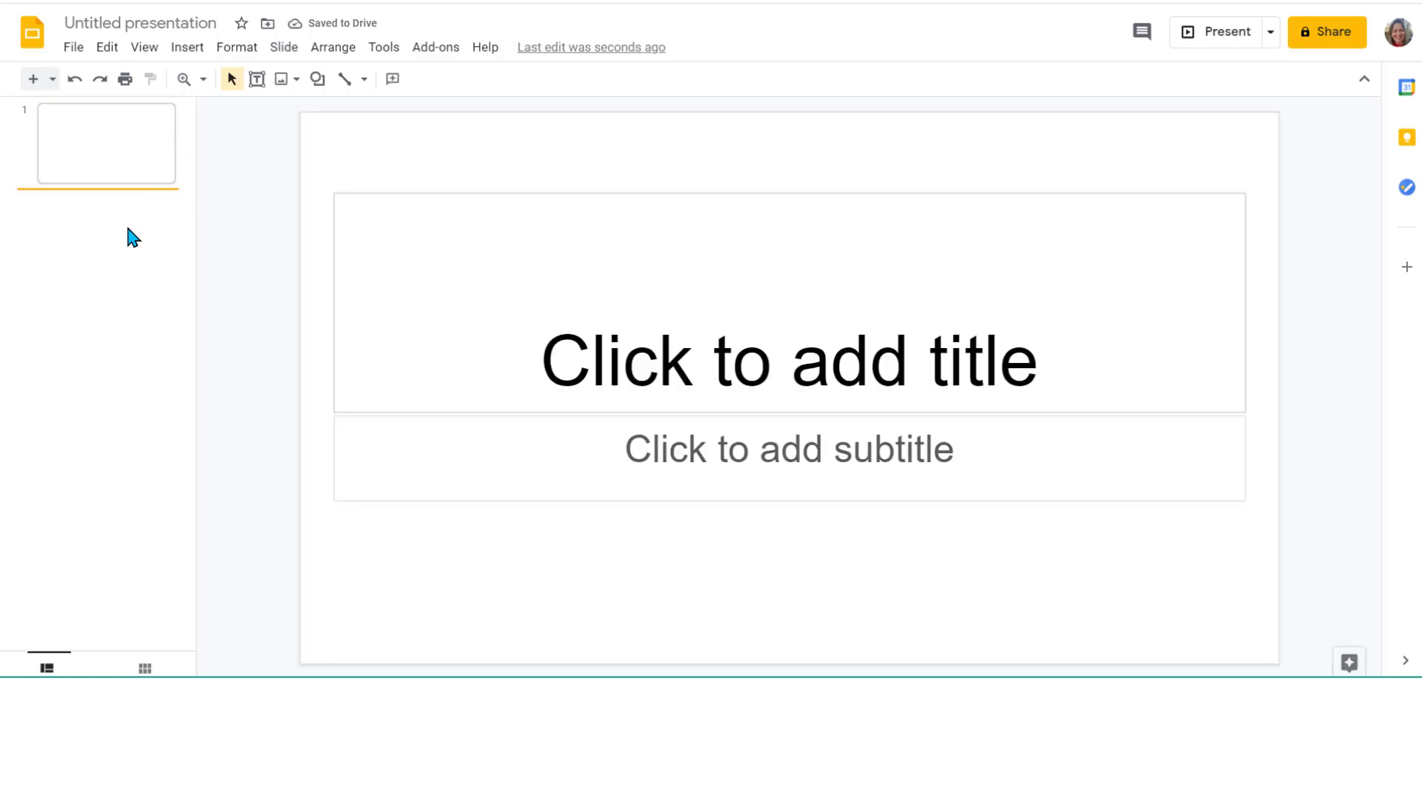
# Add a new slide using the Title only 1 layout
pyautogui.click(51, 82)
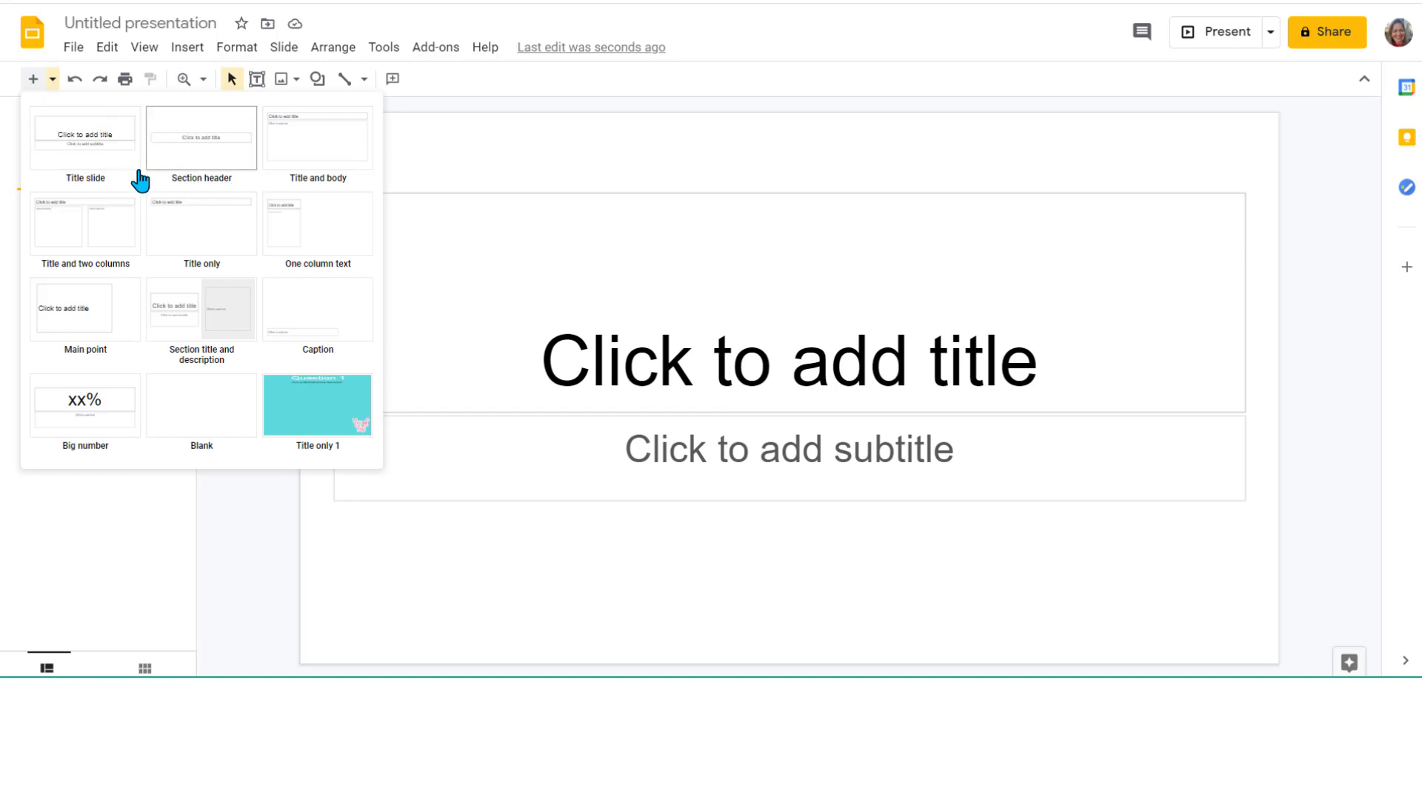
pyautogui.click(308, 408)
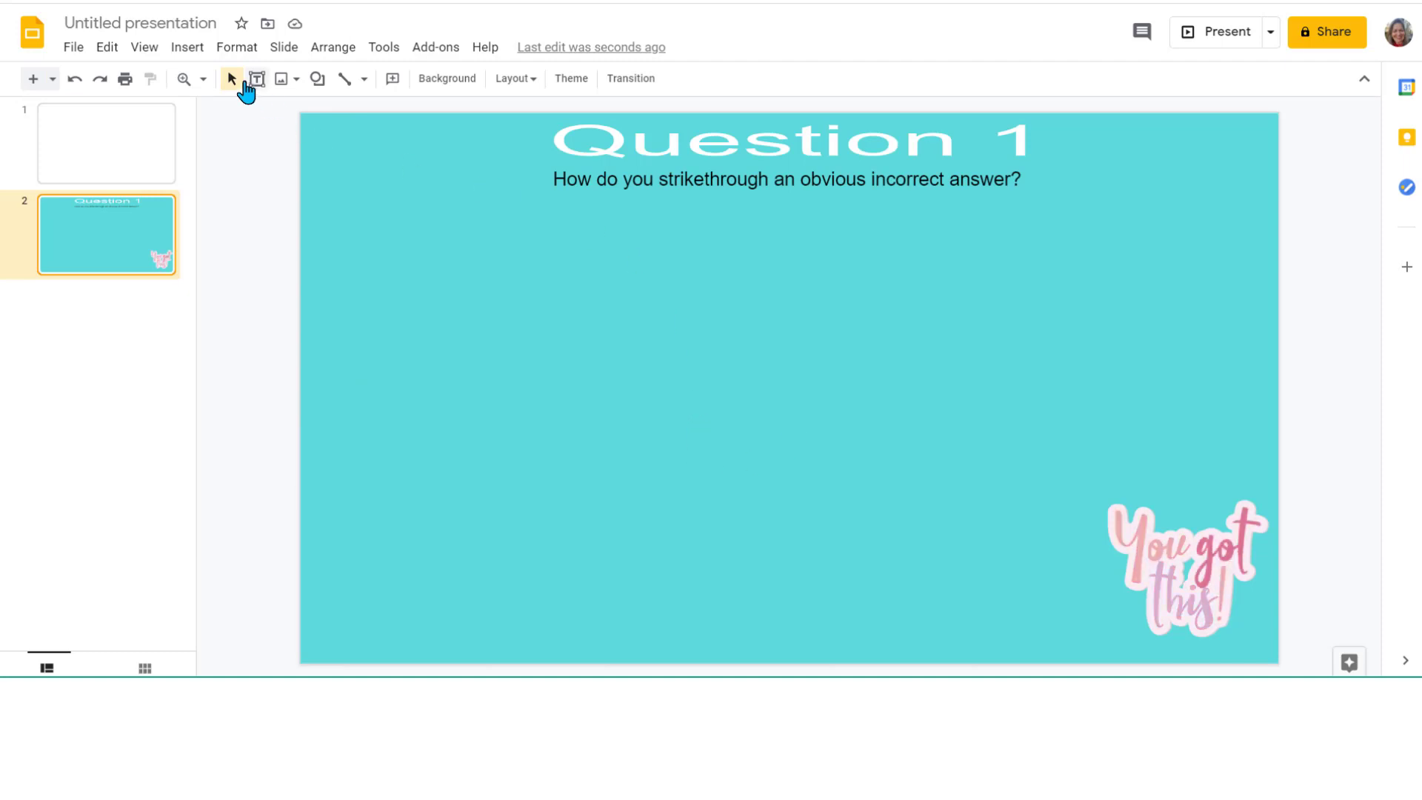
# Draw a square near the top-left with yellow fill and a transparent border
pyautogui.click(194, 58)
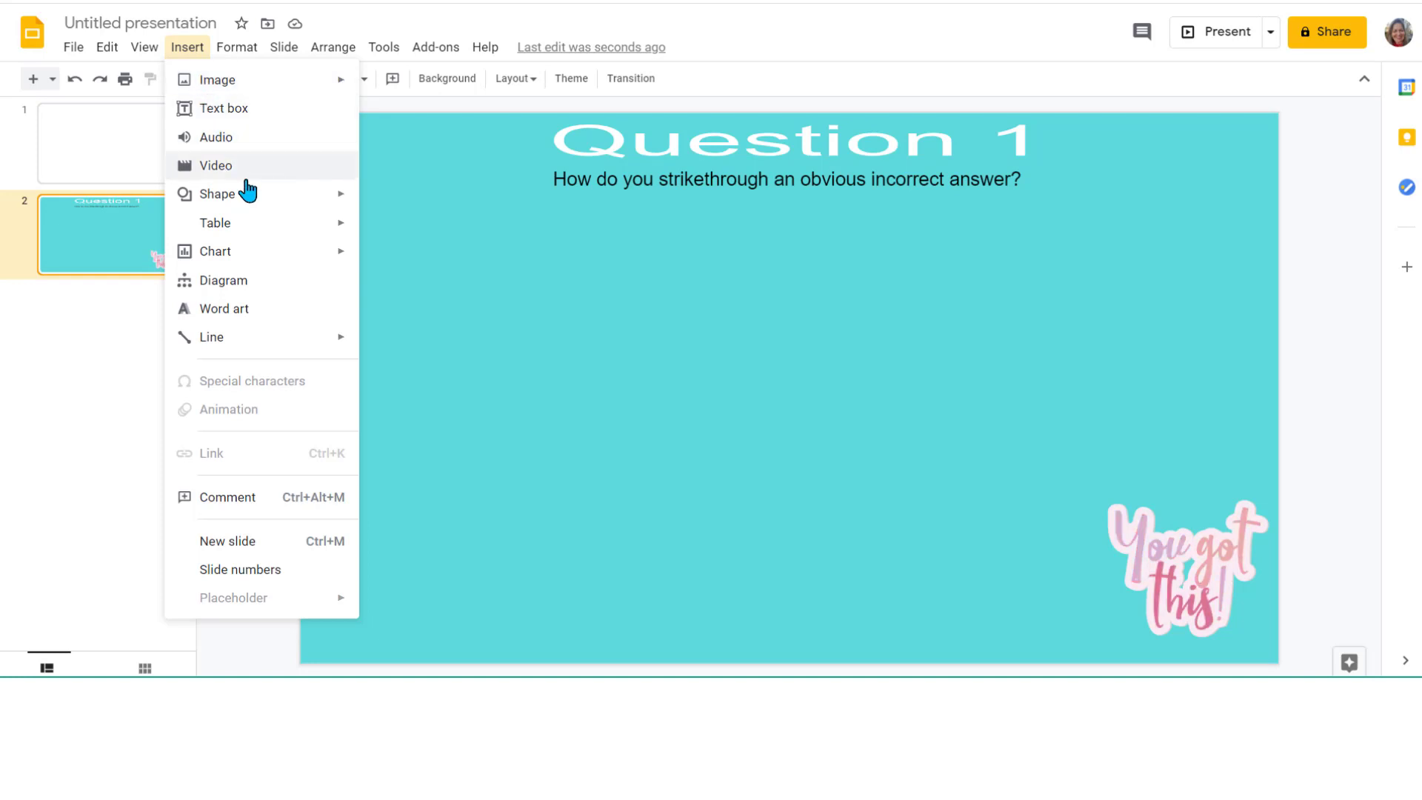
pyautogui.moveTo(256, 210)
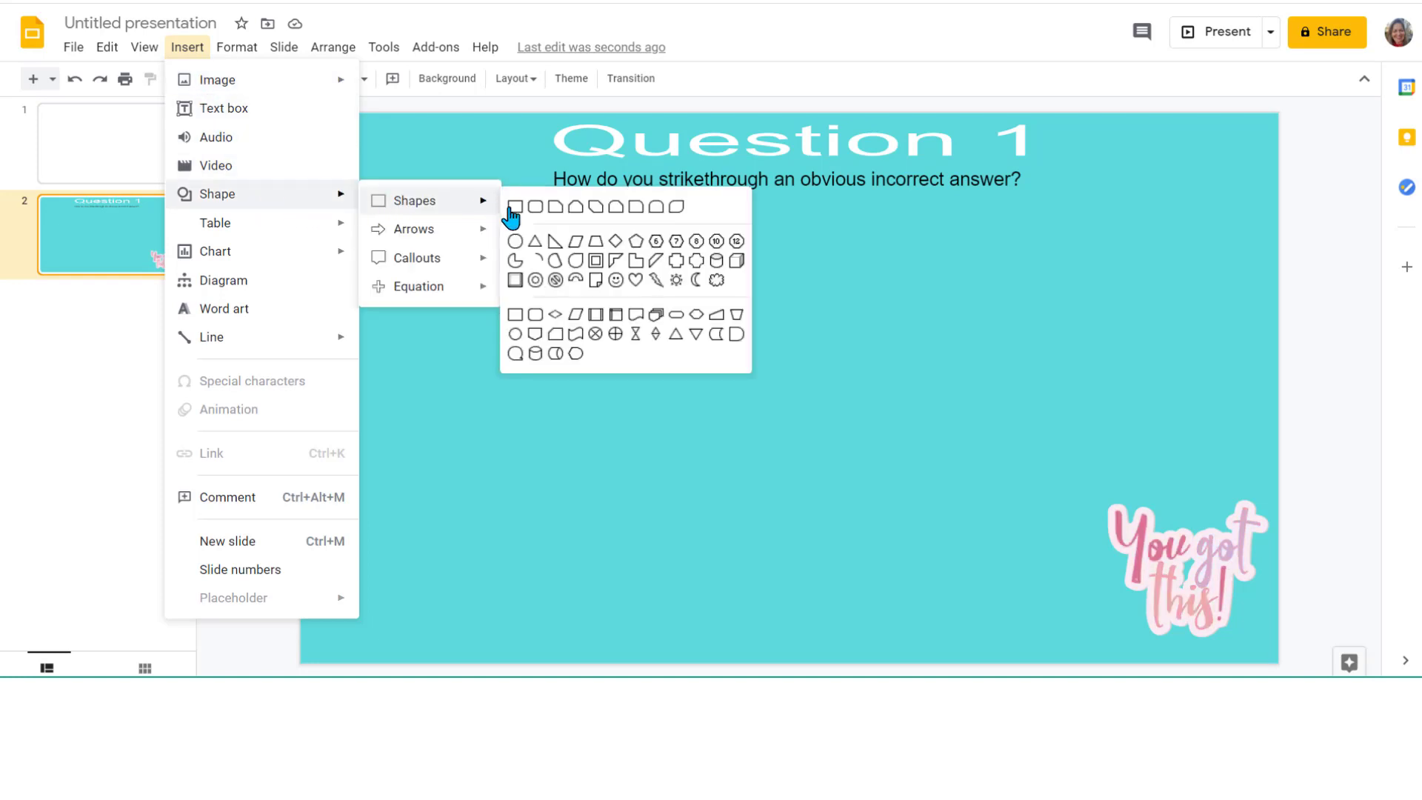
pyautogui.click(514, 208)
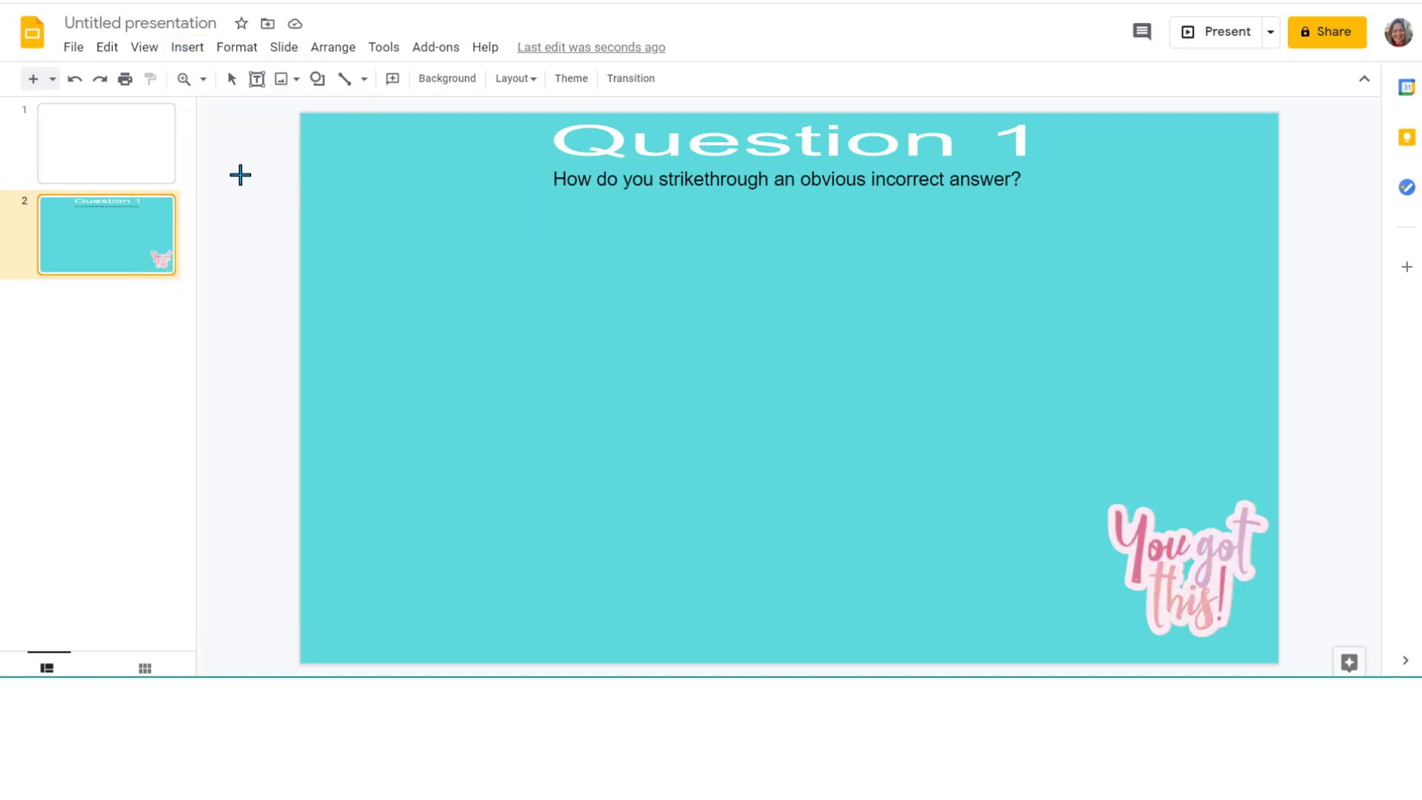
pyautogui.moveTo(241, 176); pyautogui.dragTo(396, 324)
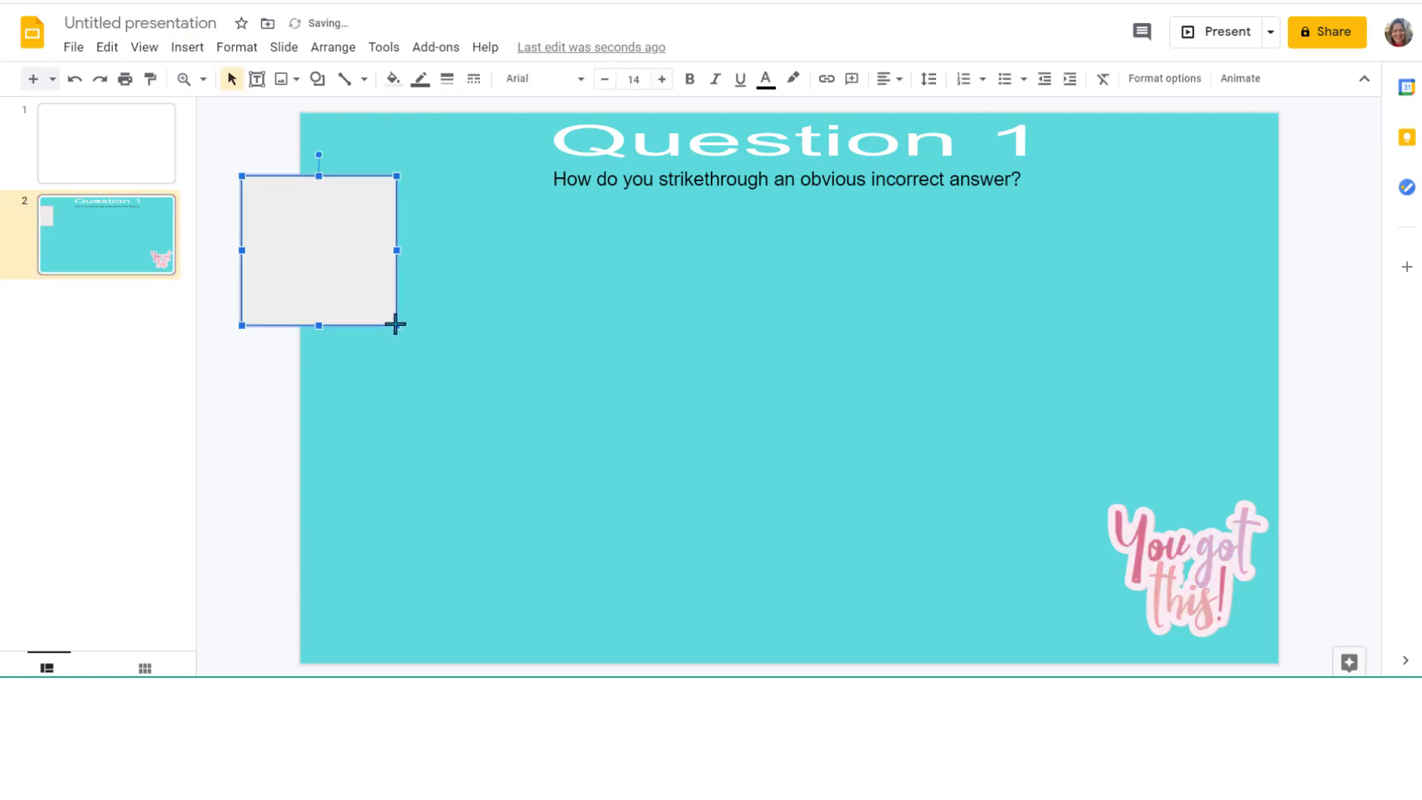
pyautogui.click(393, 79)
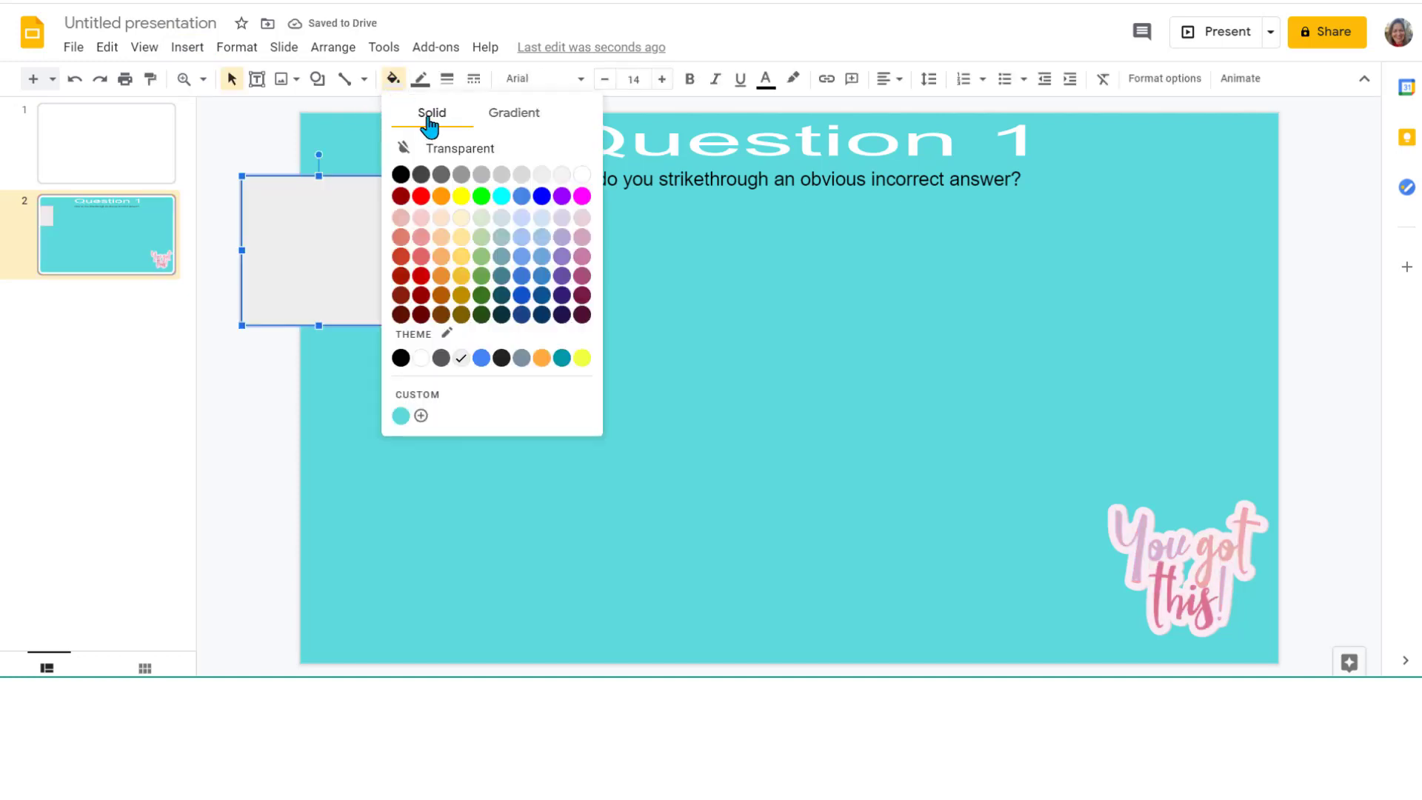
pyautogui.click(462, 197)
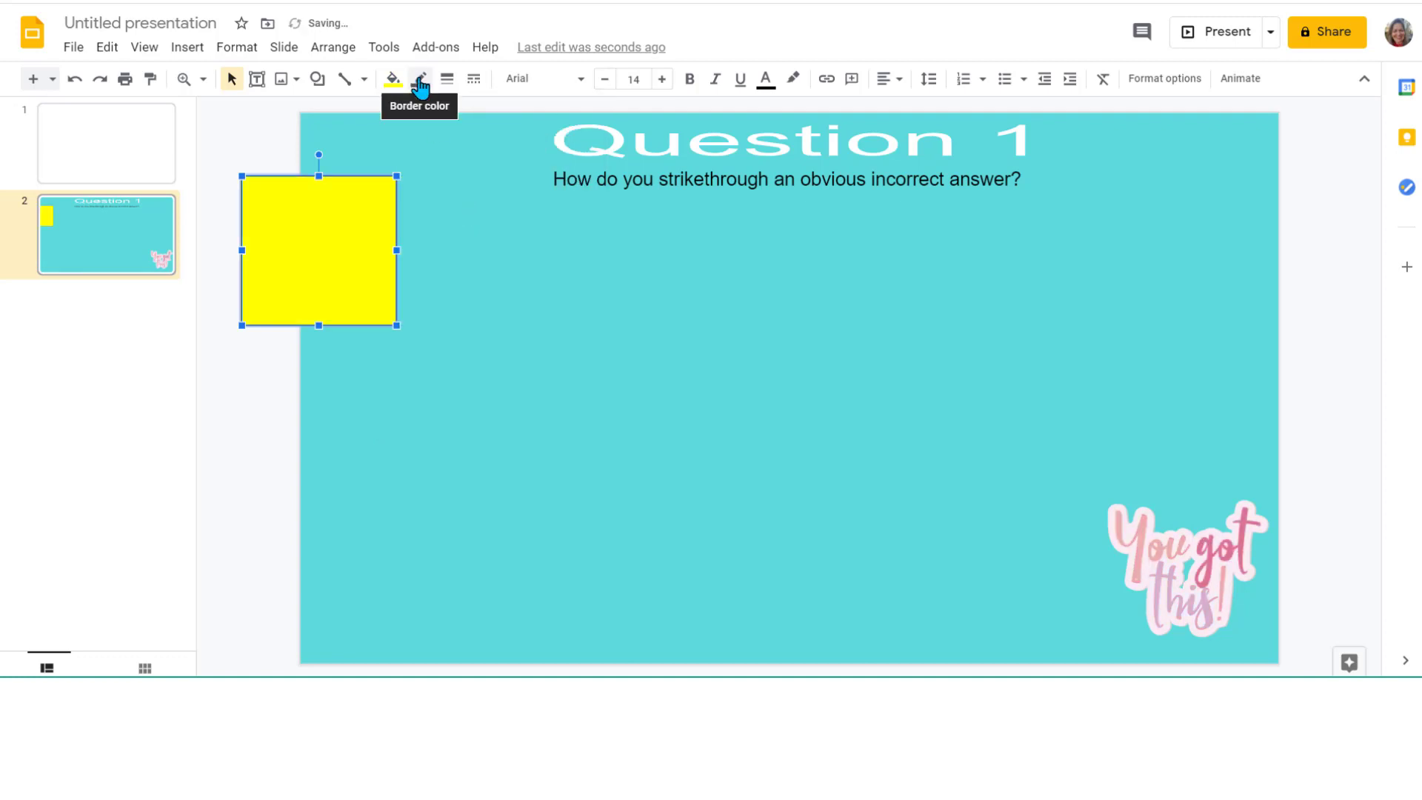
pyautogui.click(419, 80)
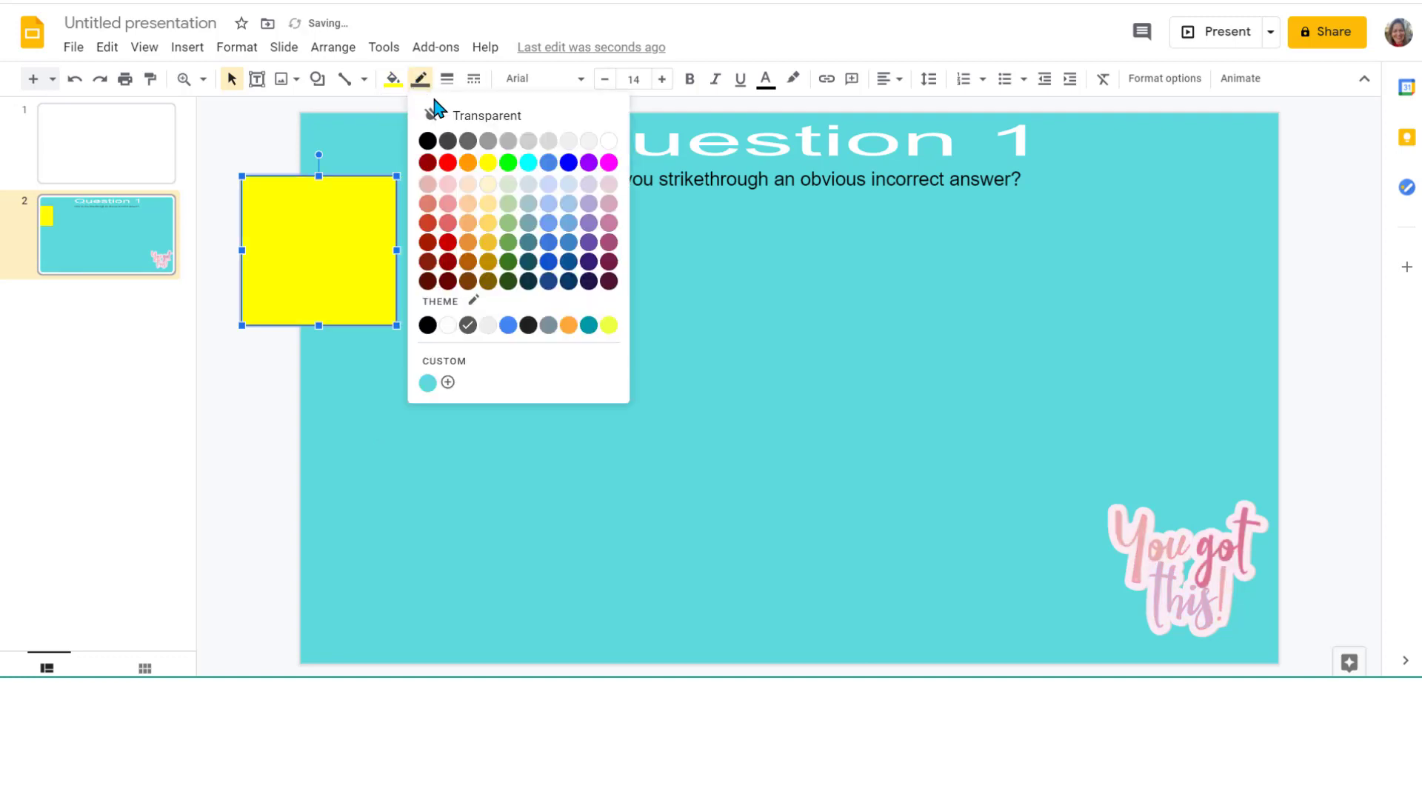
pyautogui.click(558, 119)
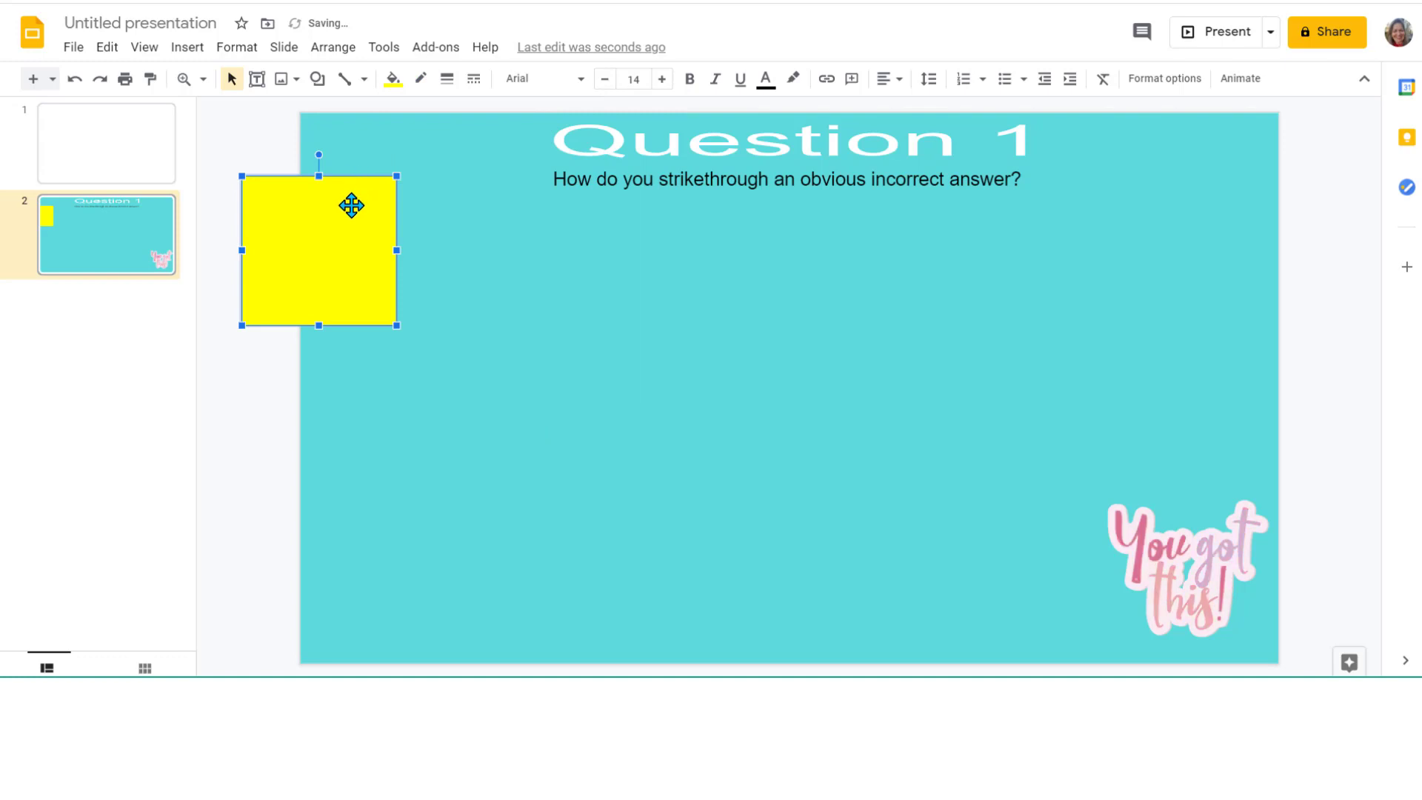
# Duplicate the yellow square twice and align the copies left and top into one pile
pyautogui.hotkey('ctrl', 'd')
pyautogui.hotkey('ctrl', 'd')
pyautogui.hotkey('ctrl', 'd')
pyautogui.hotkey('ctrl', 'd')
pyautogui.hotkey('ctrl', 'd')
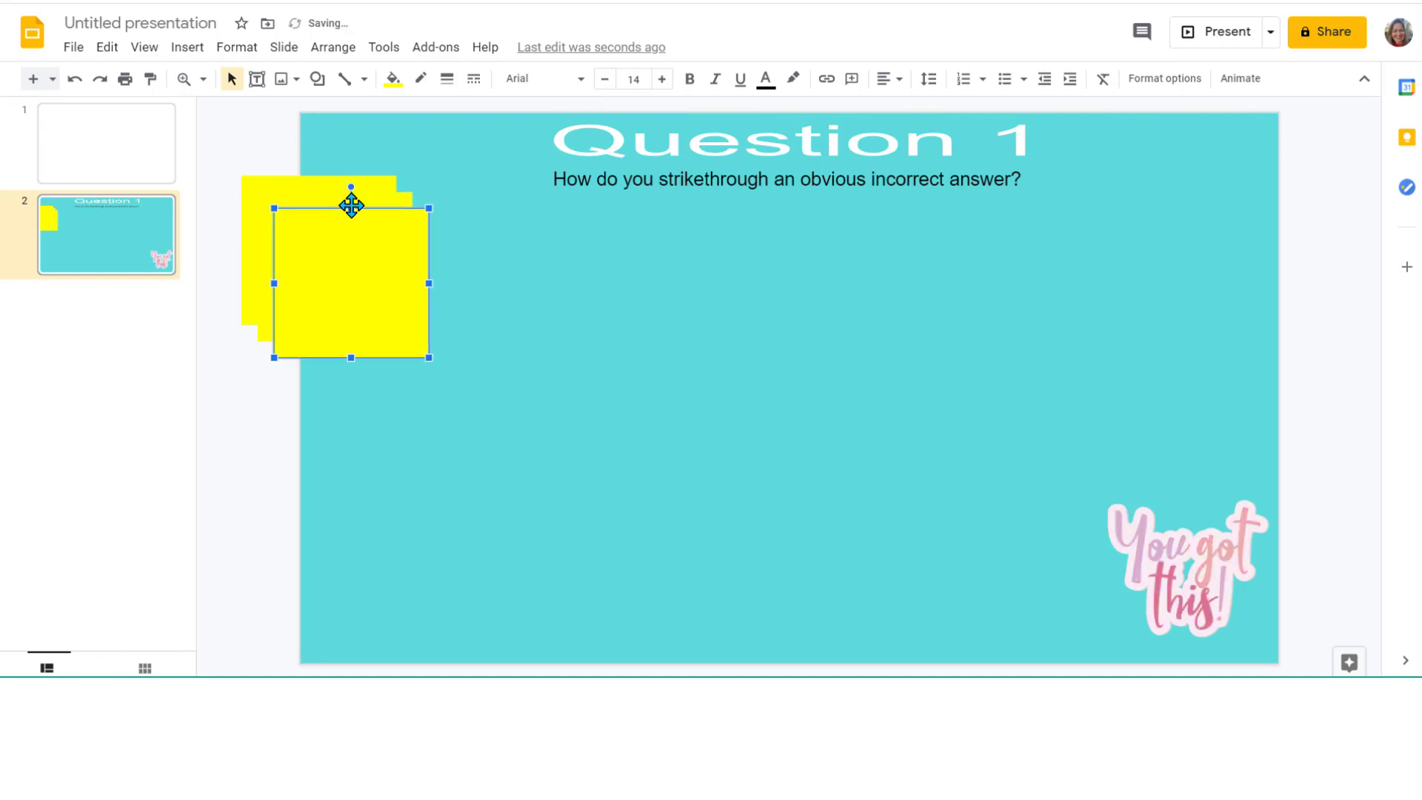
pyautogui.hotkey('ctrl', 'd')
pyautogui.hotkey('ctrl', 'd')
pyautogui.hotkey('ctrl', 'd')
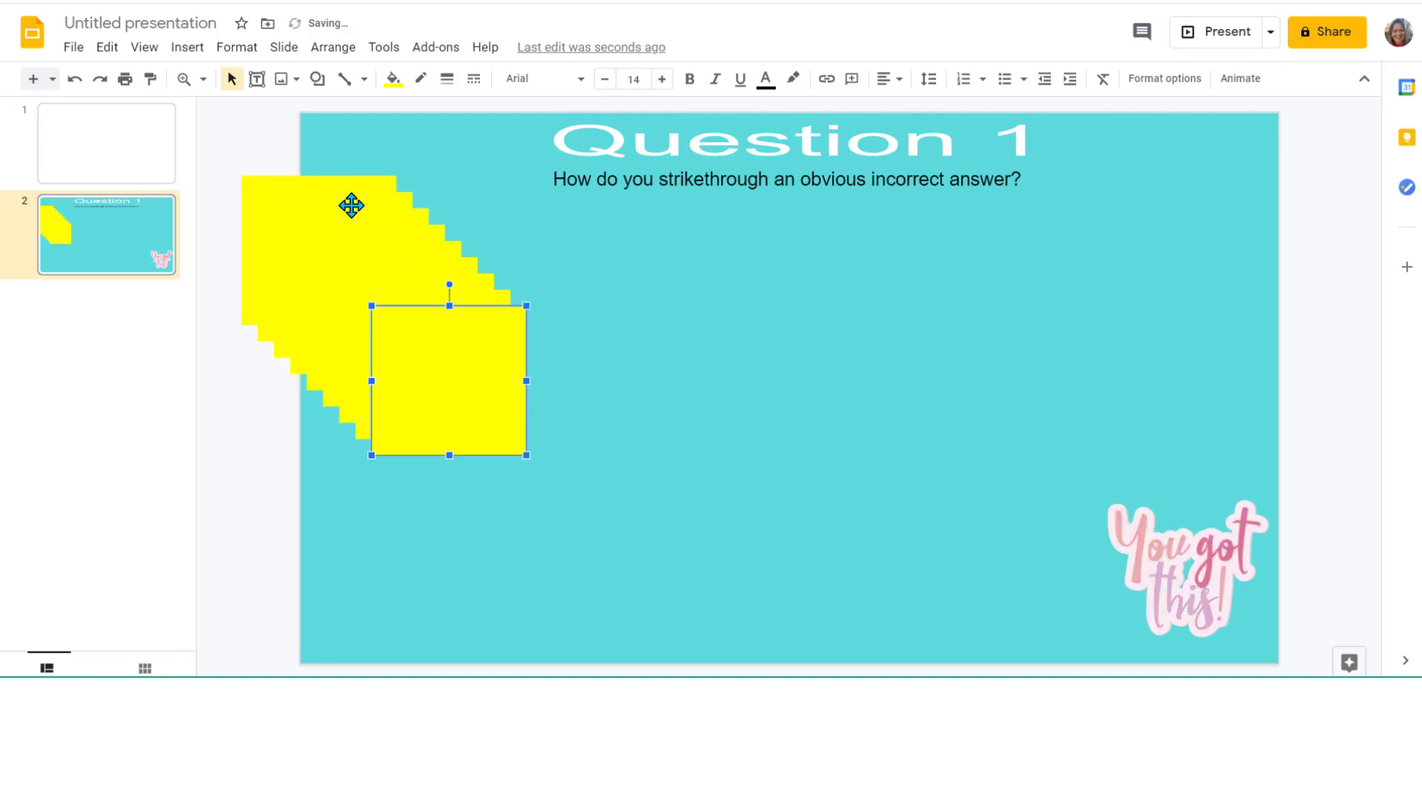
pyautogui.moveTo(268, 151); pyautogui.dragTo(482, 398)
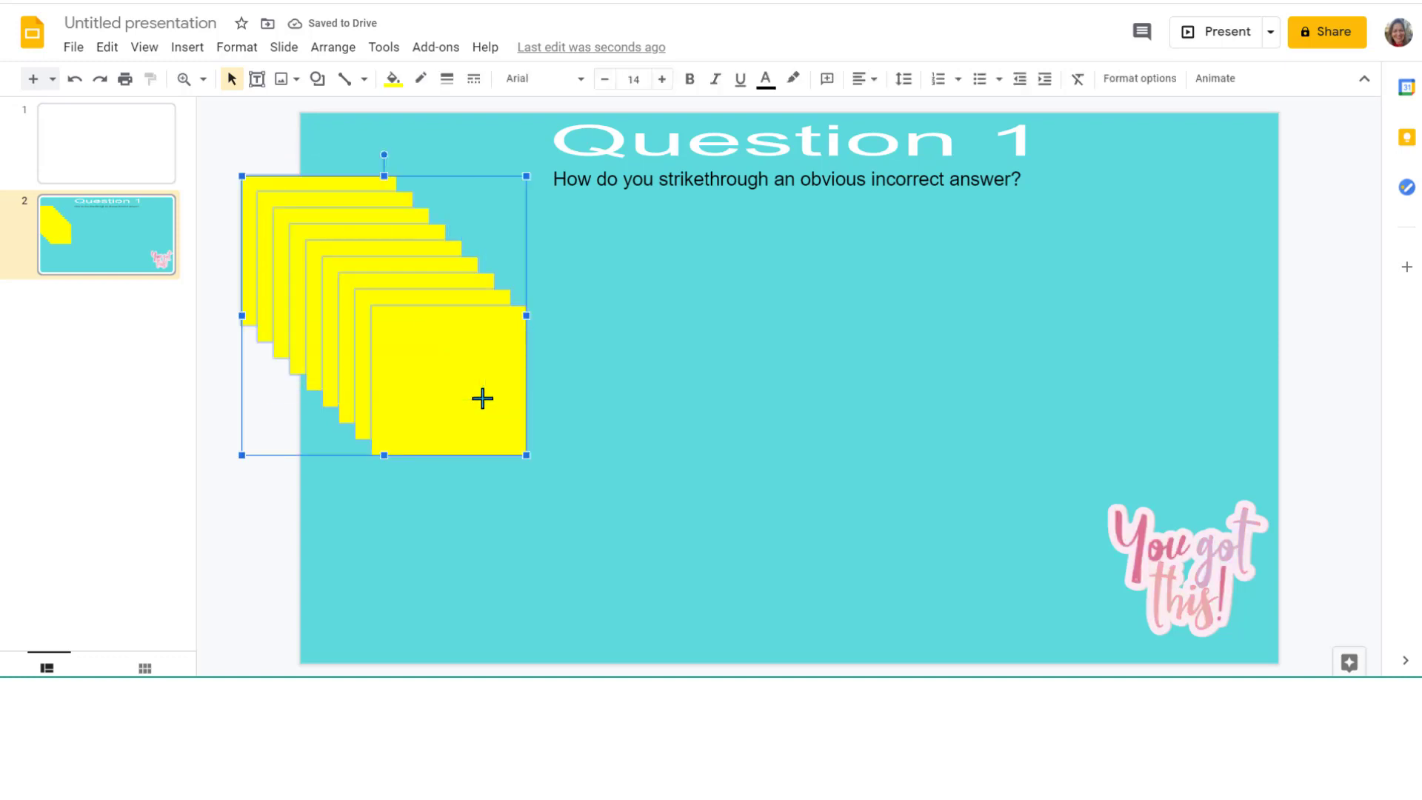
pyautogui.click(334, 49)
pyautogui.moveTo(358, 127)
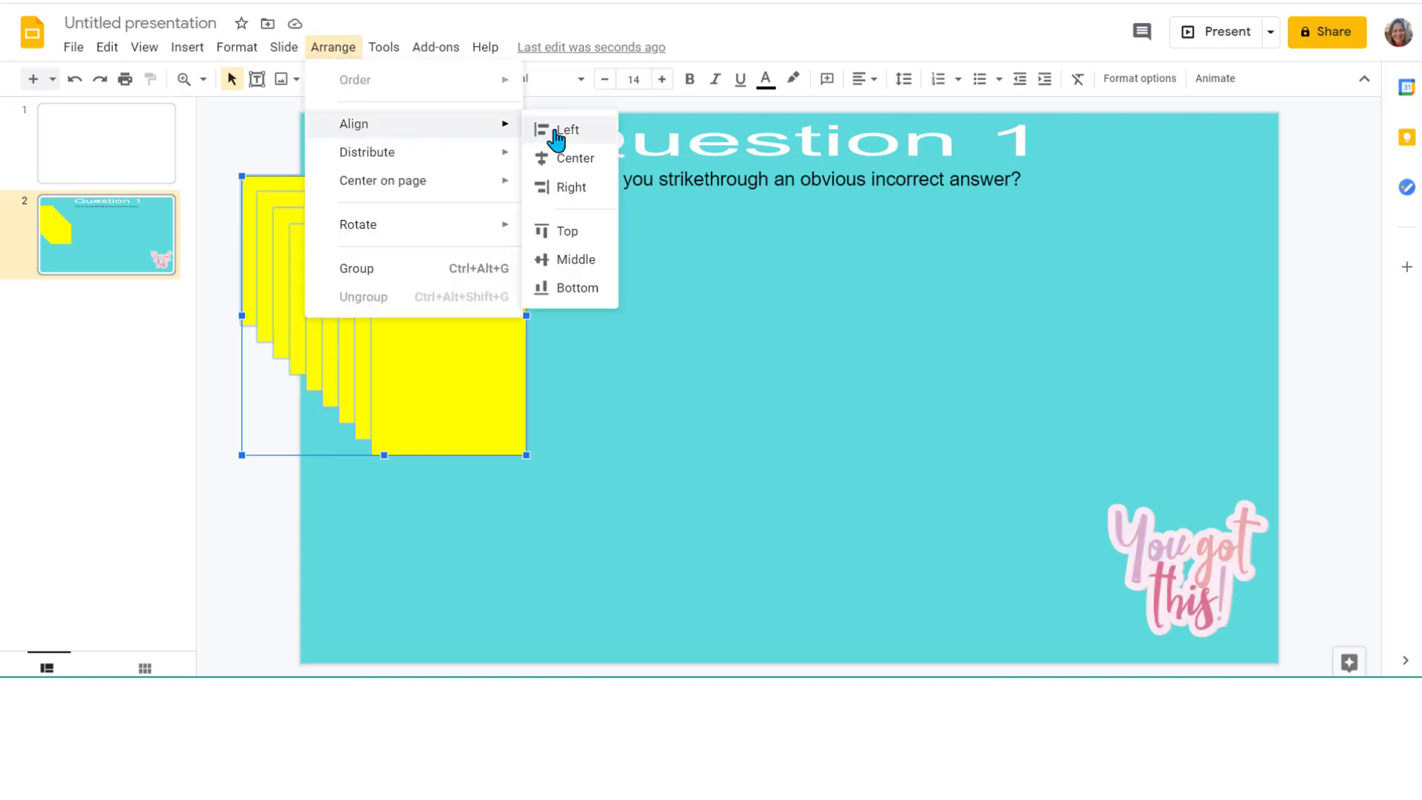
pyautogui.click(582, 139)
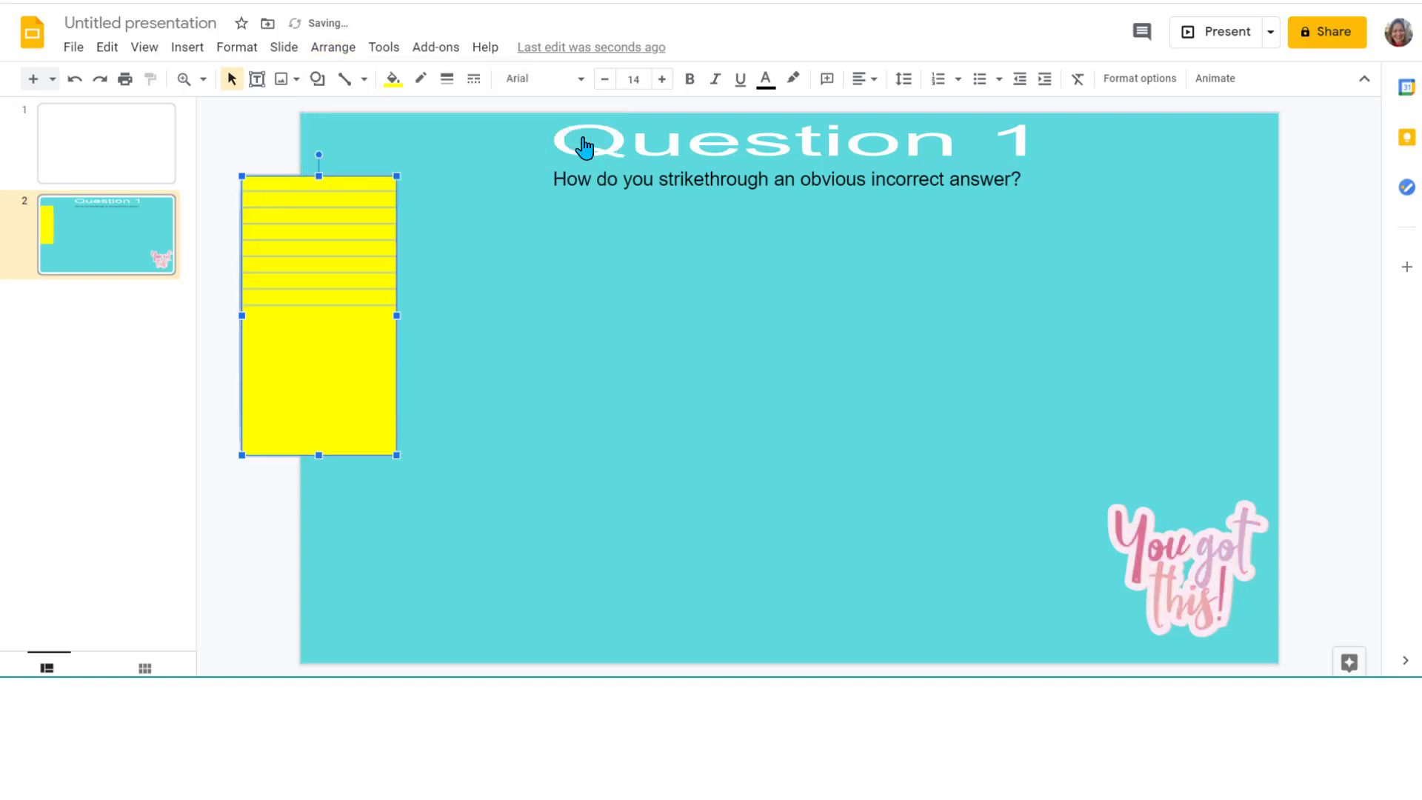
pyautogui.click(337, 52)
pyautogui.moveTo(359, 135)
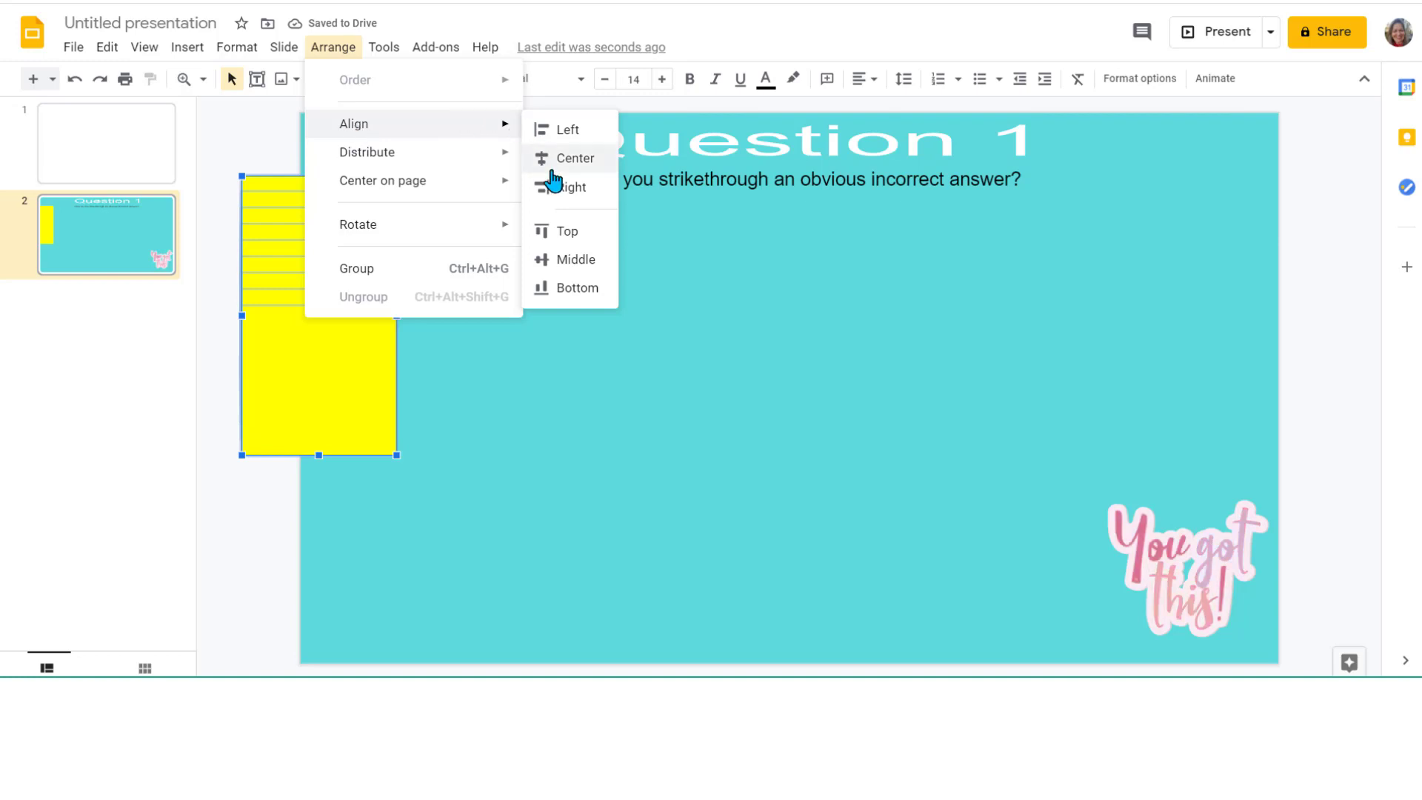
pyautogui.click(565, 234)
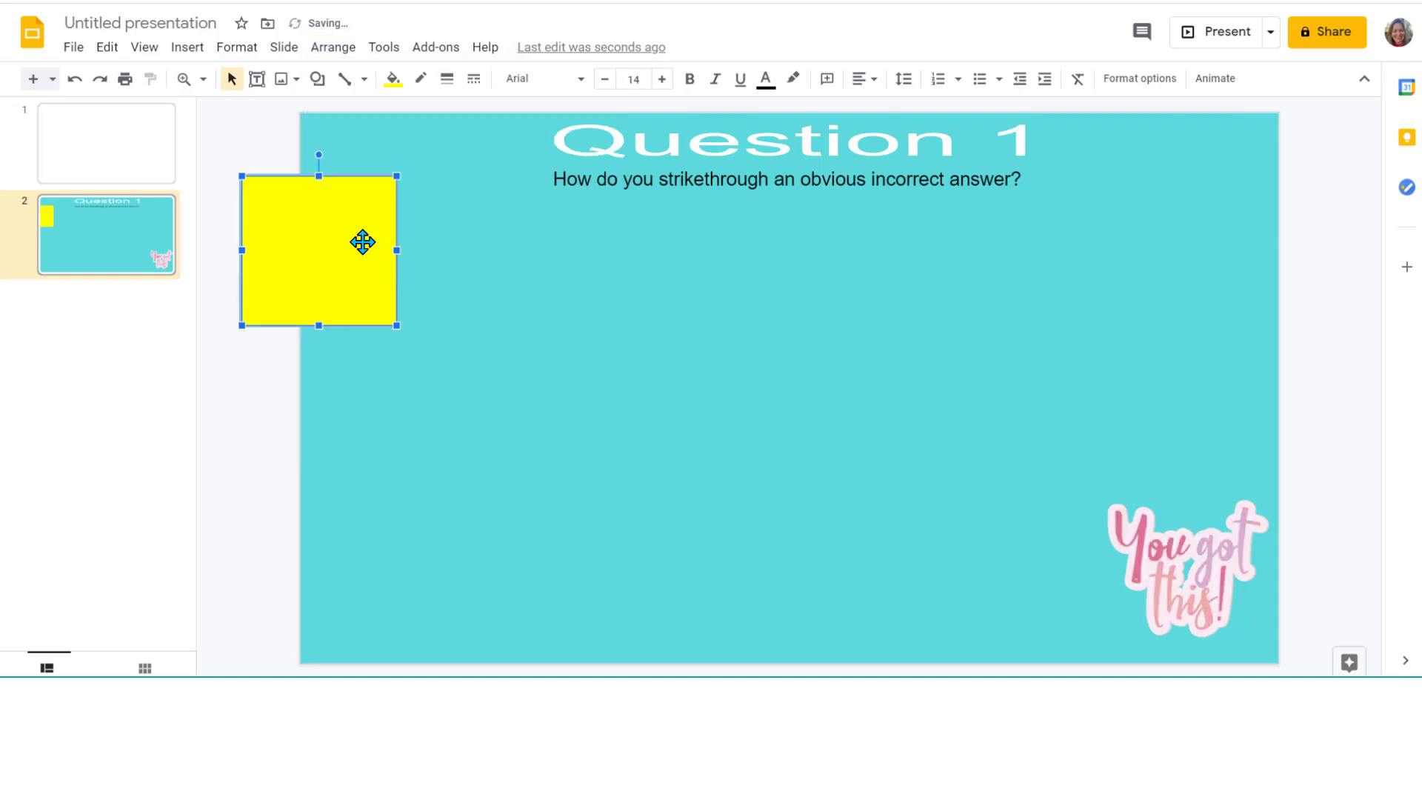
# Add two more copies and align all five squares left and top into a single stack
pyautogui.hotkey('ctrl', 'd')
pyautogui.hotkey('ctrl', 'd')
pyautogui.hotkey('ctrl', 'd')
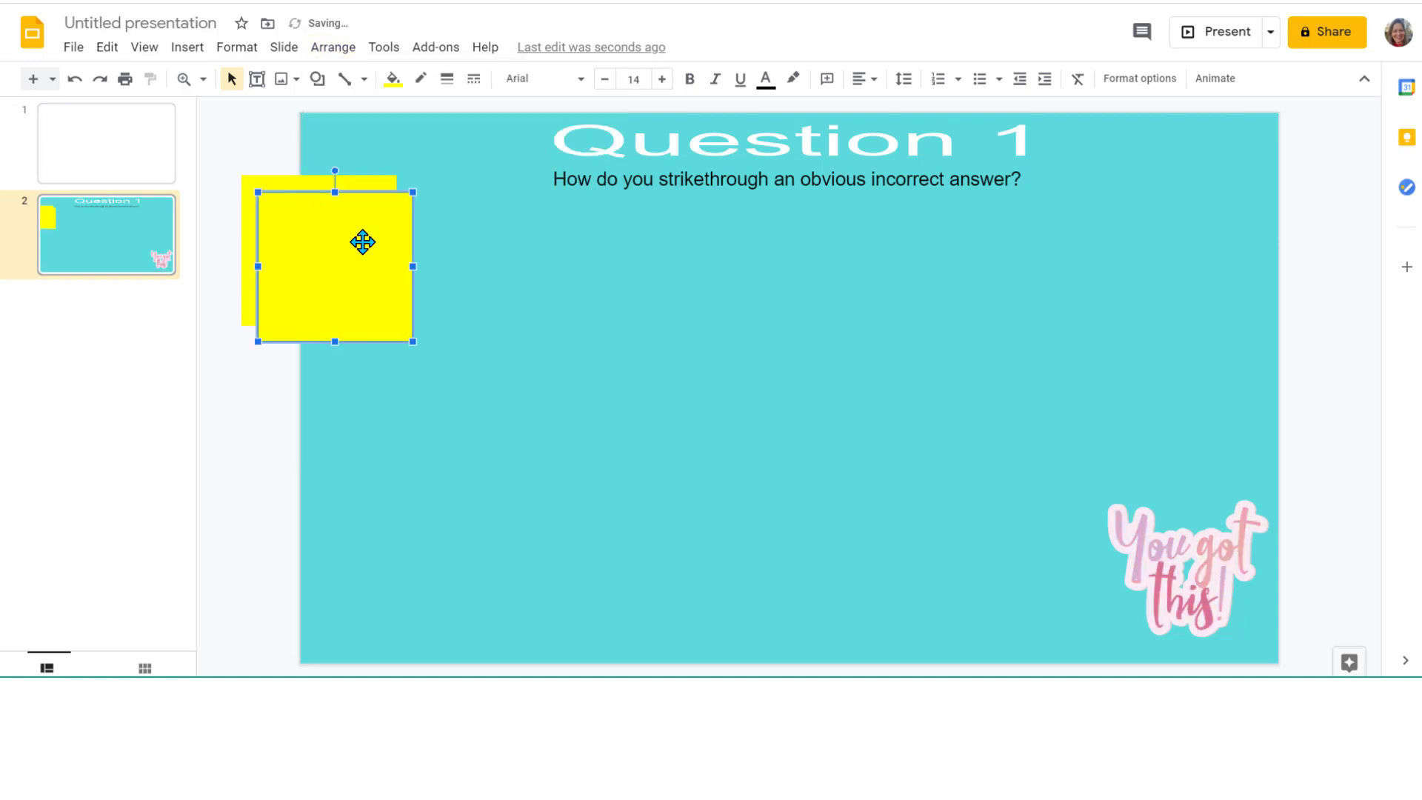
pyautogui.hotkey('ctrl', 'd')
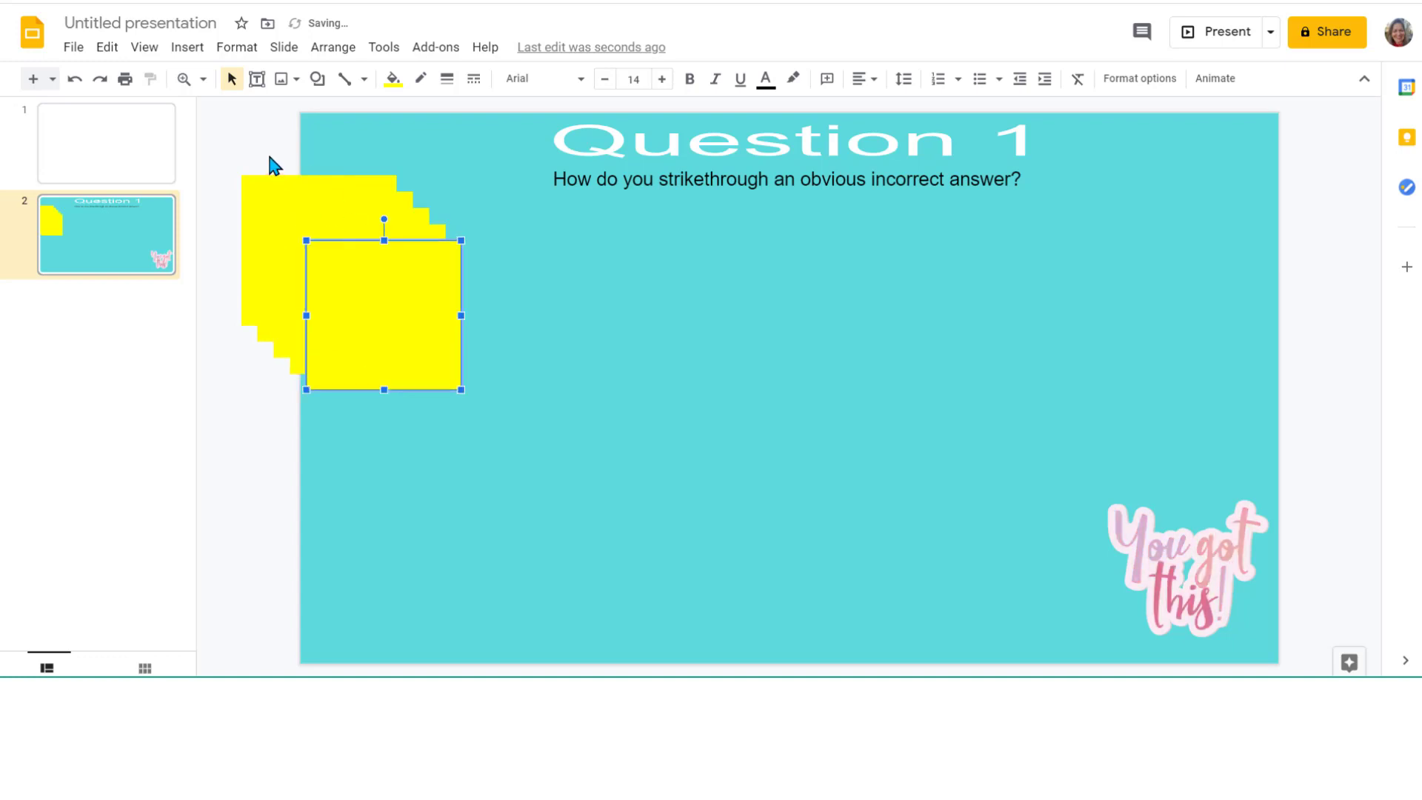
pyautogui.moveTo(269, 155); pyautogui.dragTo(425, 344)
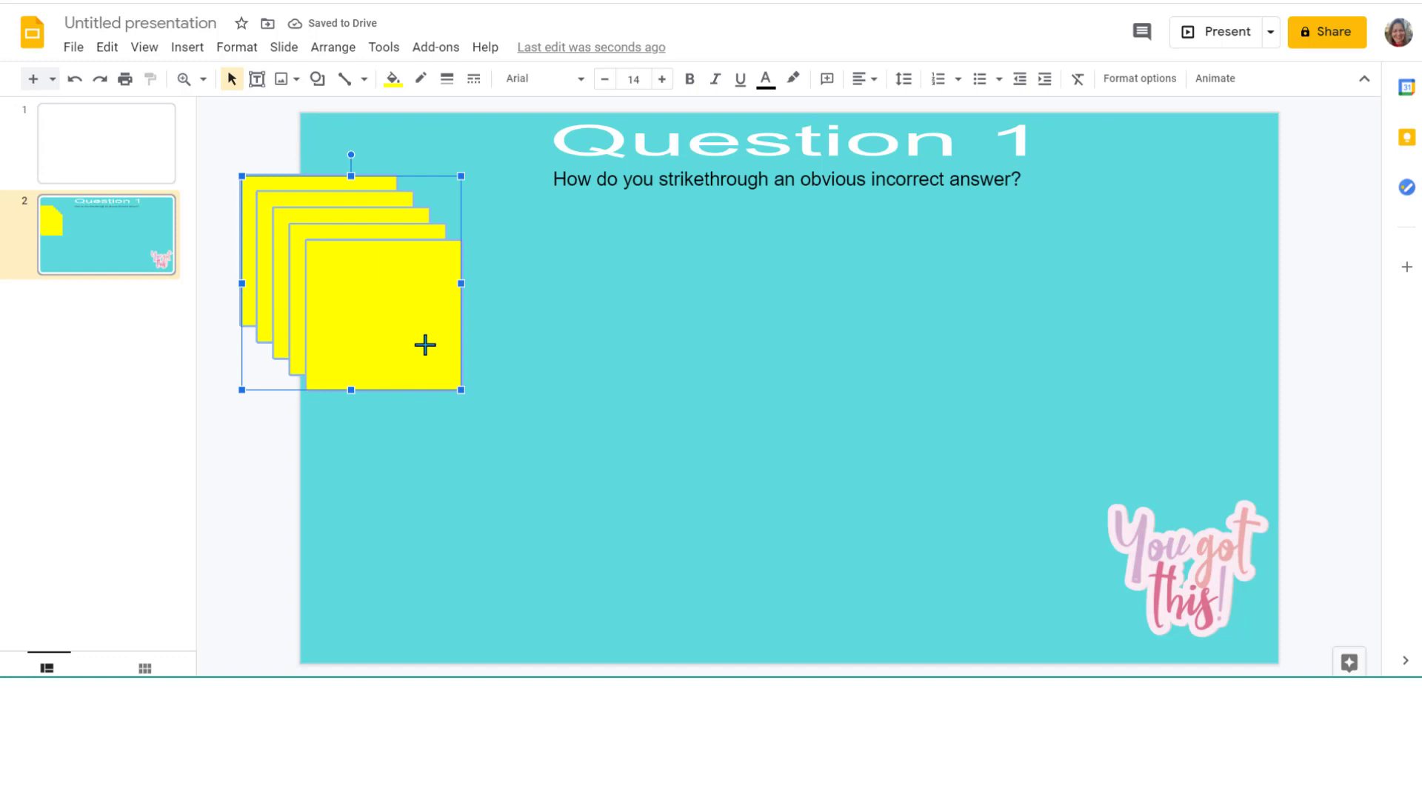
pyautogui.click(318, 50)
pyautogui.moveTo(363, 126)
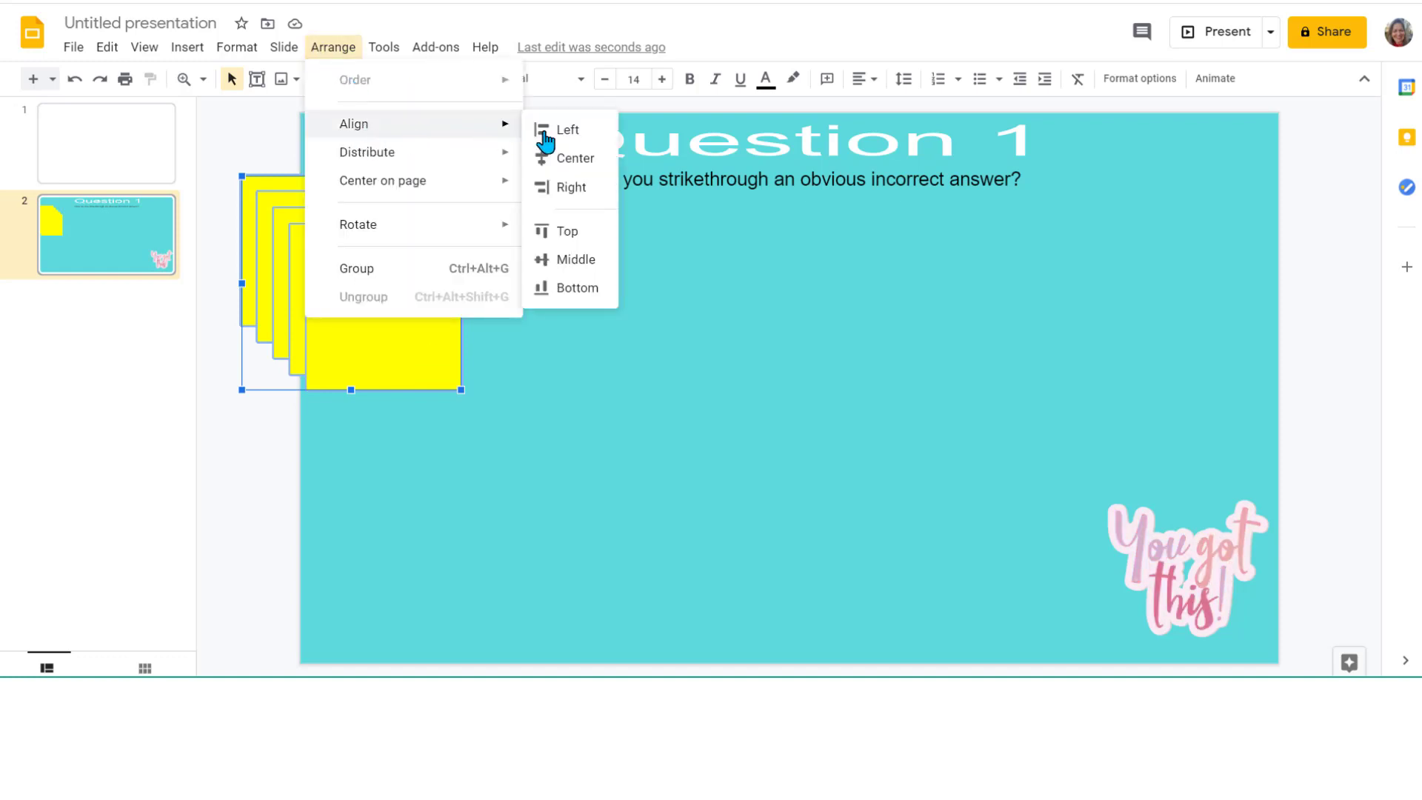
pyautogui.click(564, 128)
pyautogui.click(333, 47)
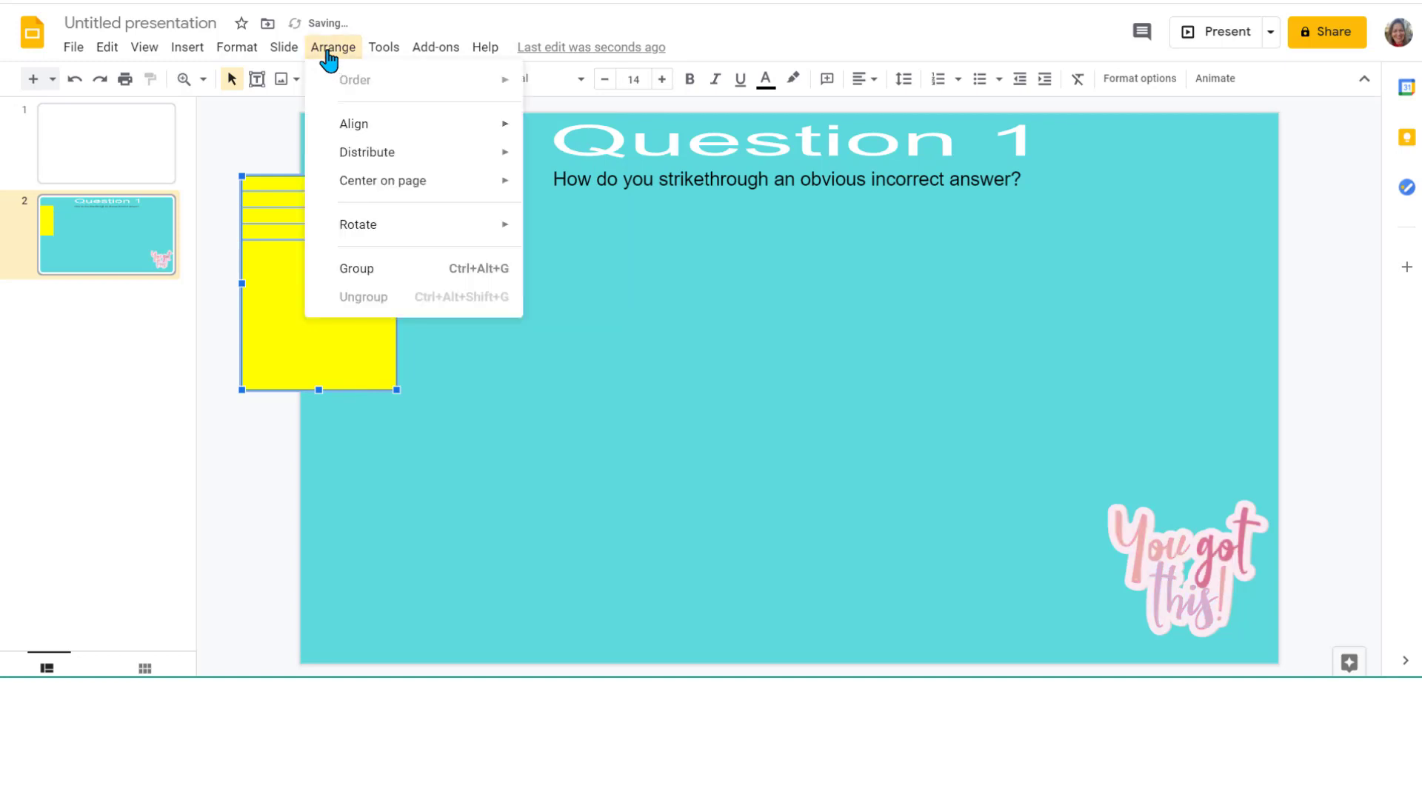
pyautogui.moveTo(359, 128)
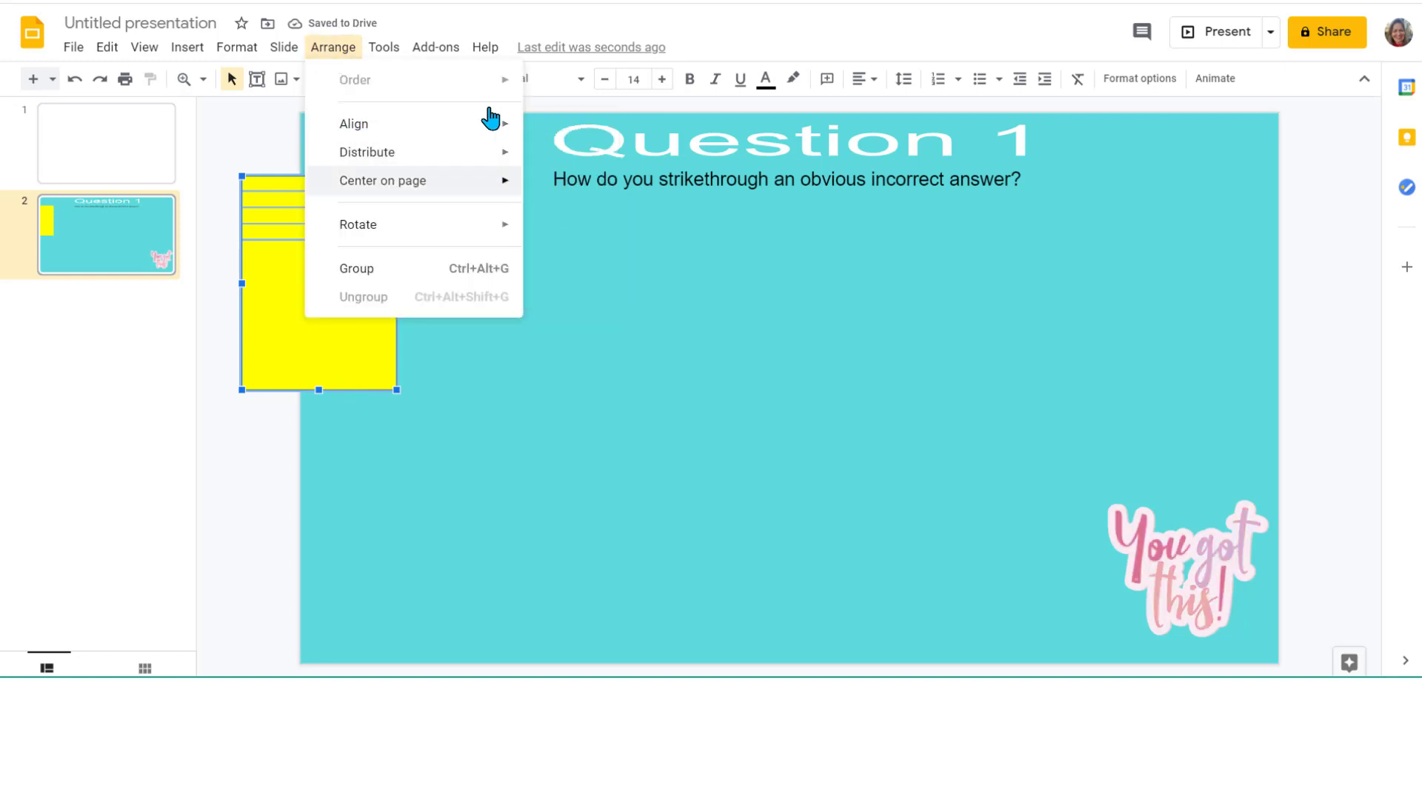
pyautogui.click(554, 231)
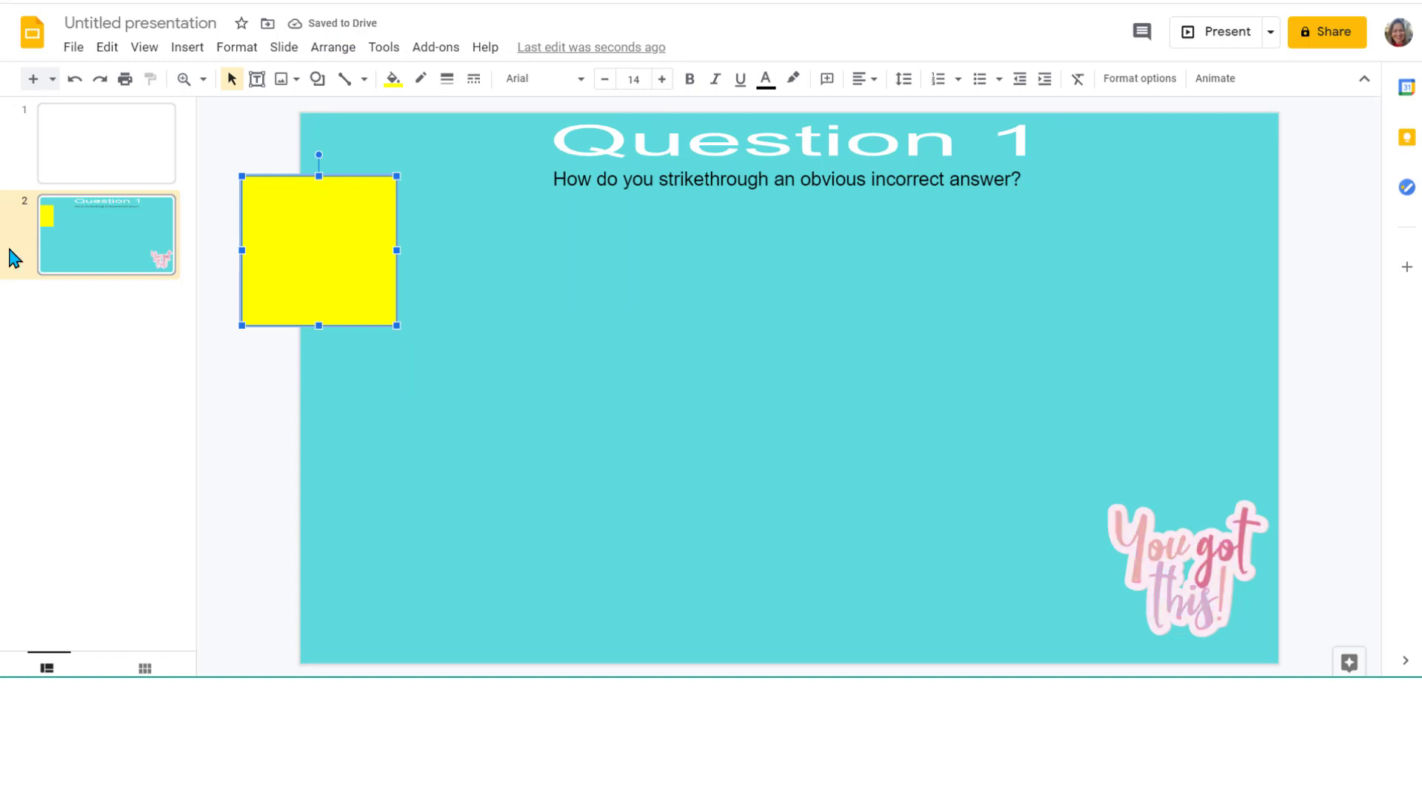
pyautogui.click(418, 234)
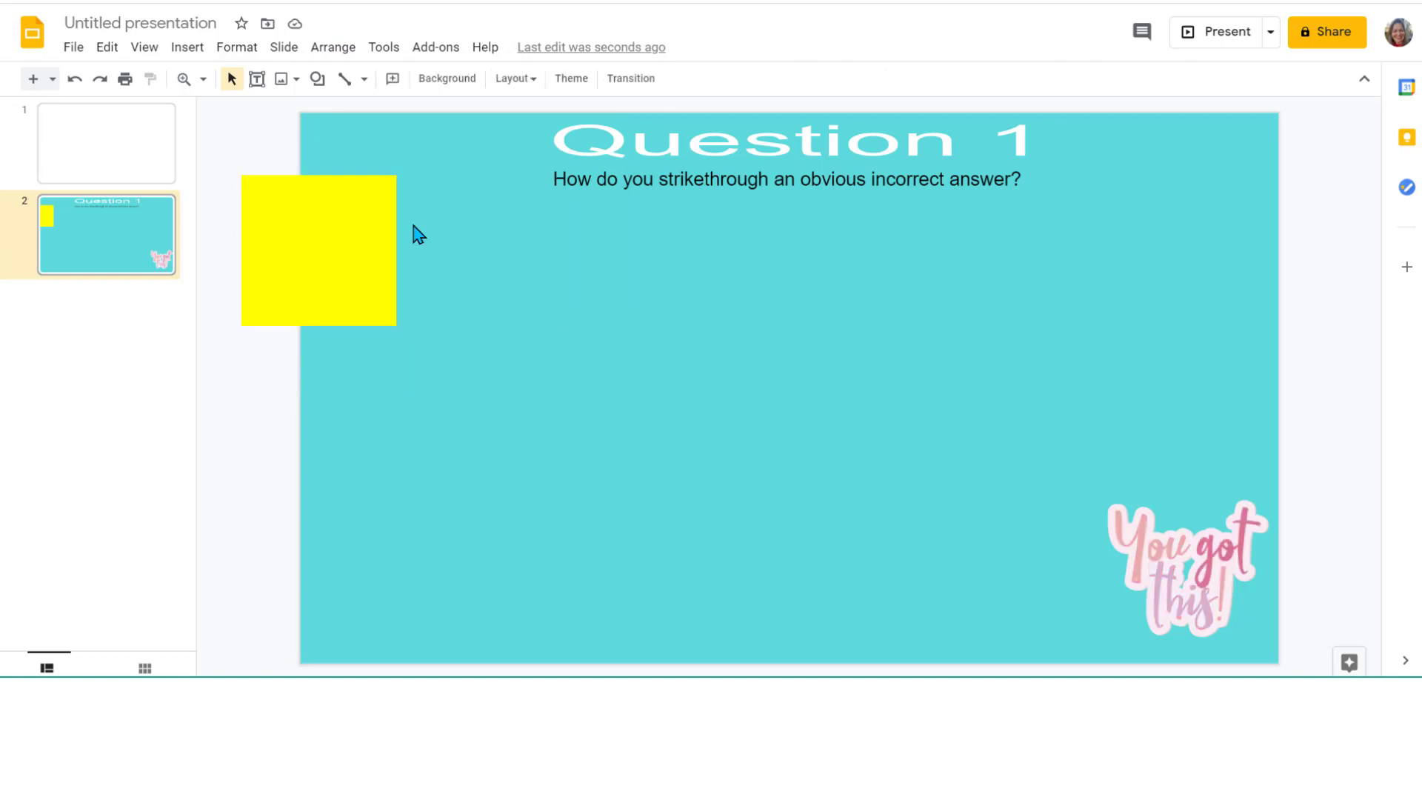
# Open the theme layout editor and duplicate the Question 1 layout
pyautogui.click(145, 49)
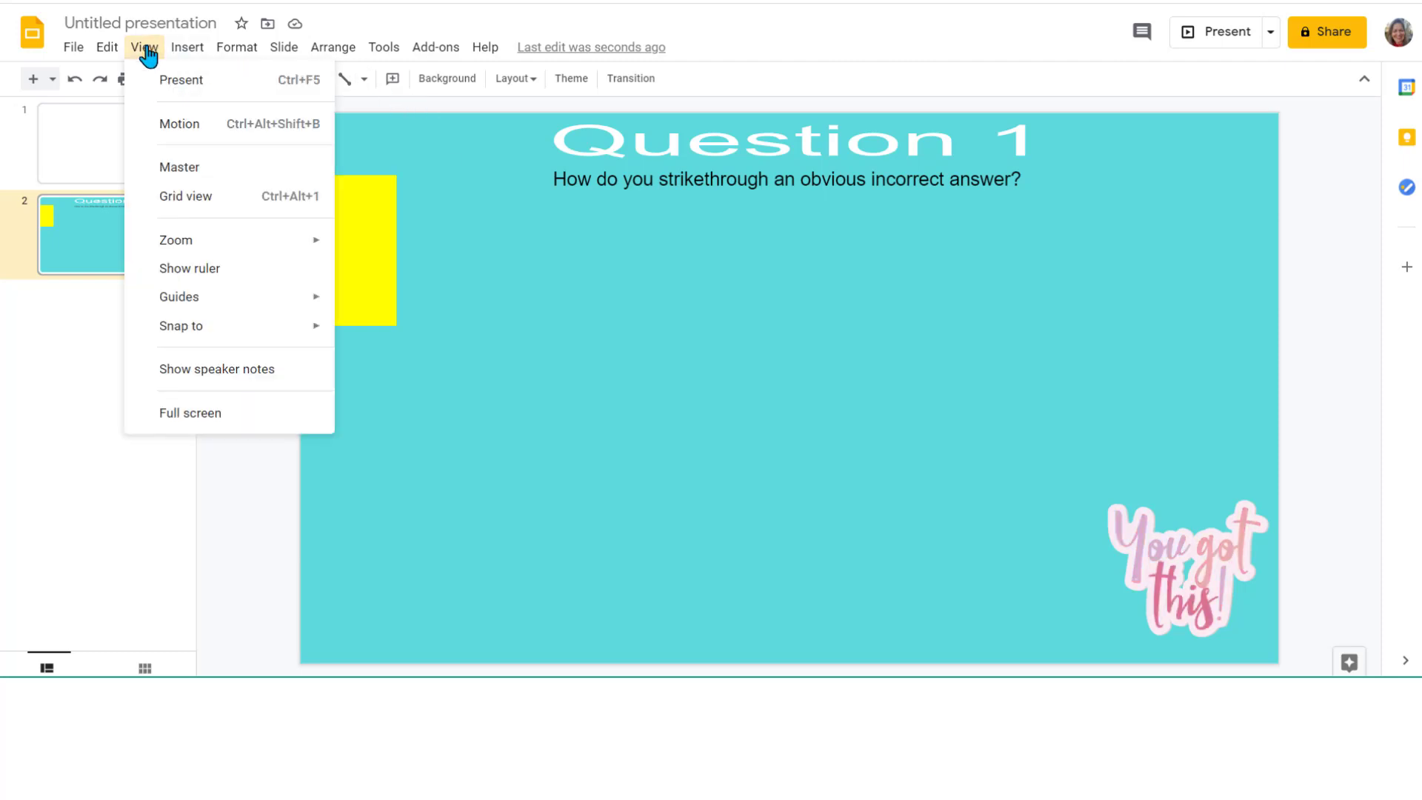
pyautogui.click(177, 169)
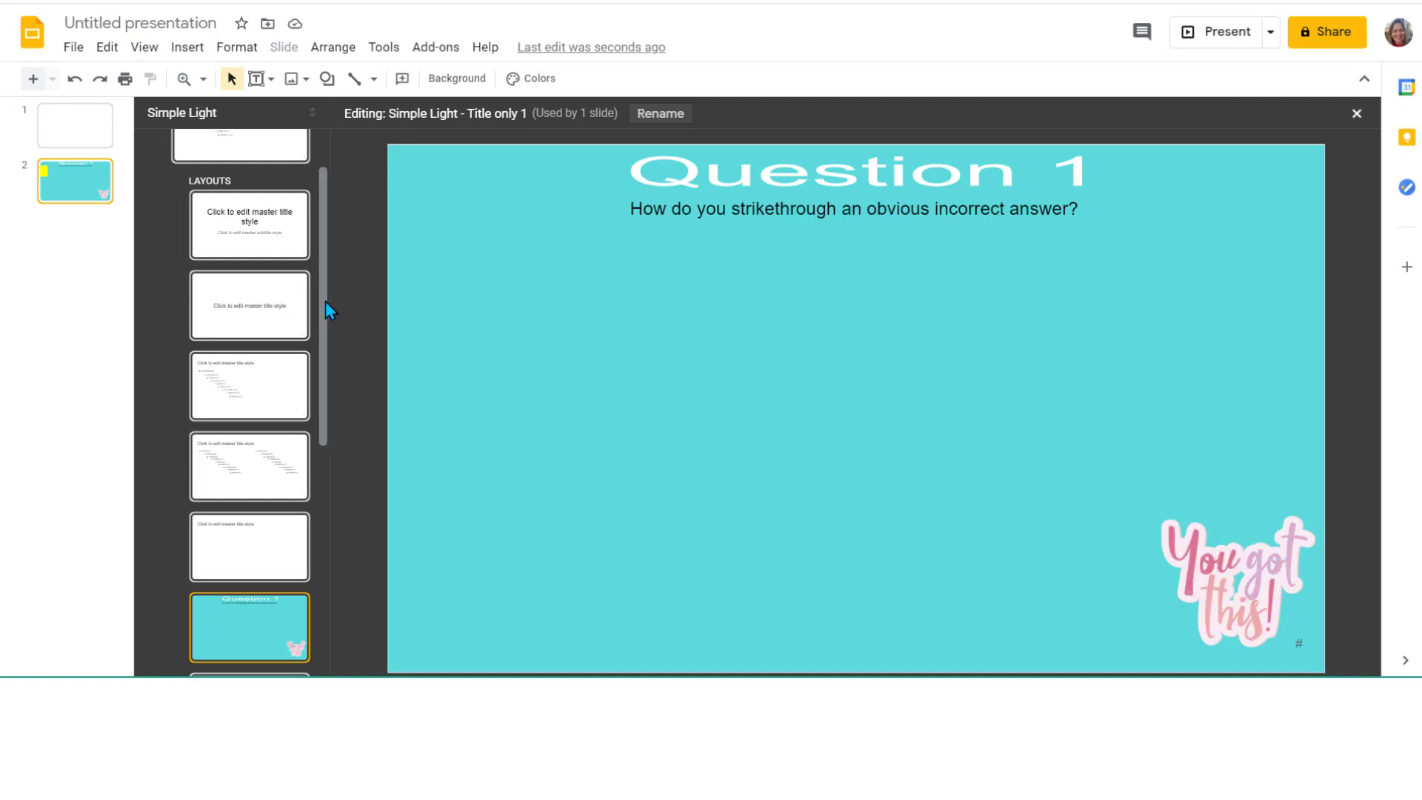
pyautogui.moveTo(326, 301); pyautogui.dragTo(318, 441)
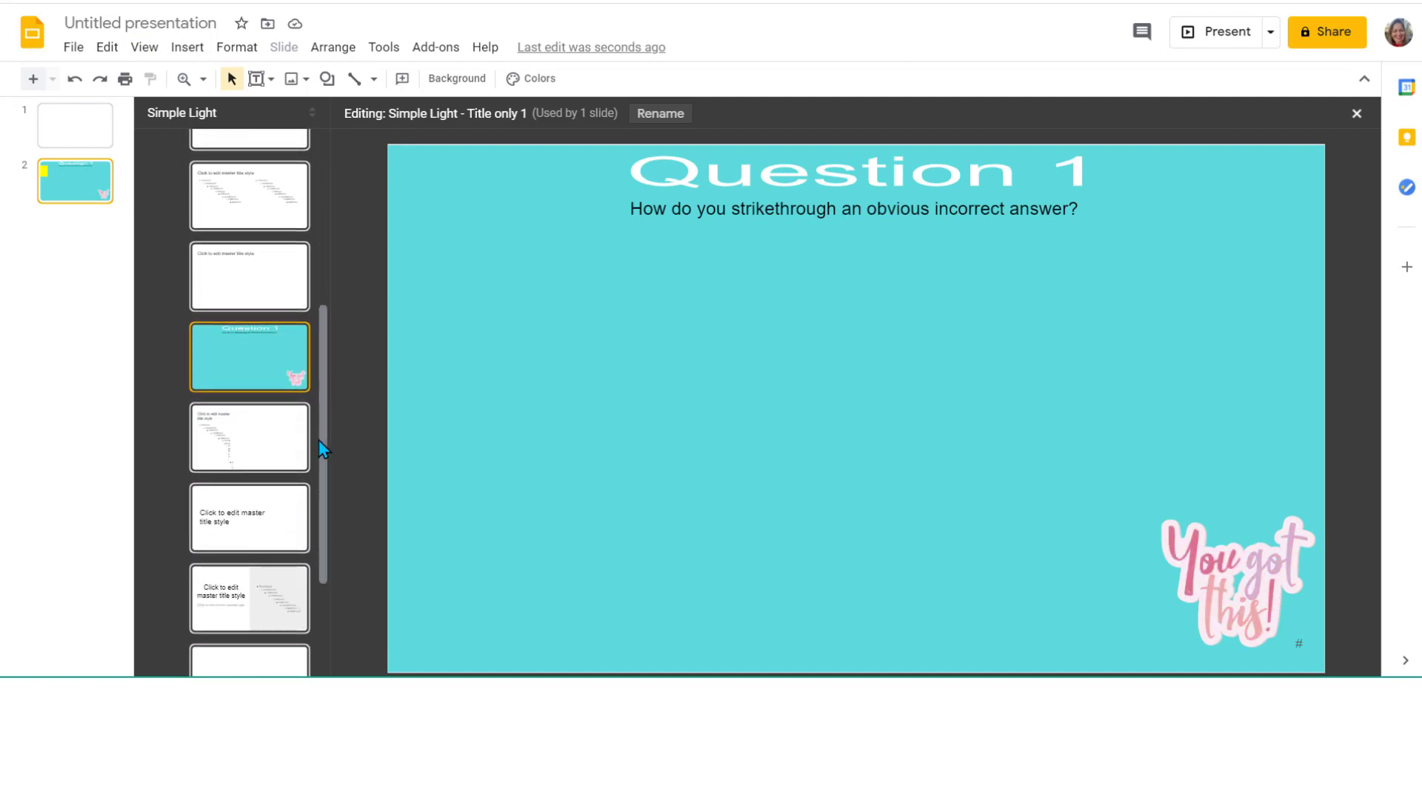
pyautogui.click(259, 359)
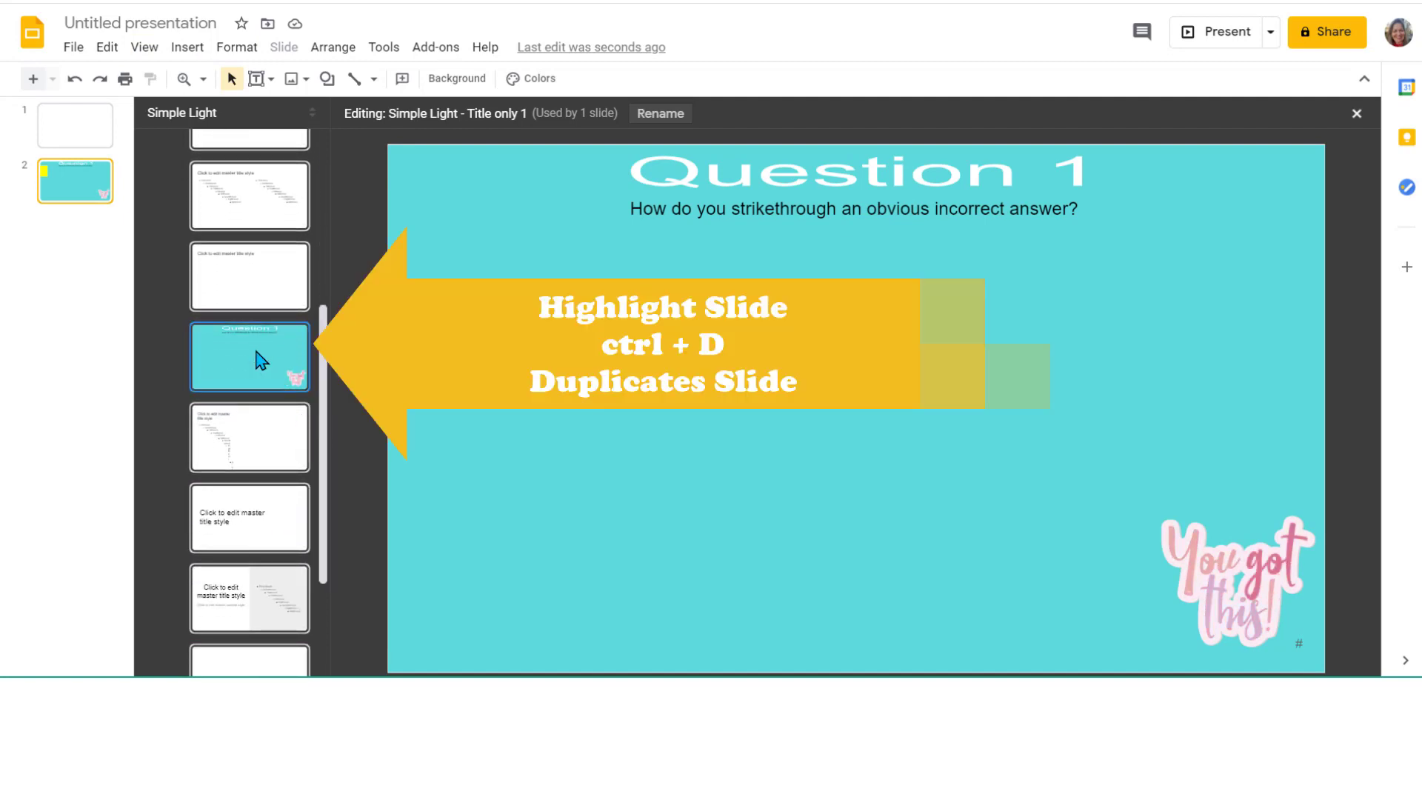
pyautogui.hotkey('ctrl', 'd')
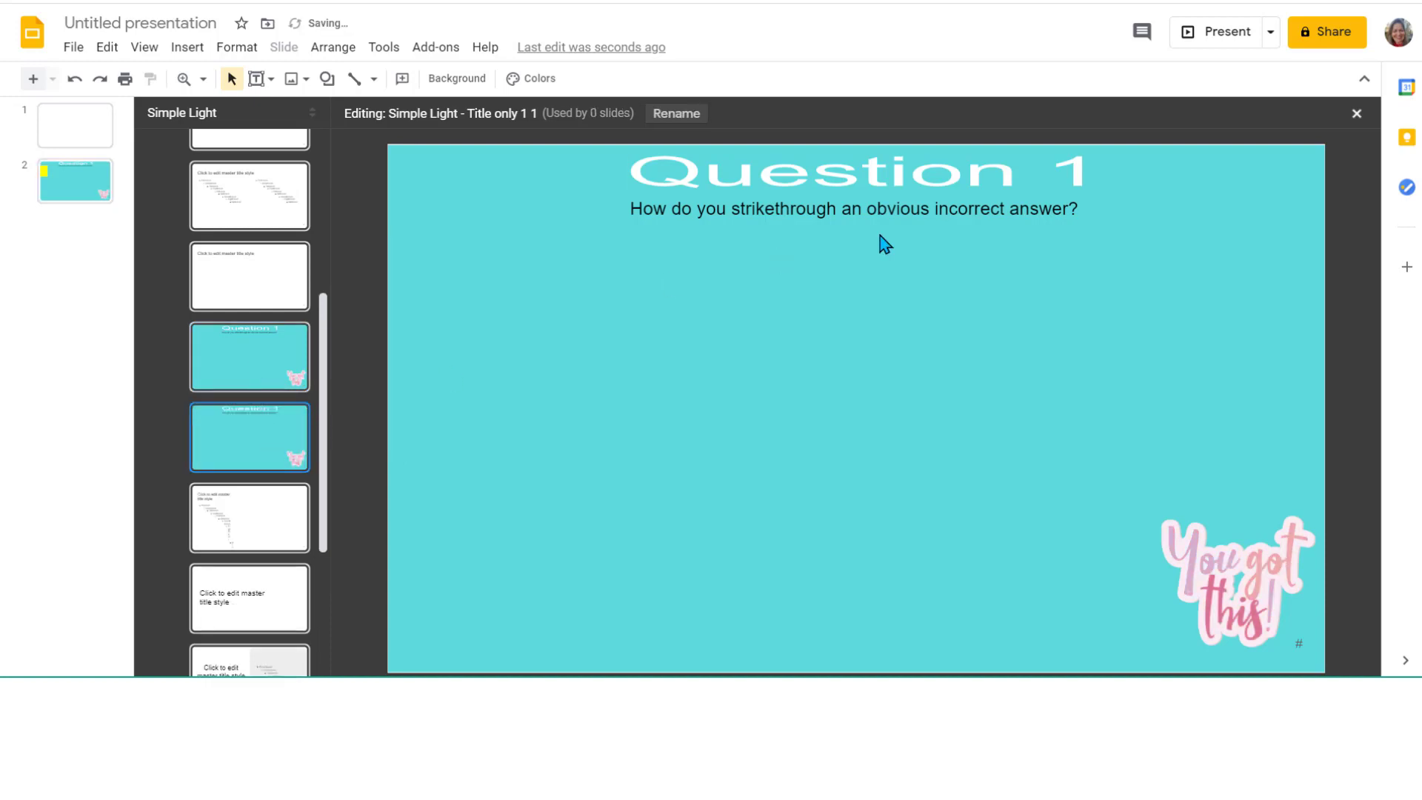
# Retitle the copy 'Question 2' with the question 'How do you undo a strikethrough?'
pyautogui.click(1069, 176)
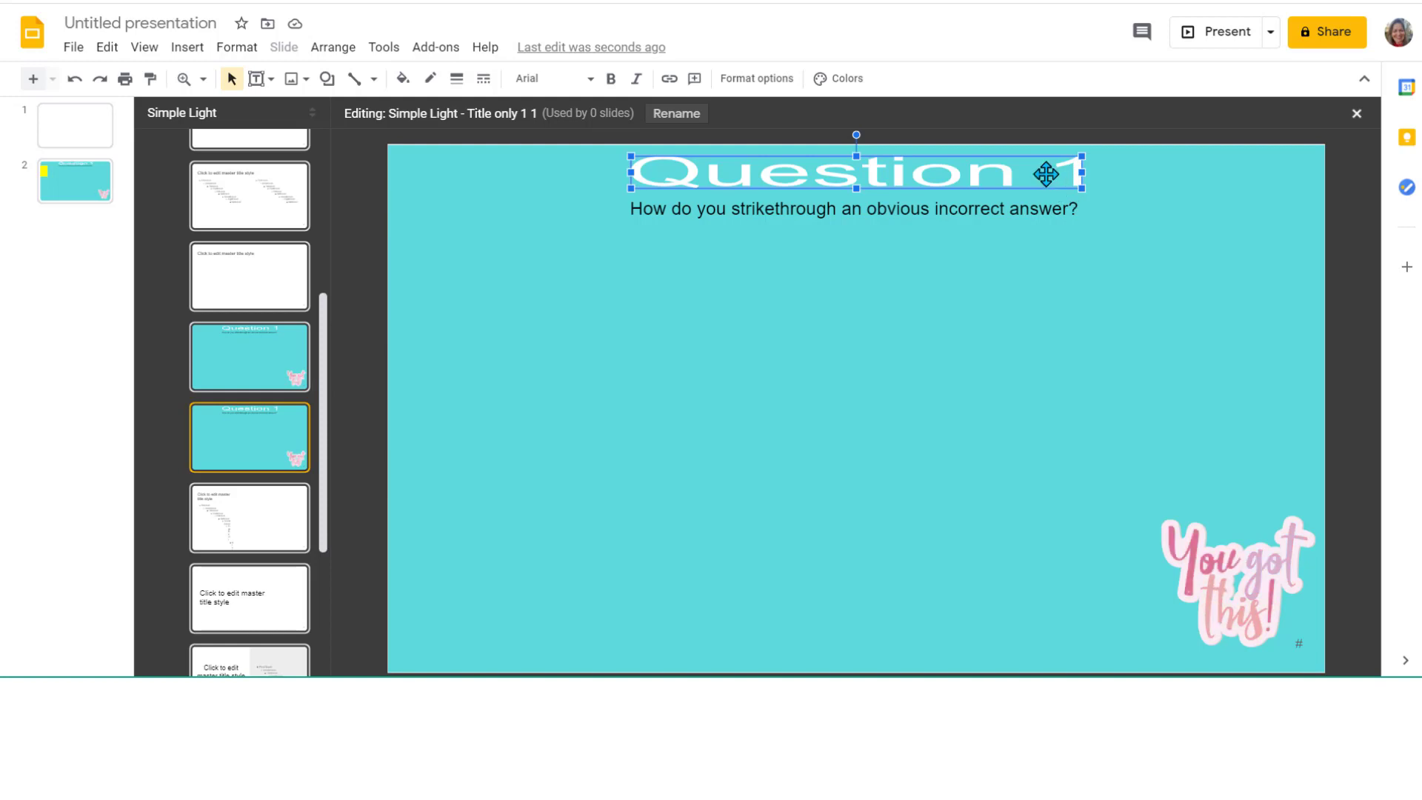
pyautogui.doubleClick(1046, 174)
pyautogui.click(740, 229)
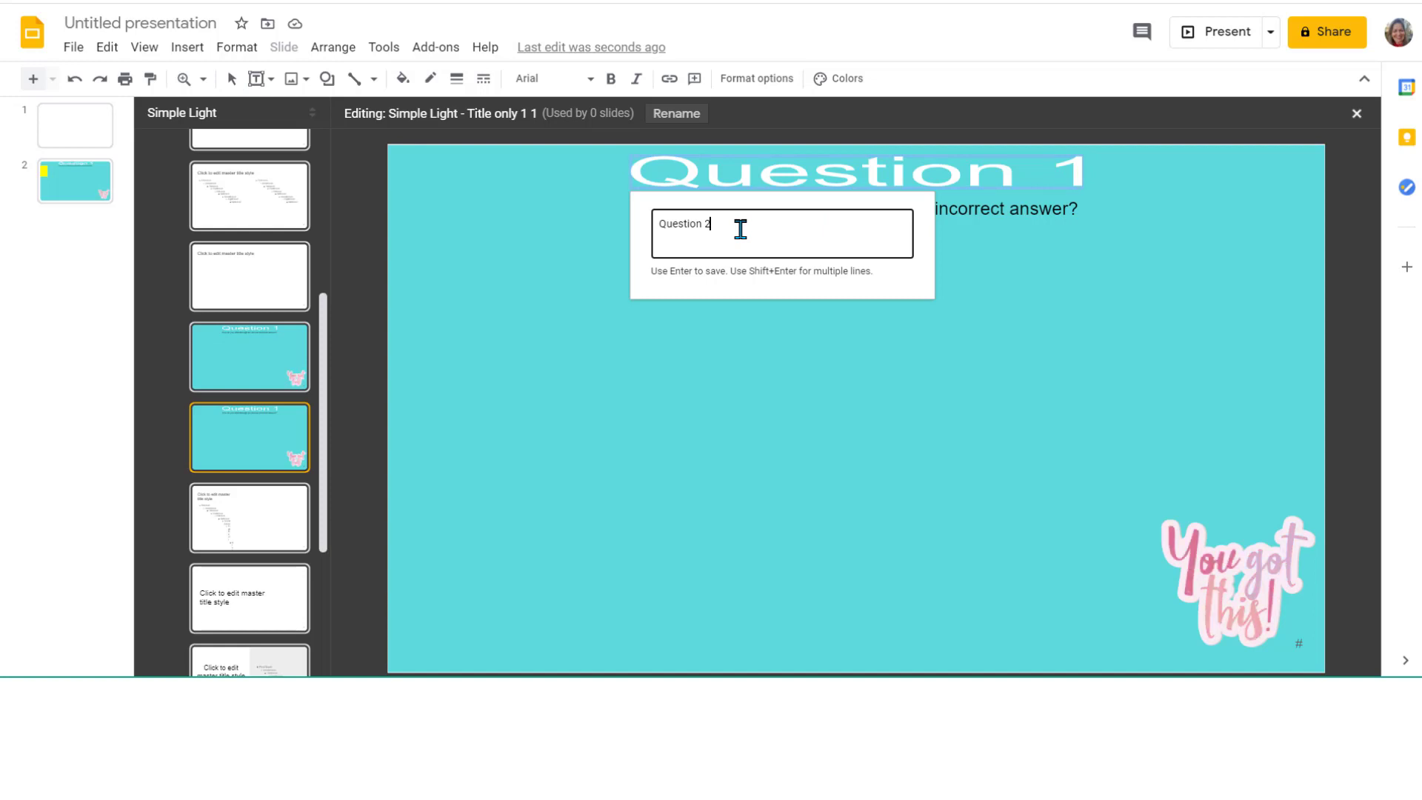
pyautogui.write('2')
pyautogui.press('Return')
pyautogui.click(660, 217)
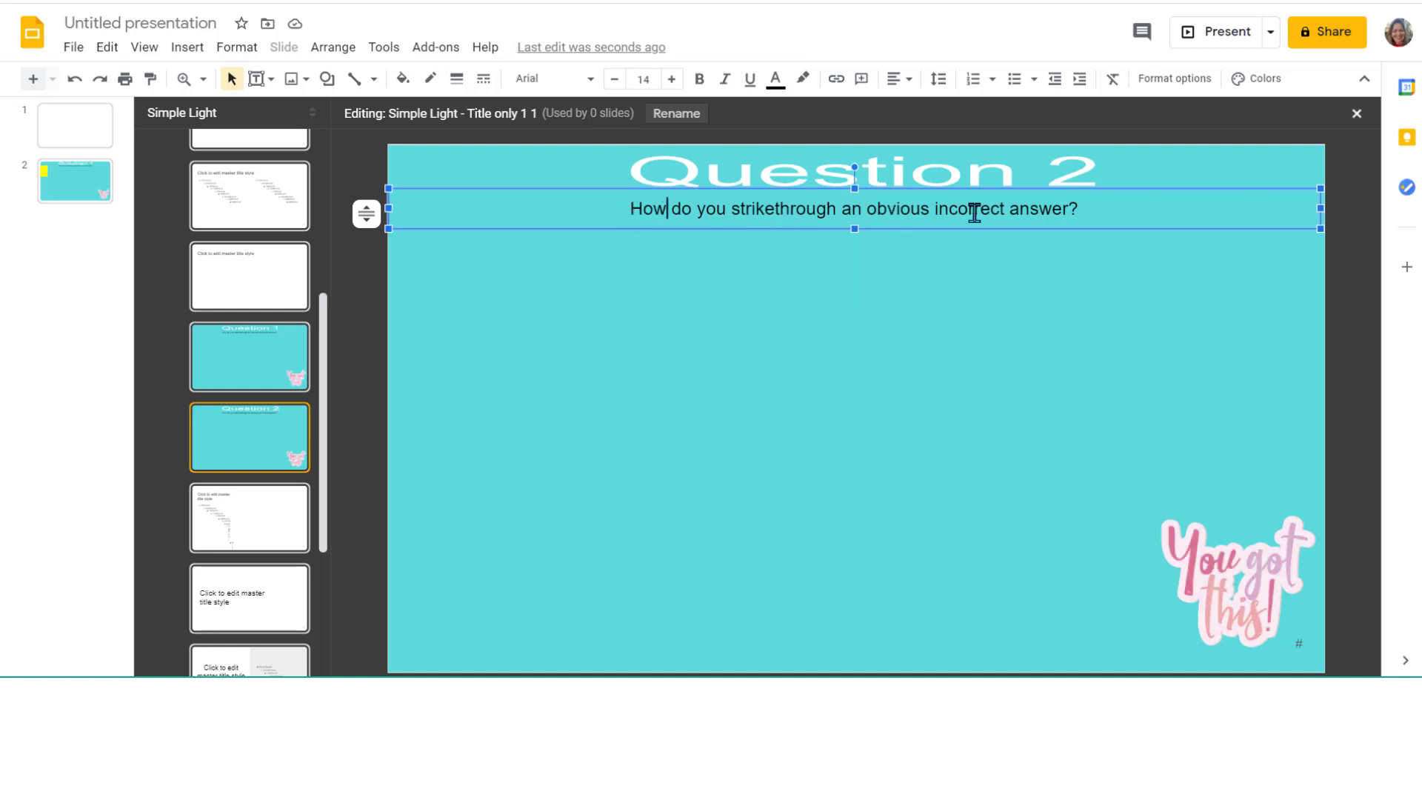
pyautogui.hotkey('ctrl', 'a')
pyautogui.write('How do you undo a strikethrough?')
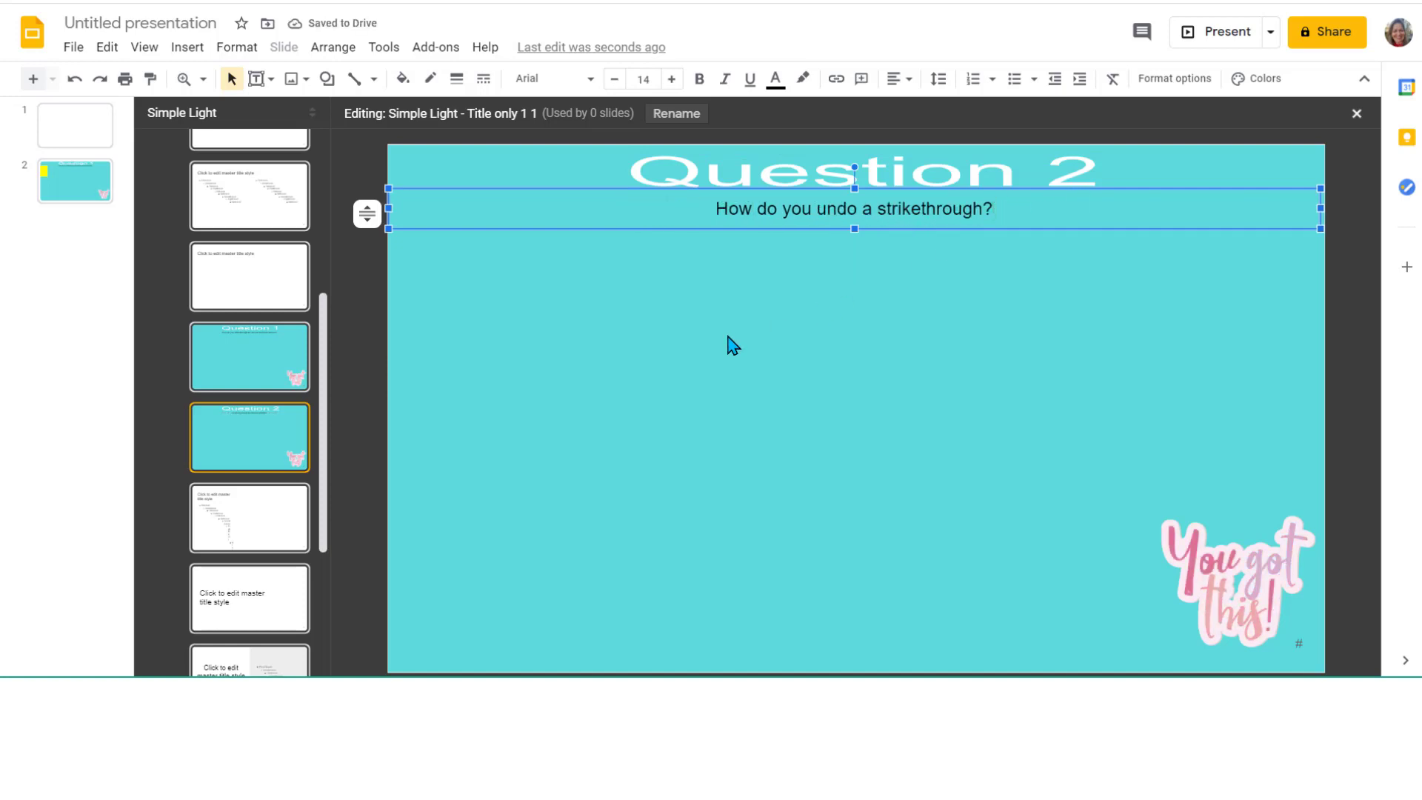
# Give the Question 2 layout a pink background
pyautogui.click(735, 342)
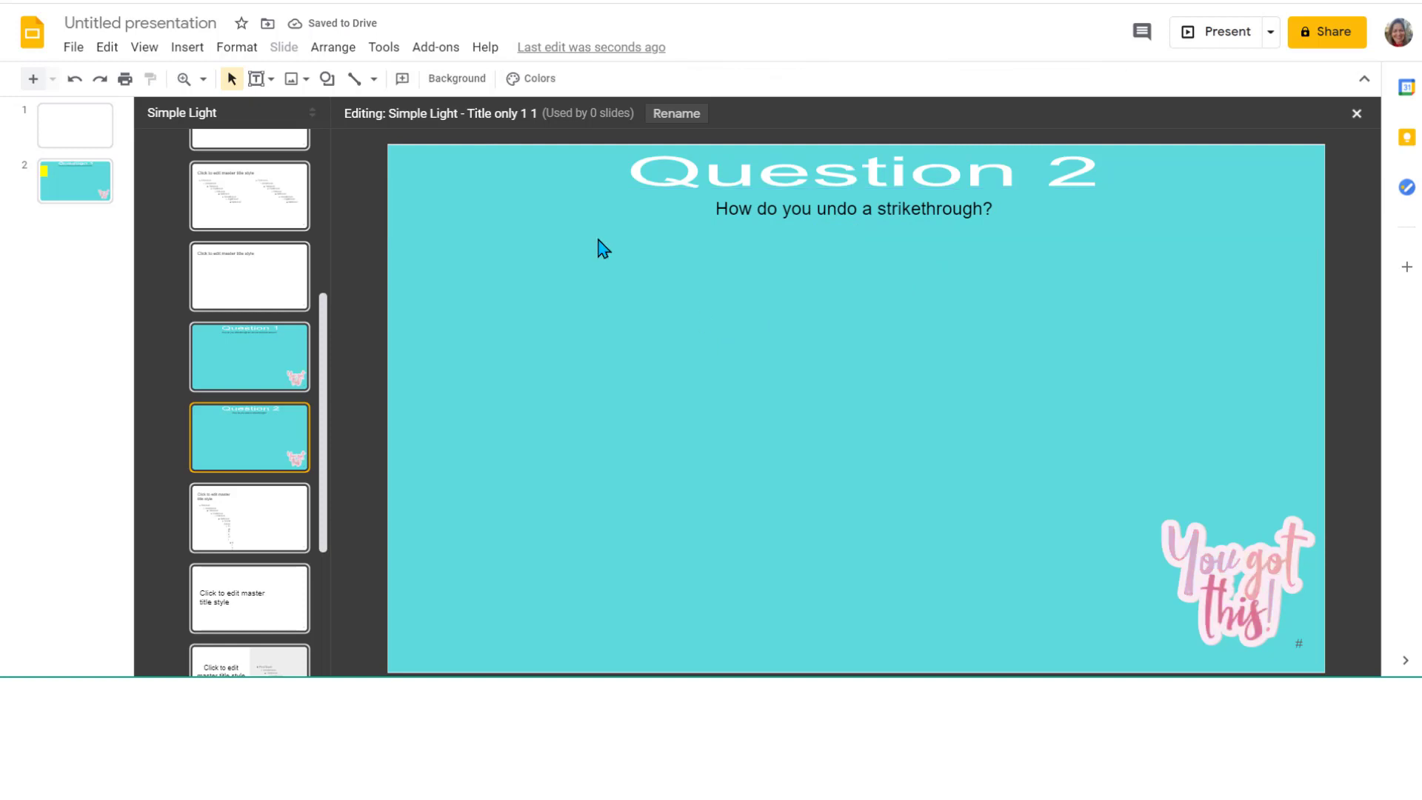
pyautogui.click(457, 77)
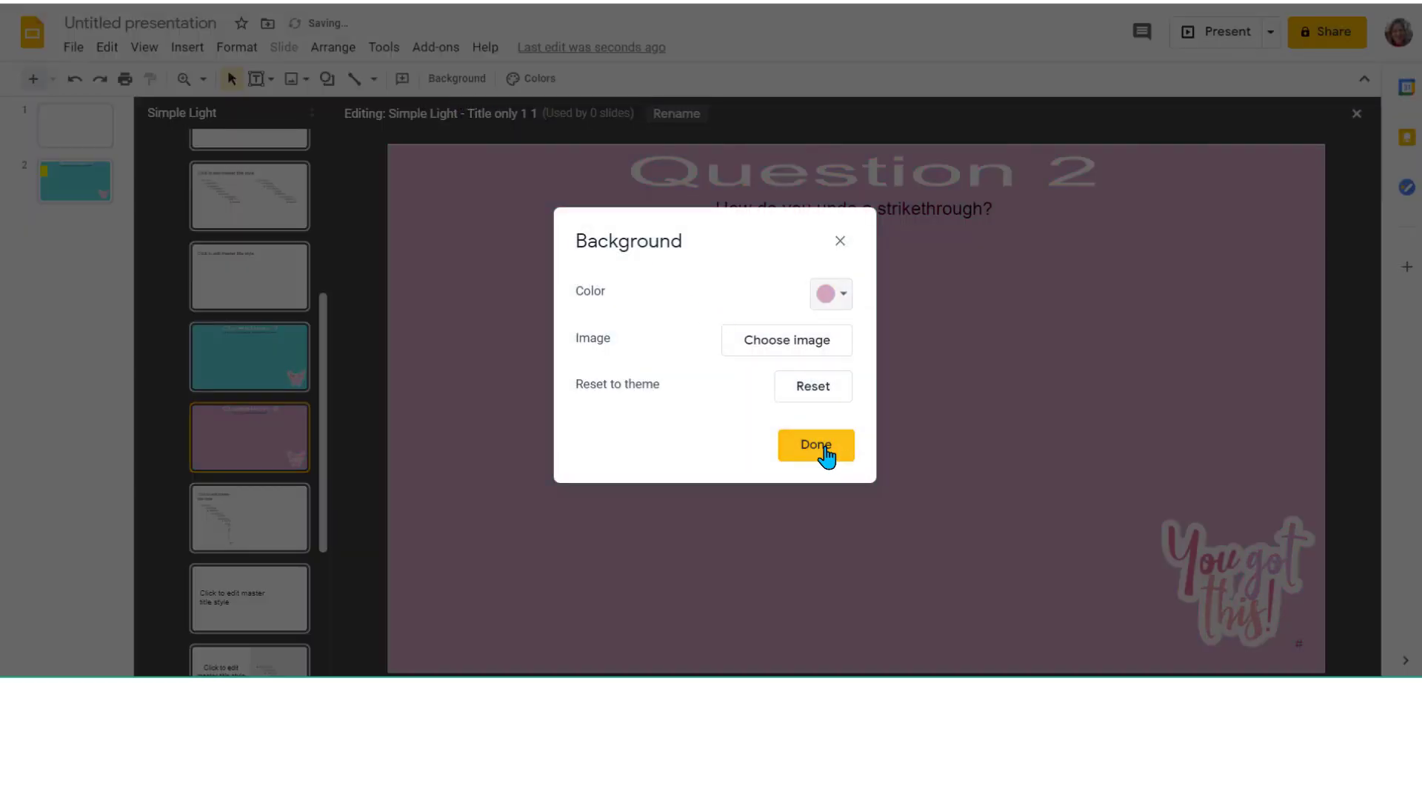
pyautogui.click(817, 444)
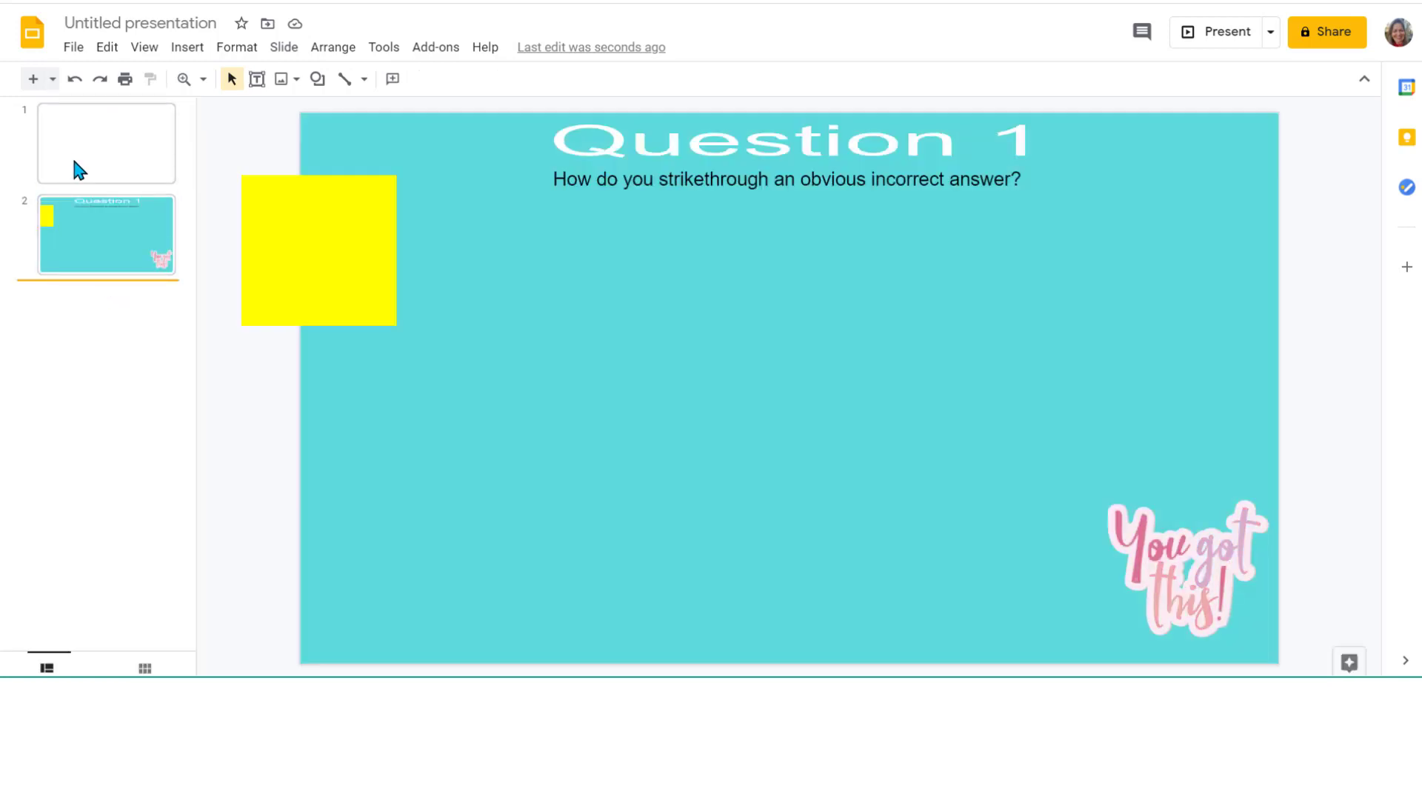
# Delete the blank first slide and add a slide with the pink 'Title only 1 1' layout
pyautogui.click(78, 147)
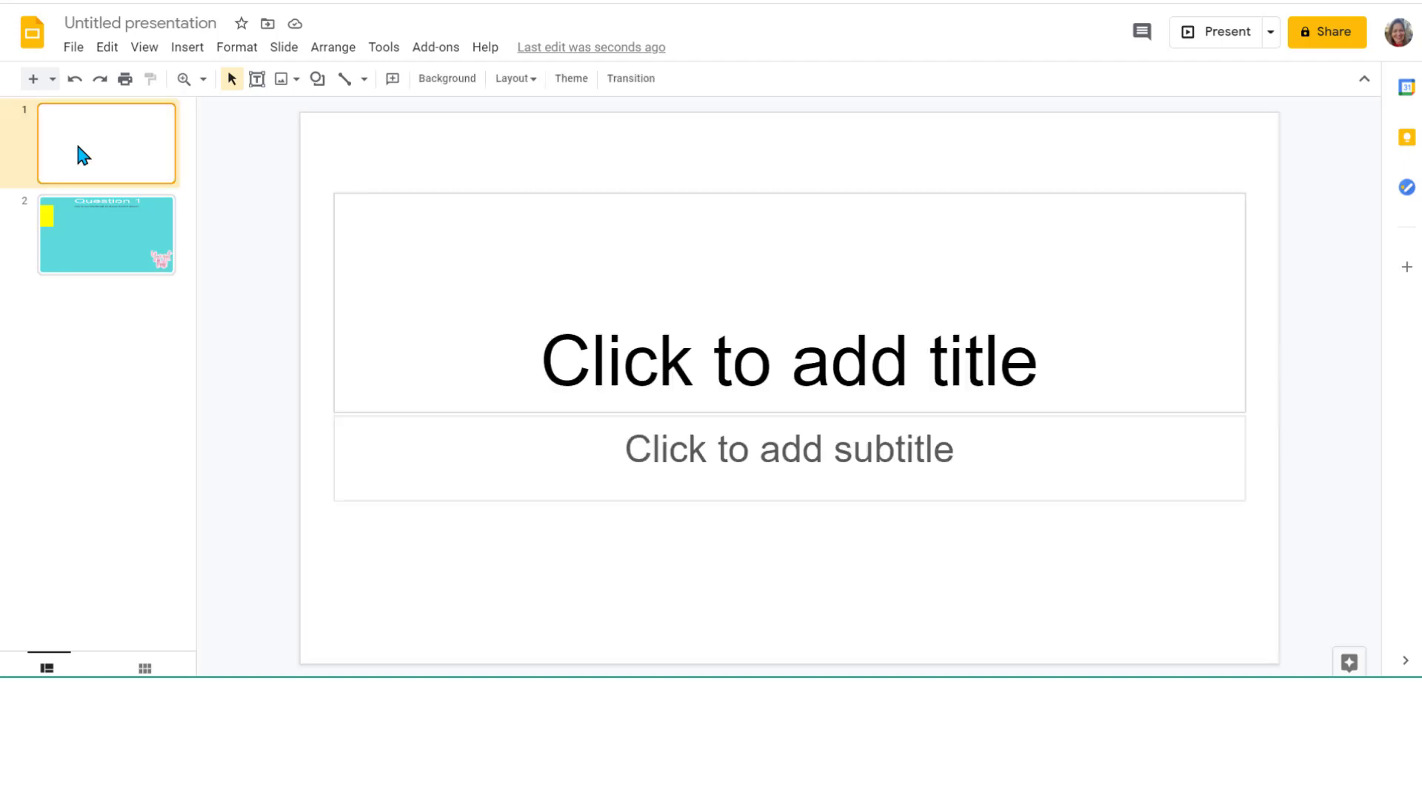
pyautogui.press('Delete')
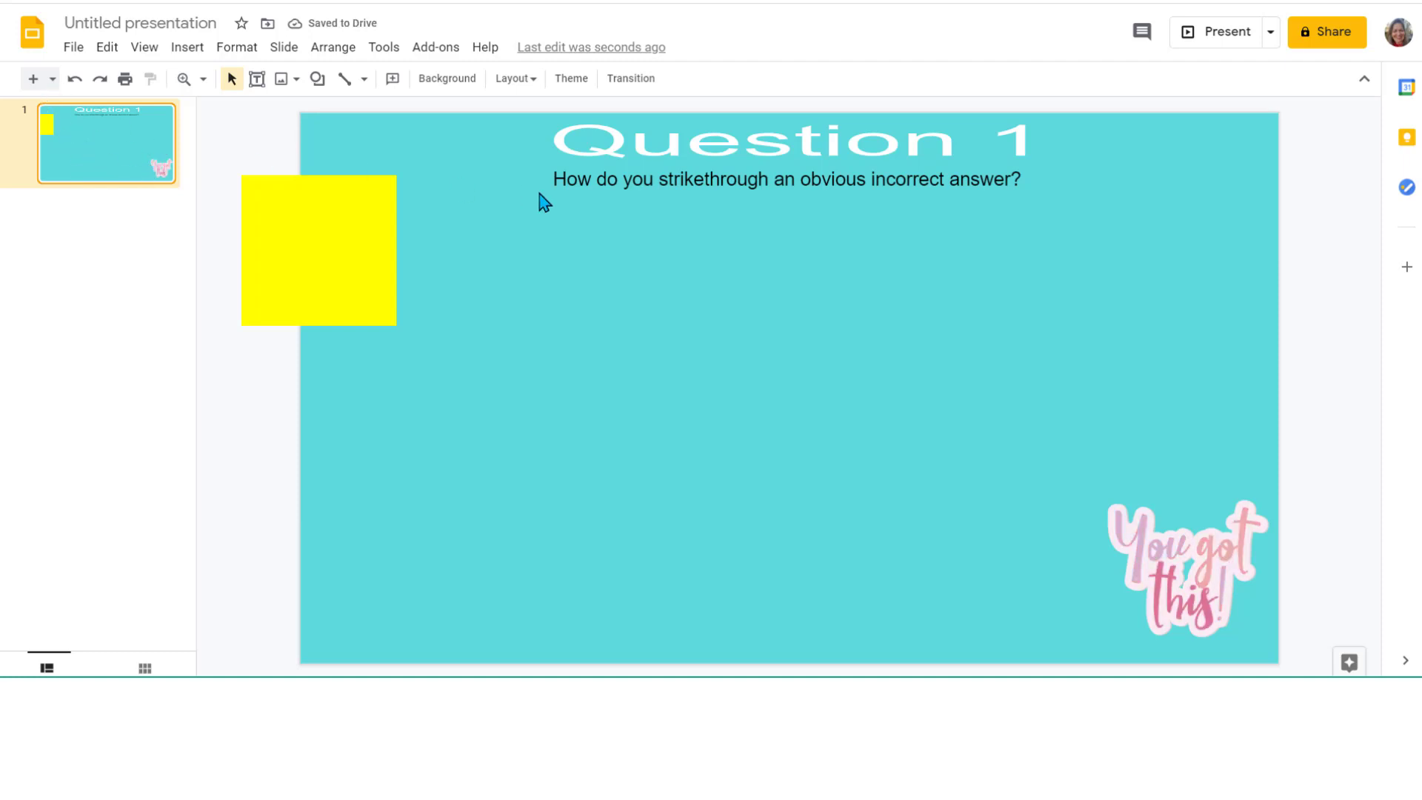
pyautogui.click(53, 79)
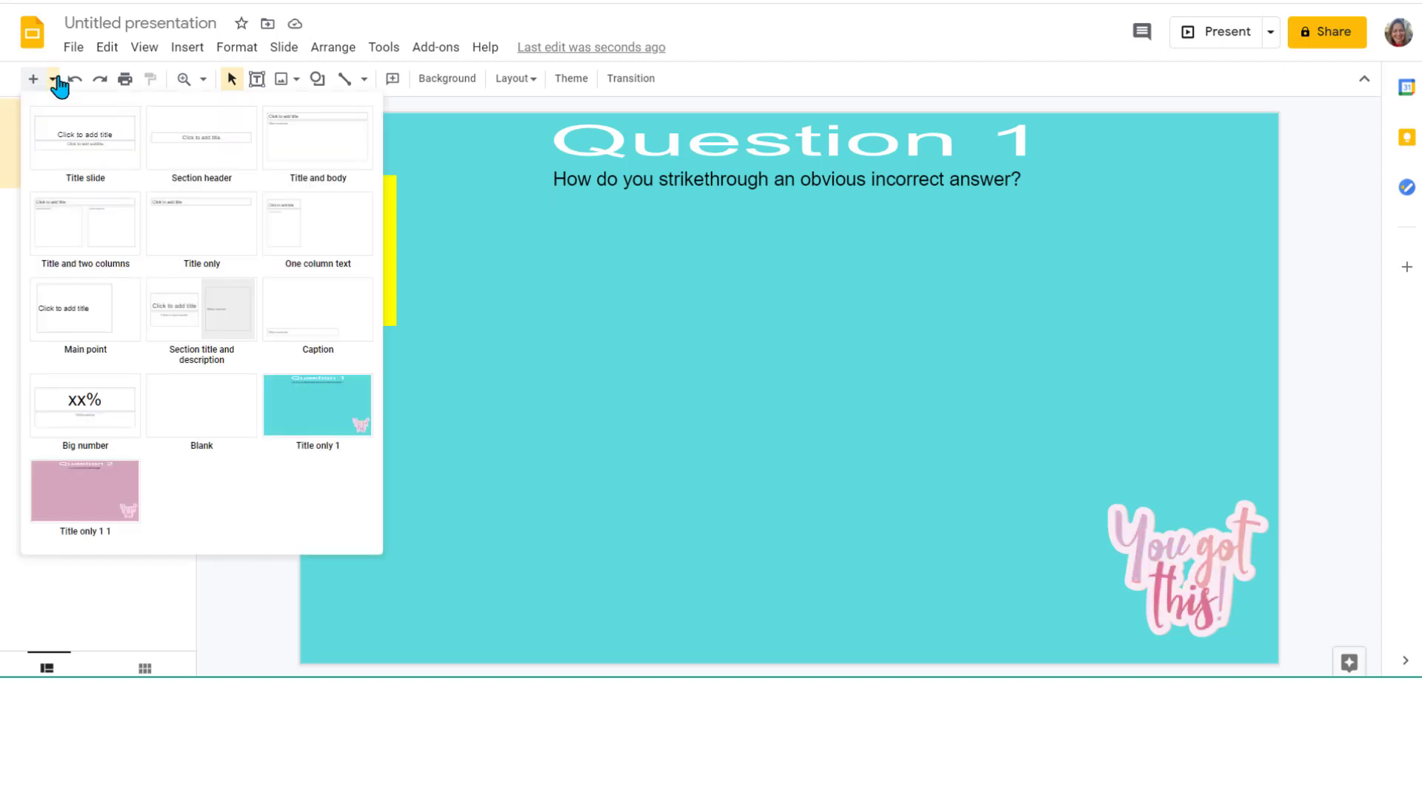
pyautogui.click(84, 491)
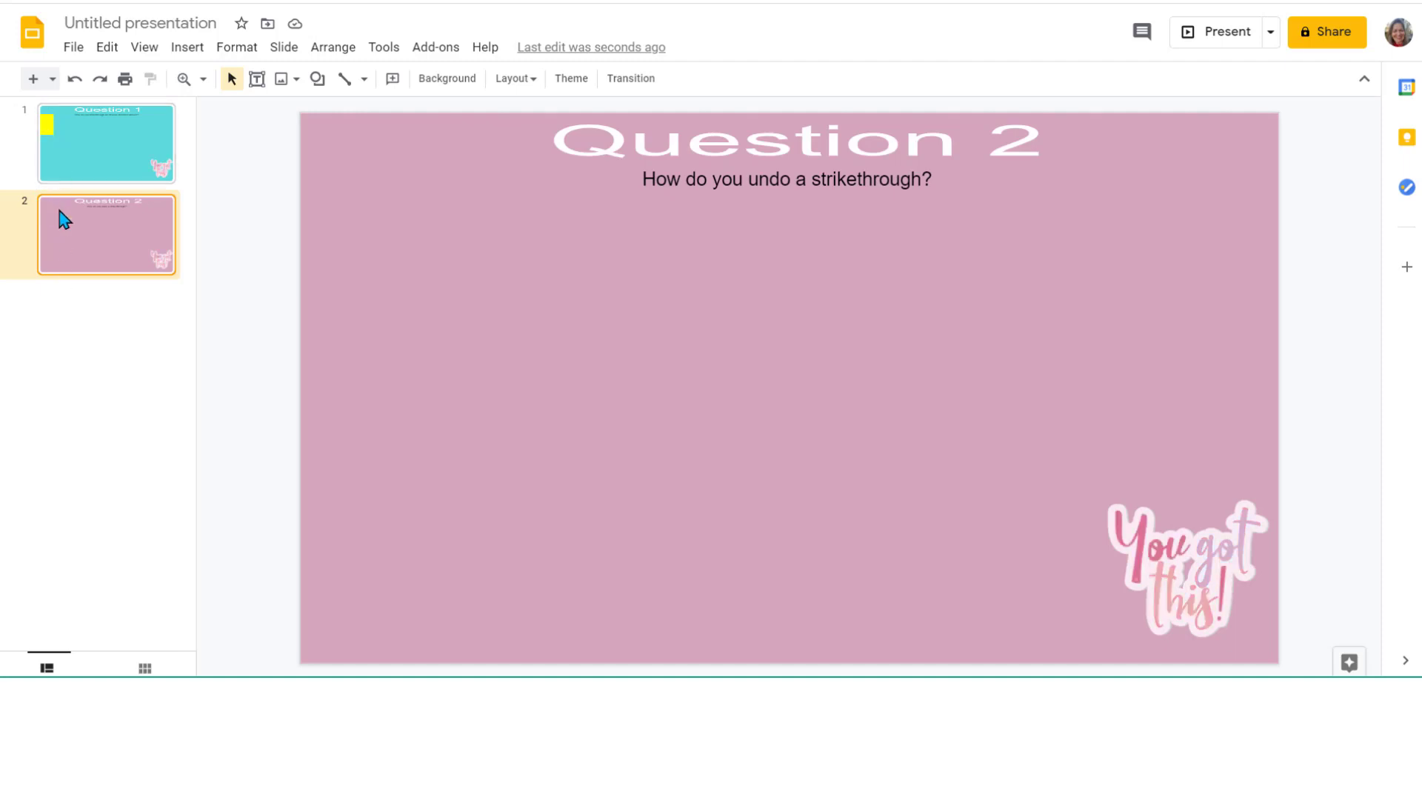
# Copy the yellow post-it square from Question 1 onto the Question 2 slide
pyautogui.click(94, 133)
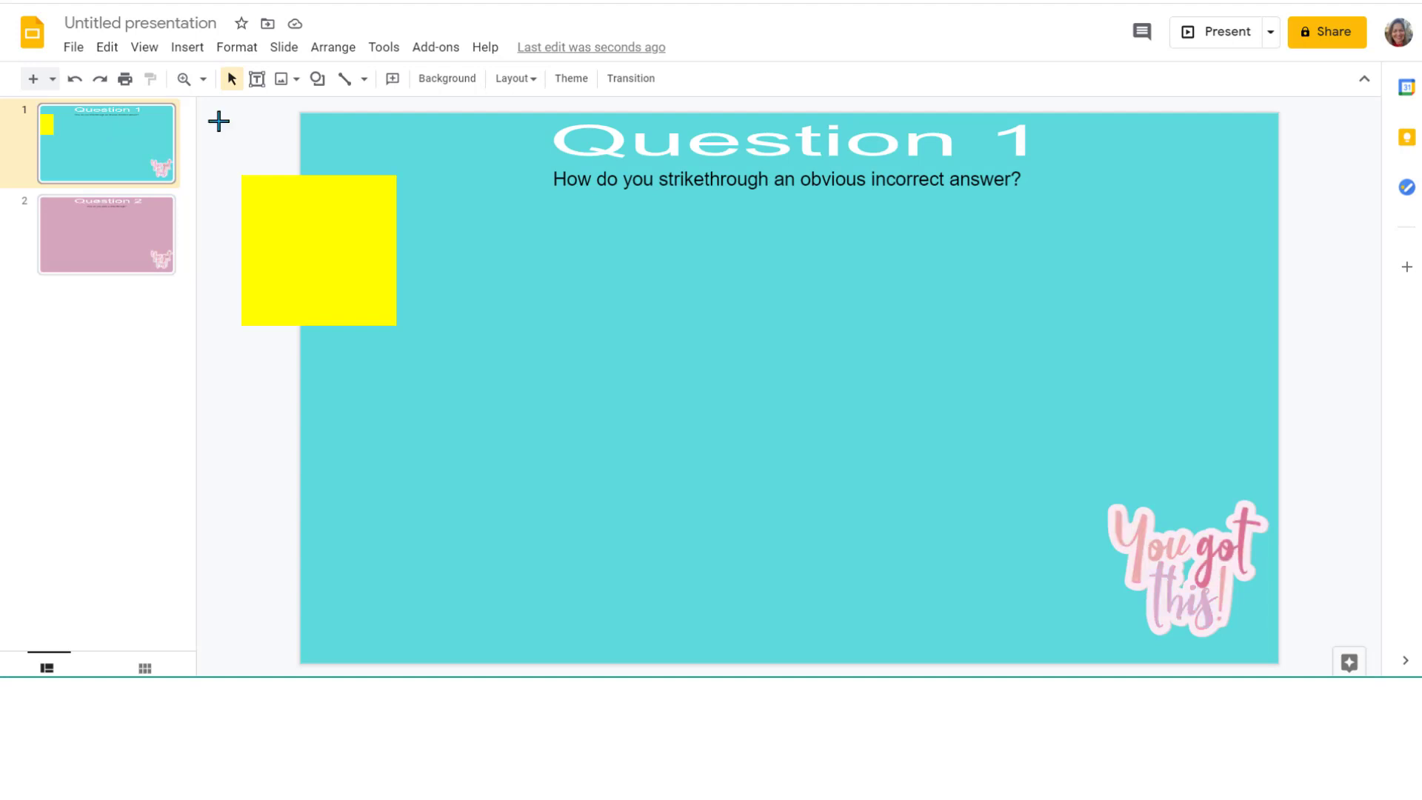
pyautogui.moveTo(220, 122); pyautogui.dragTo(345, 333)
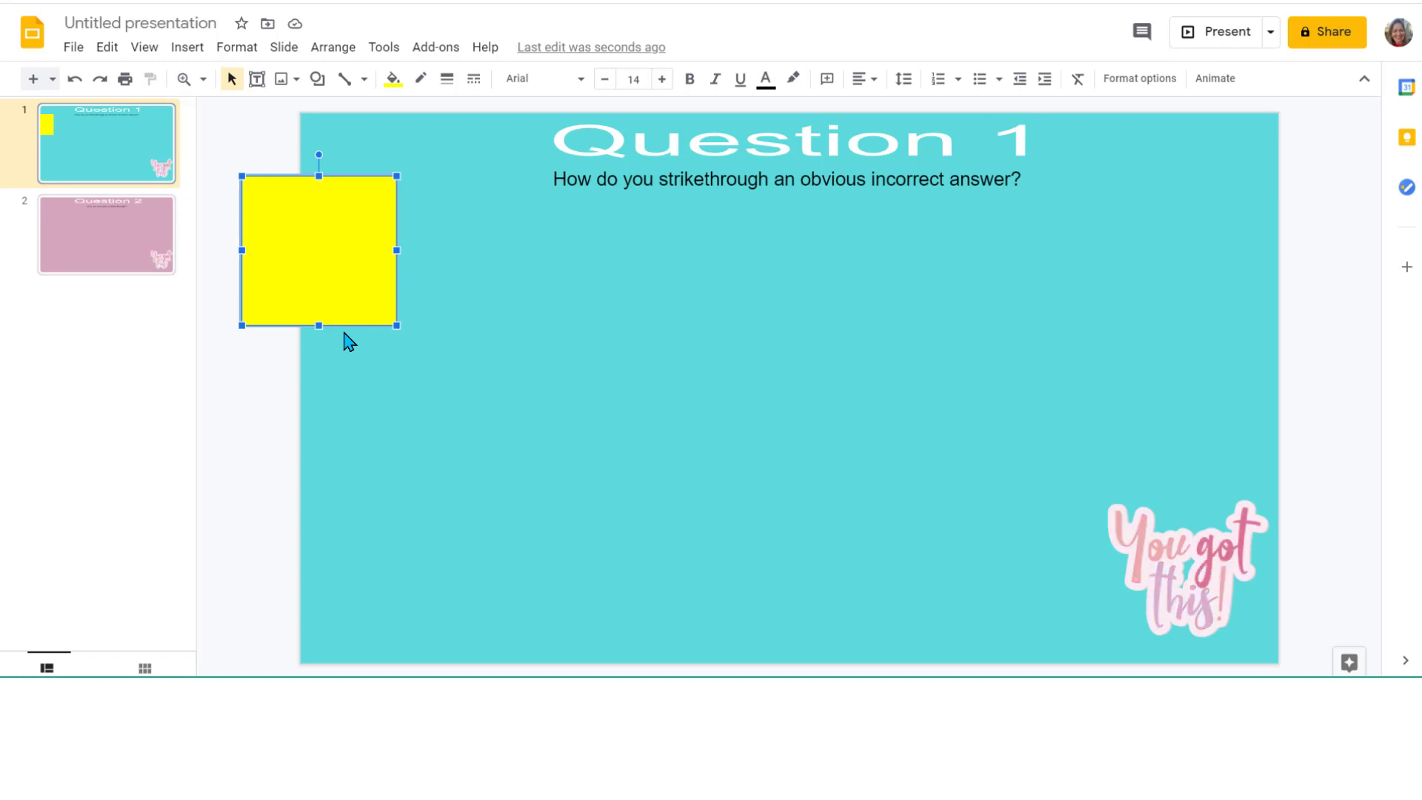
pyautogui.click(103, 254)
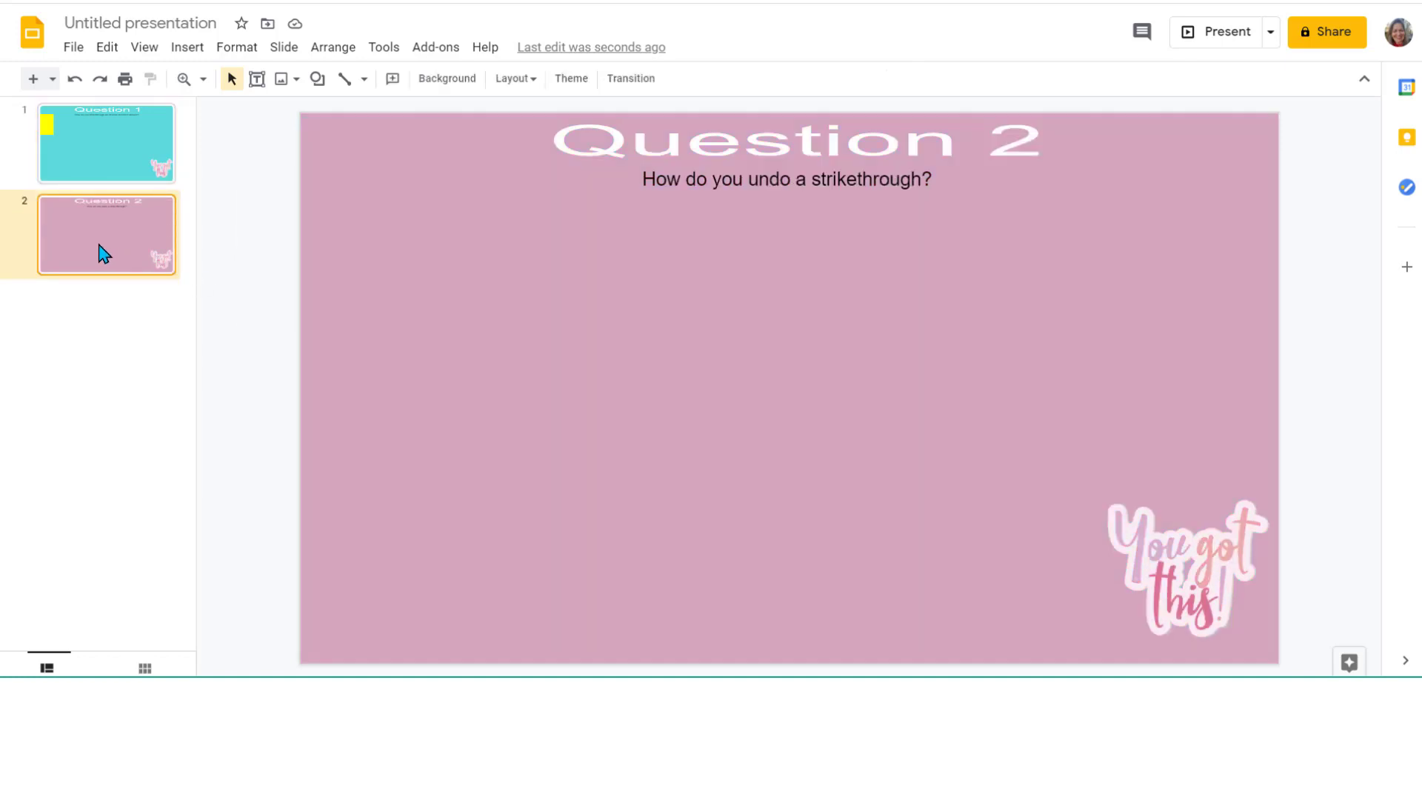
pyautogui.hotkey('ctrl', 'v')
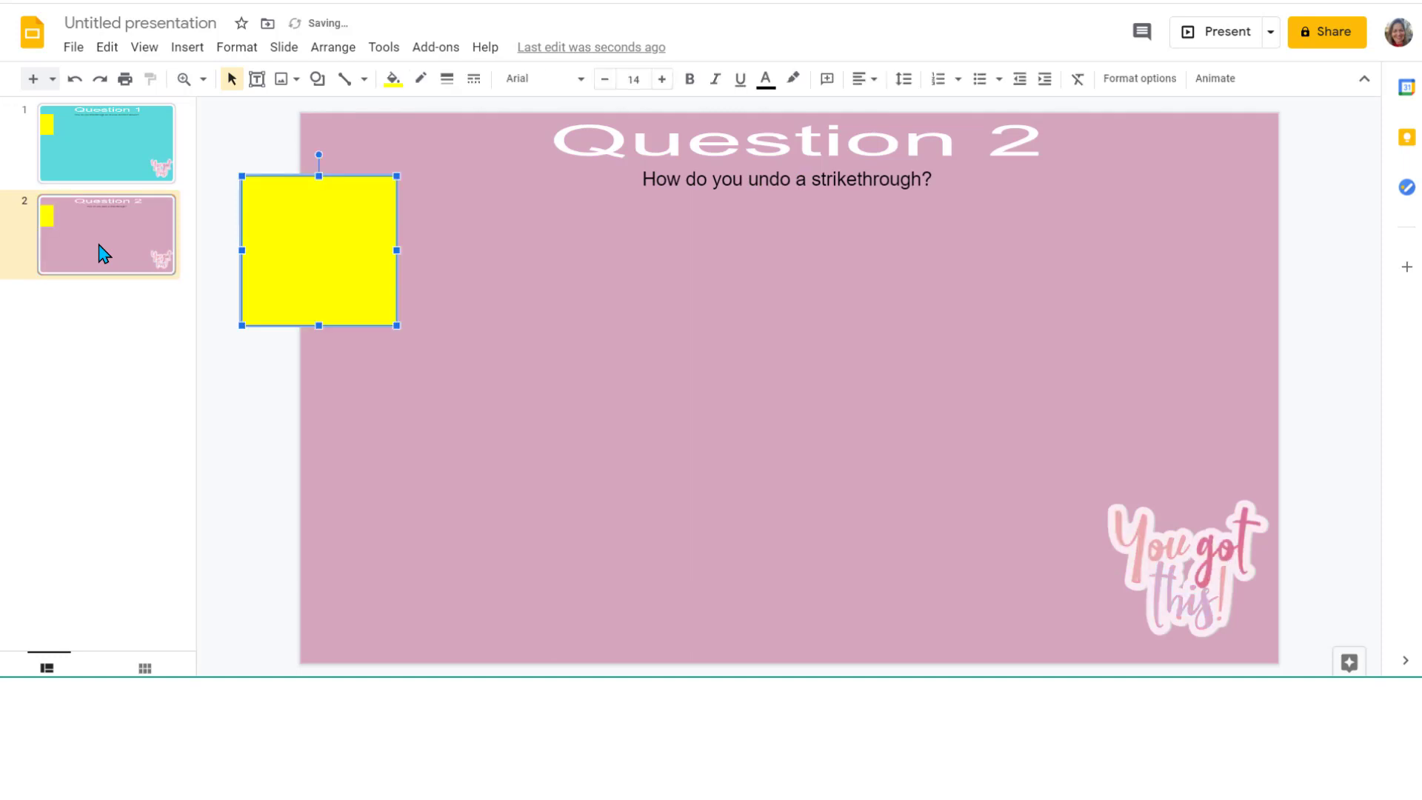
pyautogui.click(95, 310)
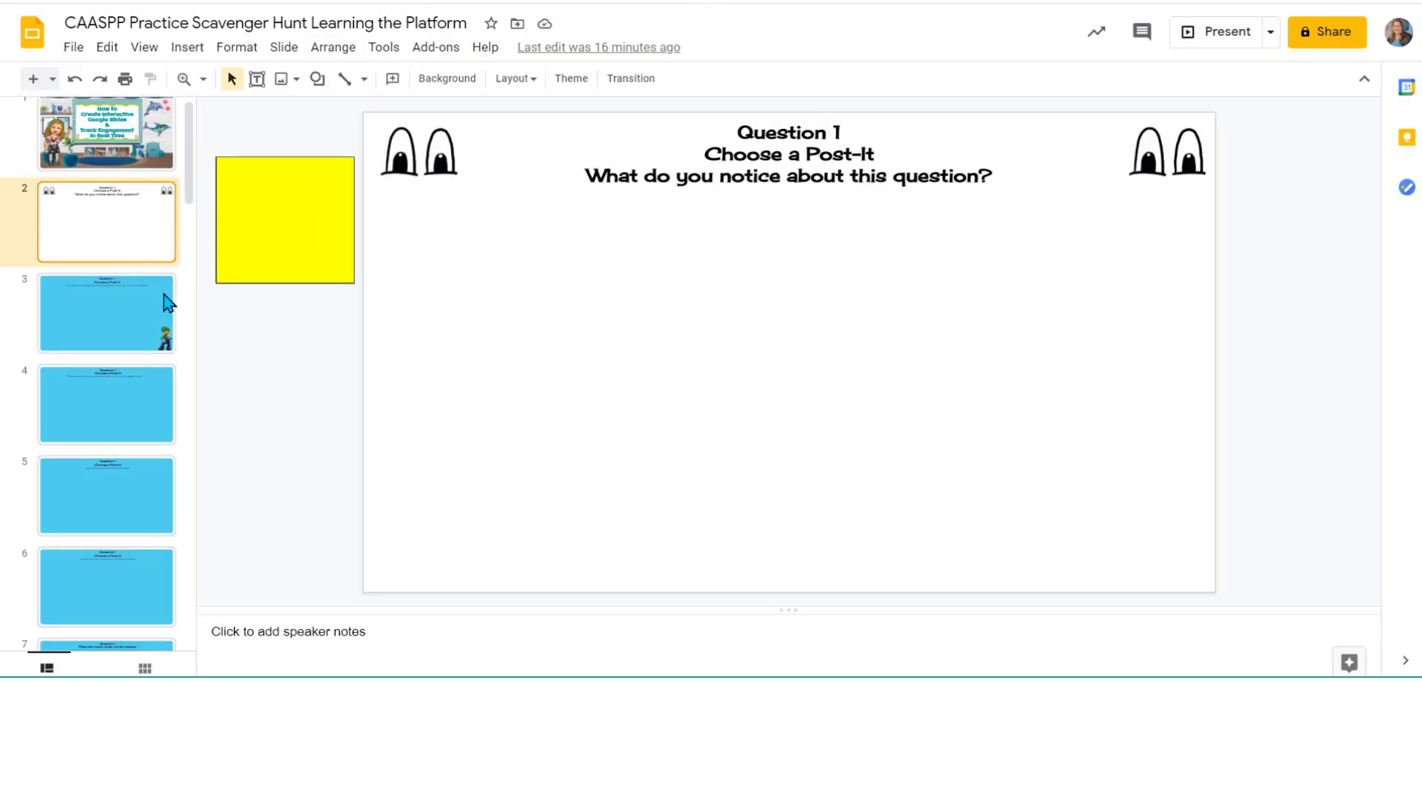
# Browse the example deck to the 'Place the check under correct answer' slide
pyautogui.click(127, 327)
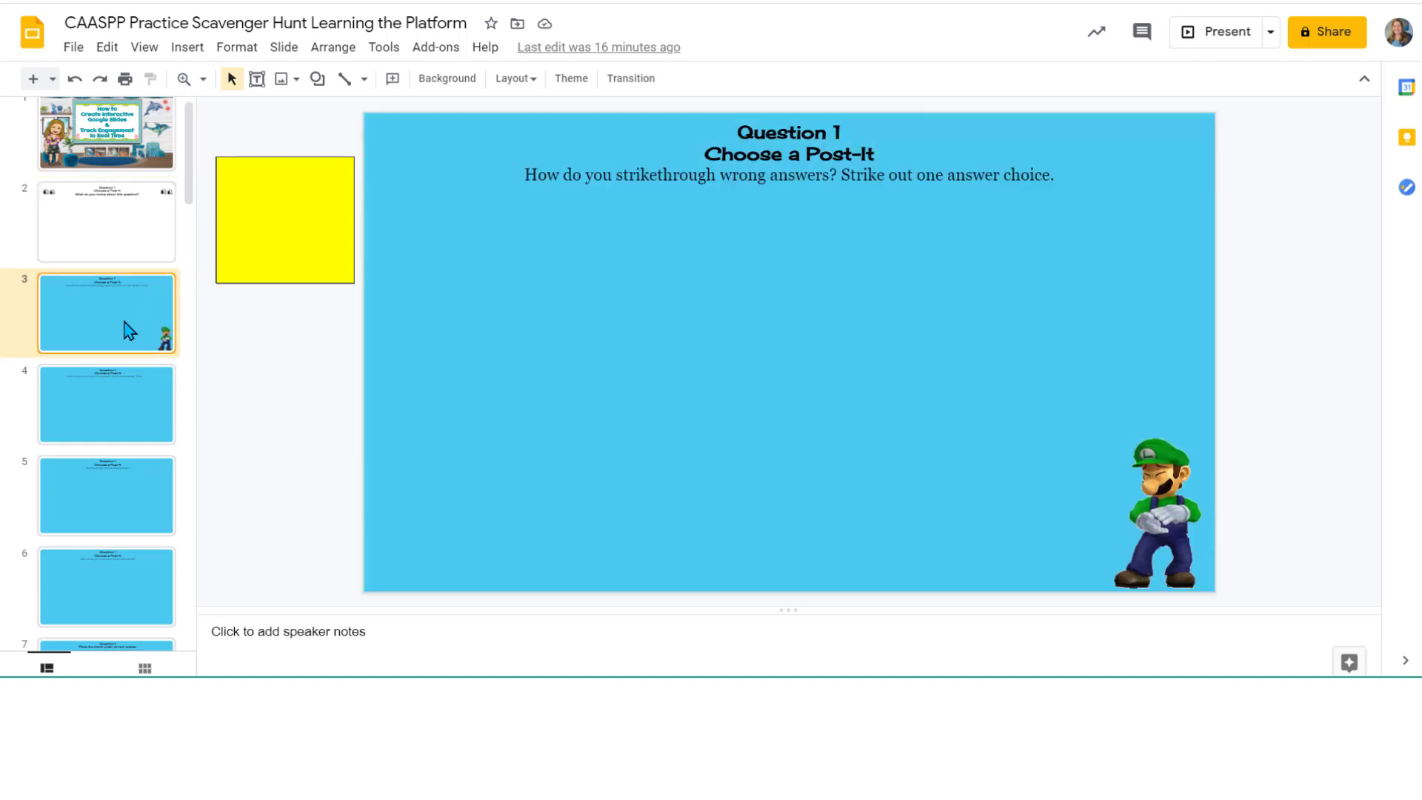
pyautogui.click(132, 403)
pyautogui.moveTo(186, 197); pyautogui.dragTo(185, 273)
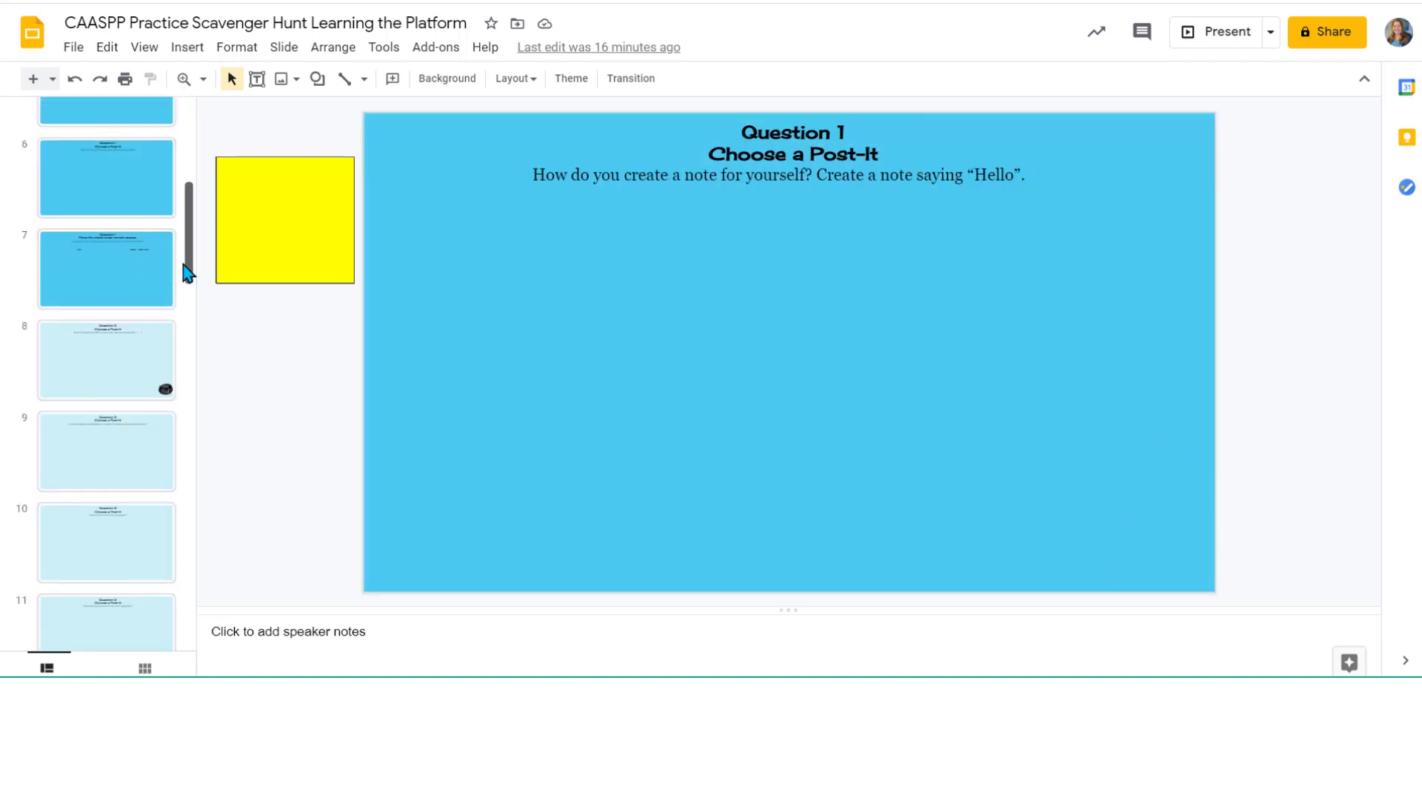
pyautogui.click(136, 269)
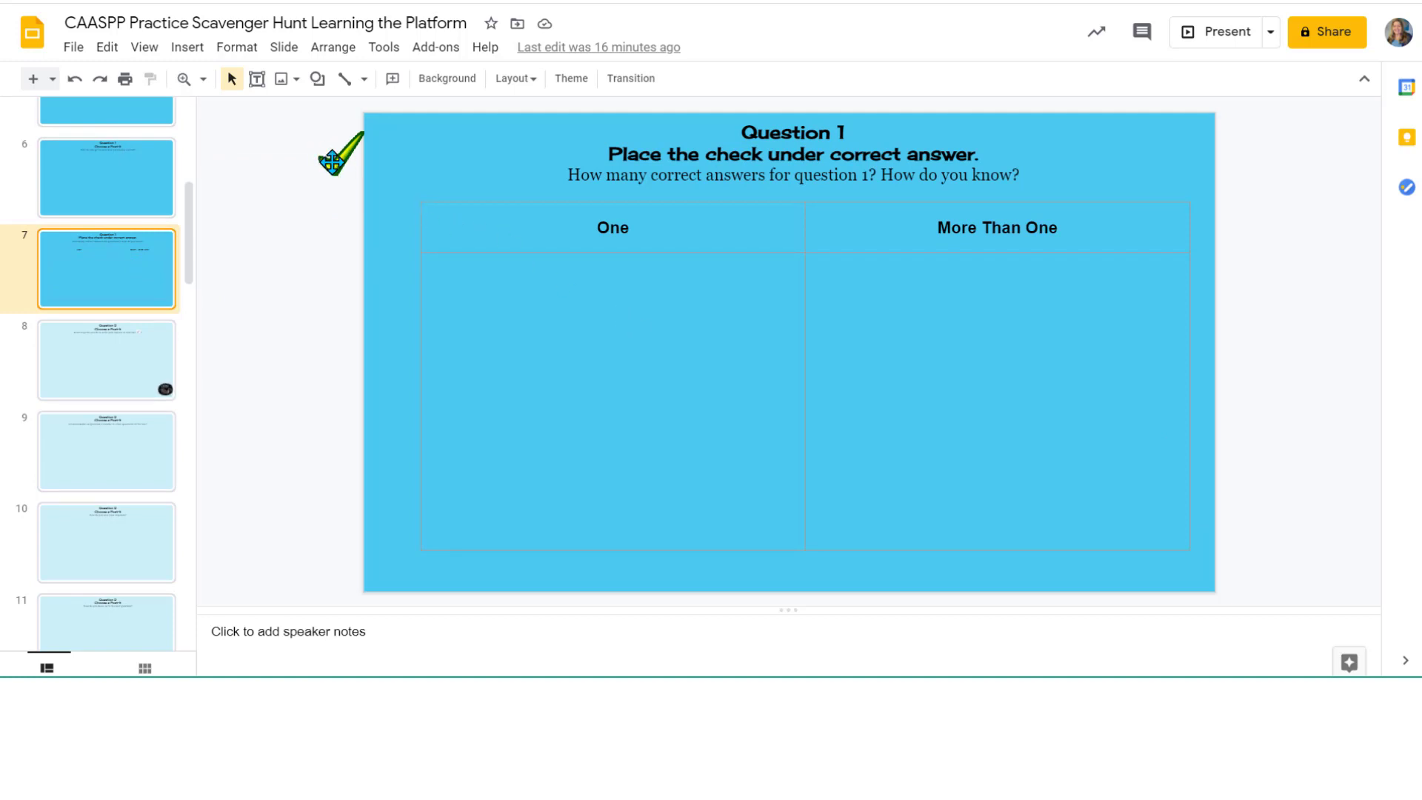
# Insert a green check-mark image found through a web image search
pyautogui.click(191, 49)
pyautogui.moveTo(275, 83)
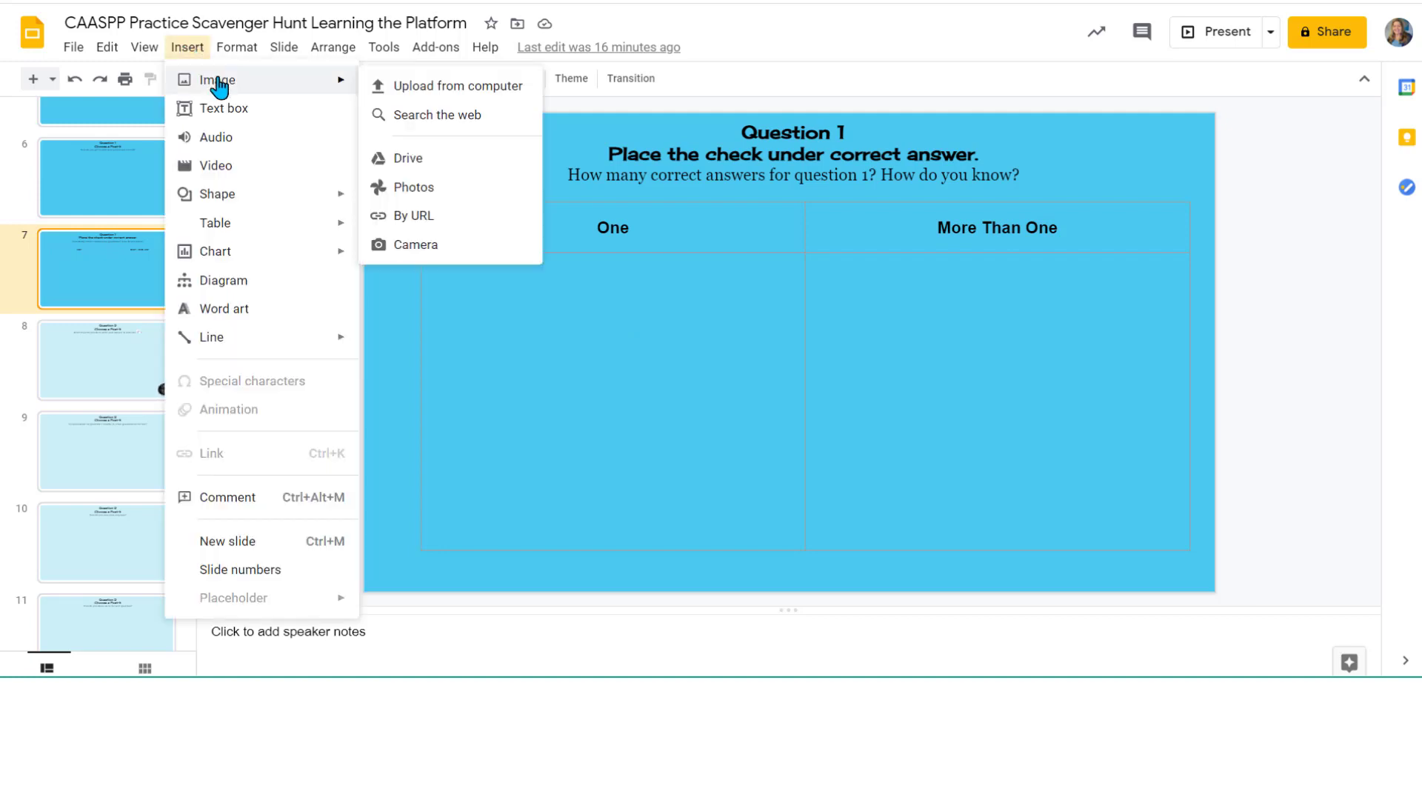
pyautogui.click(434, 118)
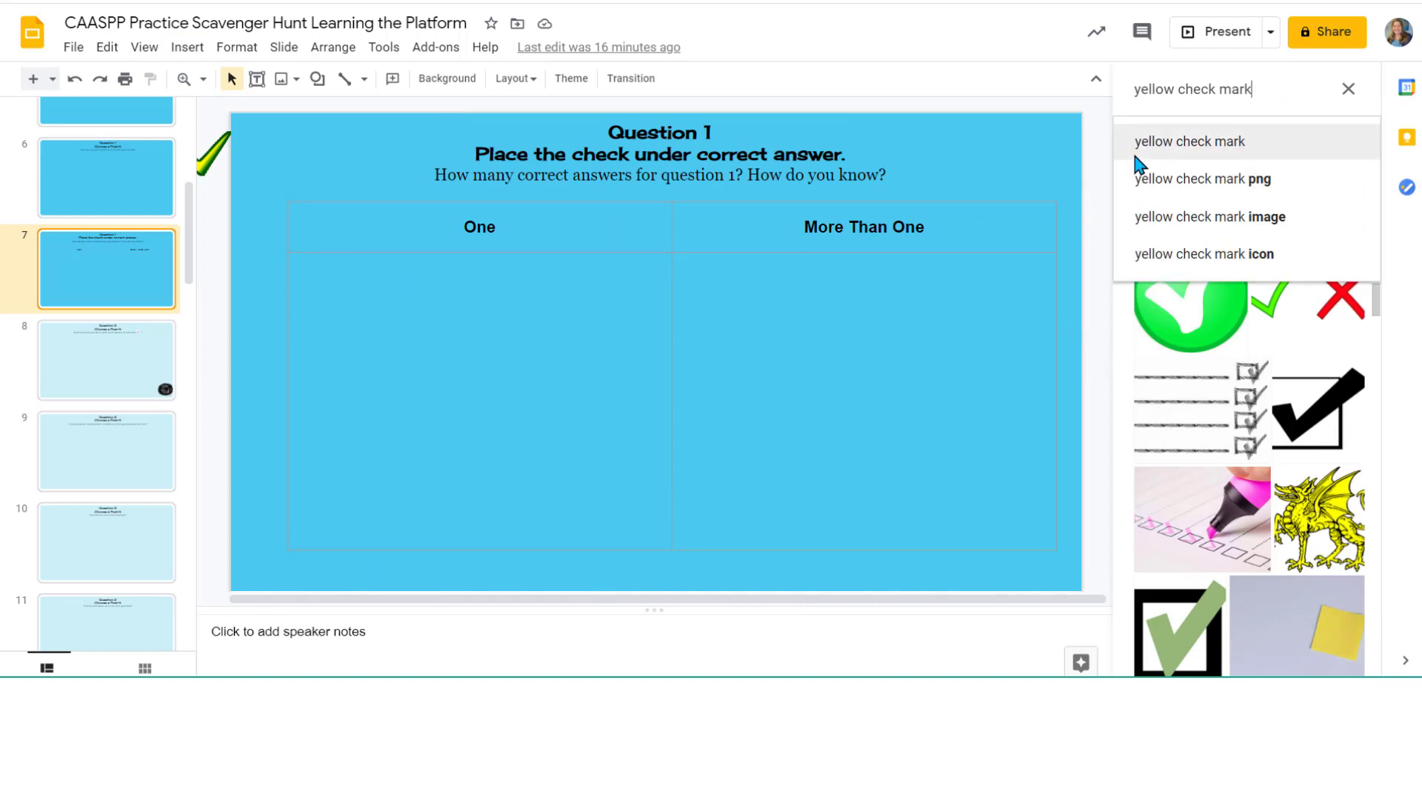
pyautogui.scroll(5, 1348, 216)
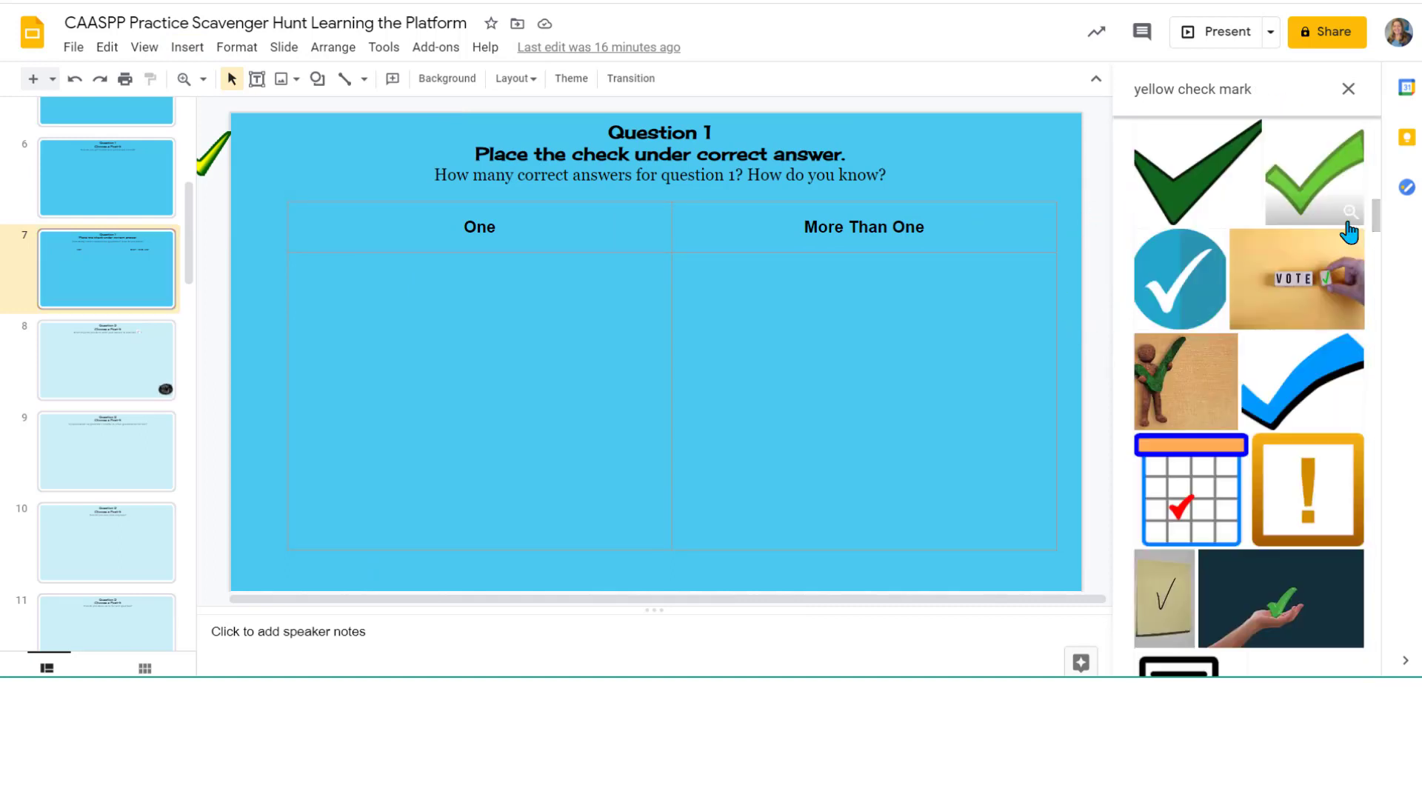
pyautogui.moveTo(1382, 232); pyautogui.dragTo(1378, 270)
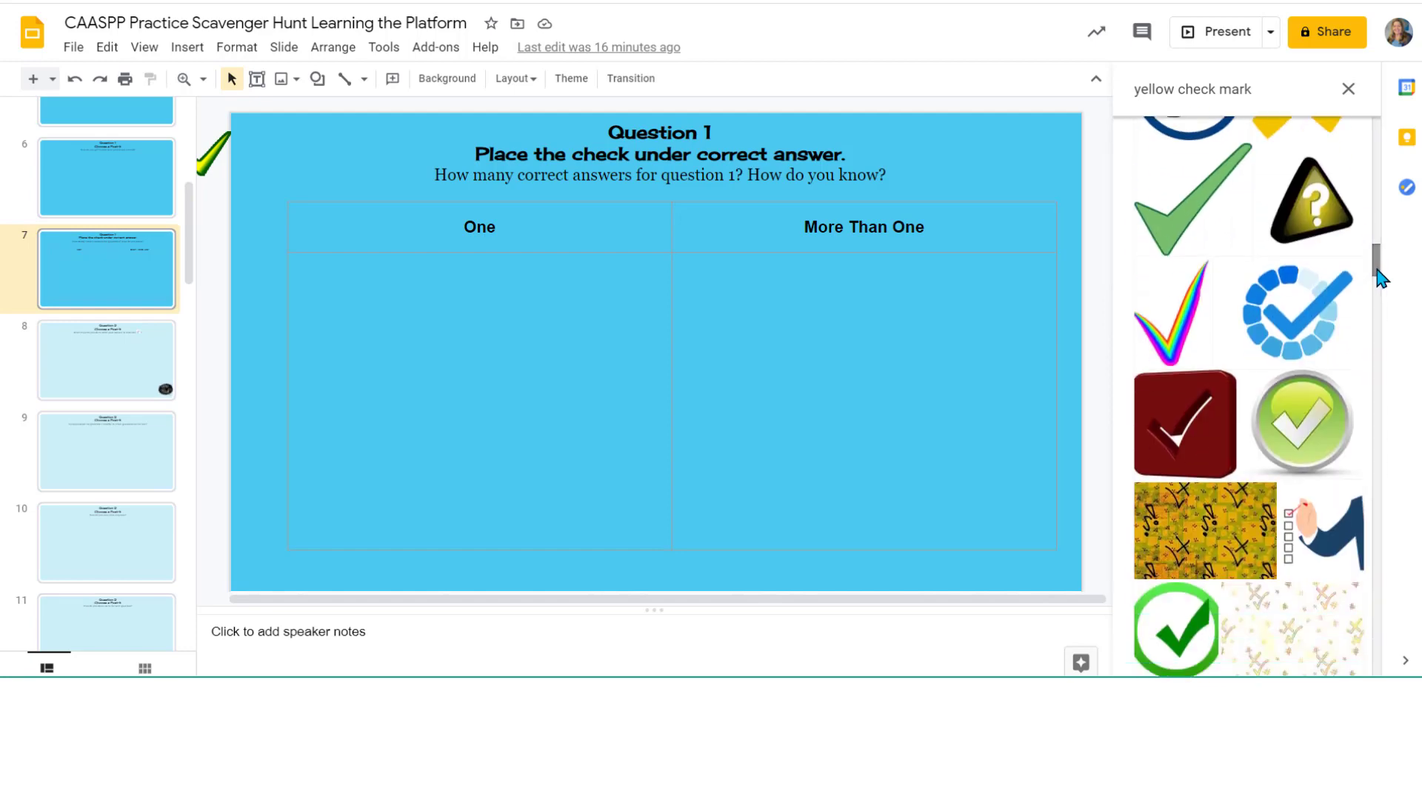
pyautogui.click(1166, 245)
pyautogui.click(1303, 655)
# Drag the check mark into the One column, then undo the move and deselect it
pyautogui.moveTo(331, 157); pyautogui.dragTo(562, 342)
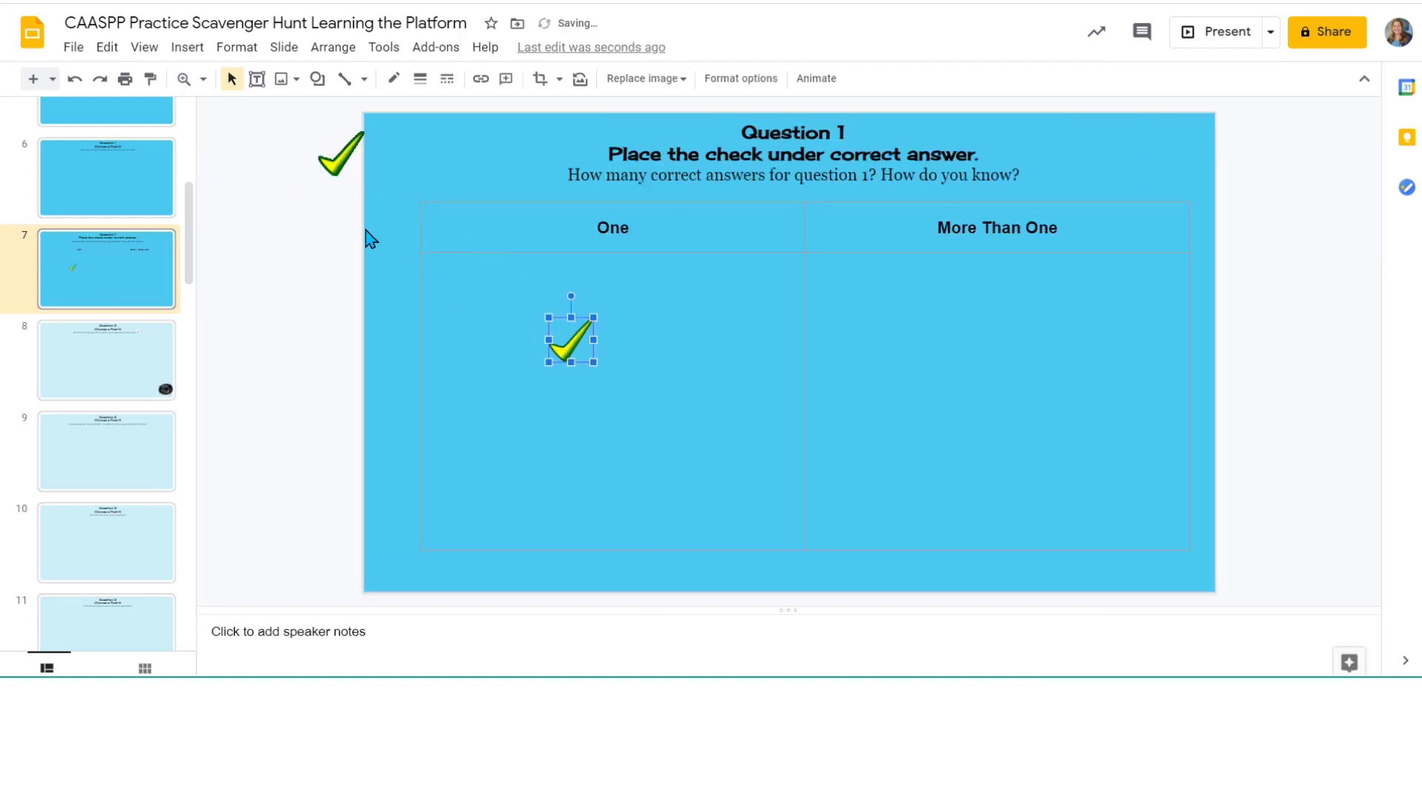
pyautogui.click(74, 78)
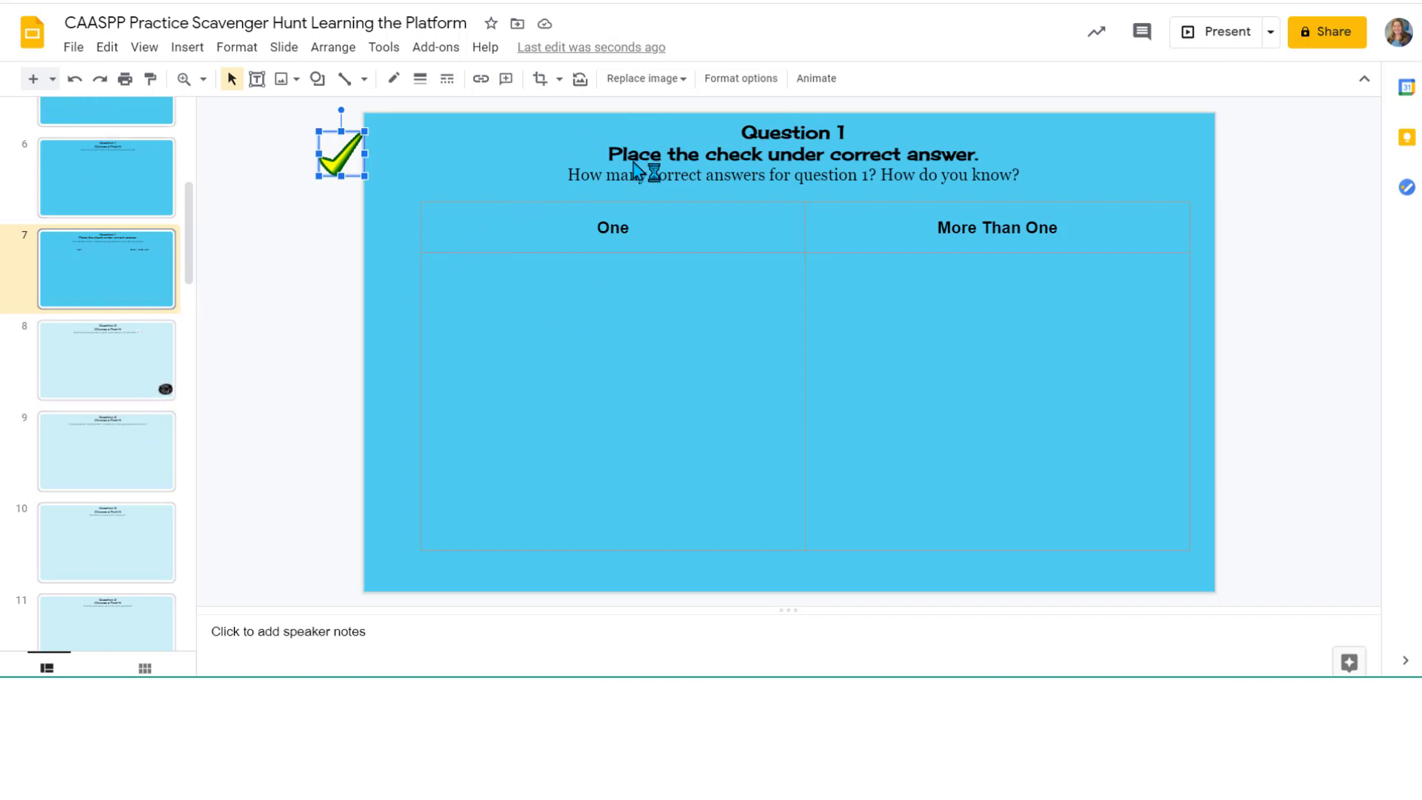
pyautogui.press('Escape')
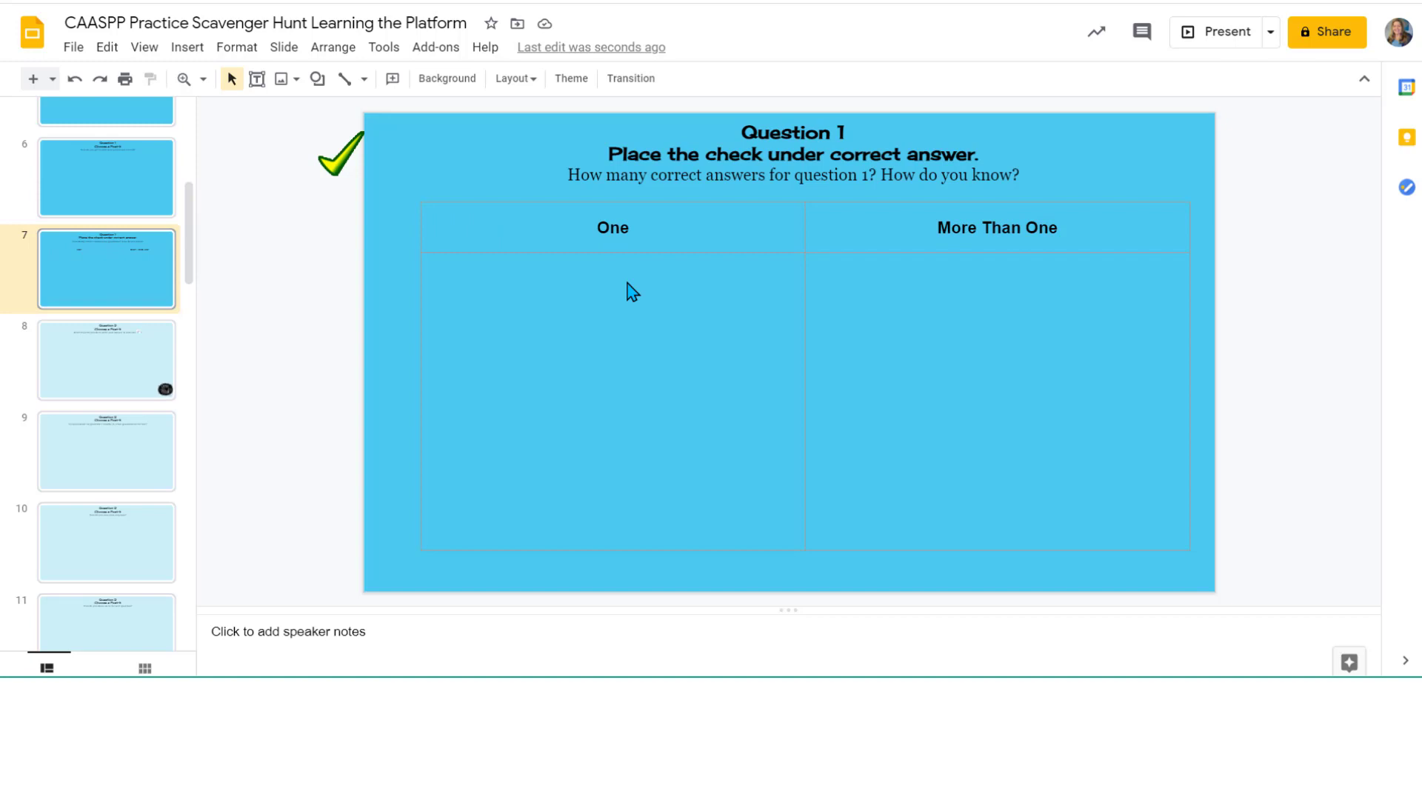
# Open View > Master and scroll the layouts to 'Title and body 1 1 1 1 1 1'
pyautogui.click(143, 49)
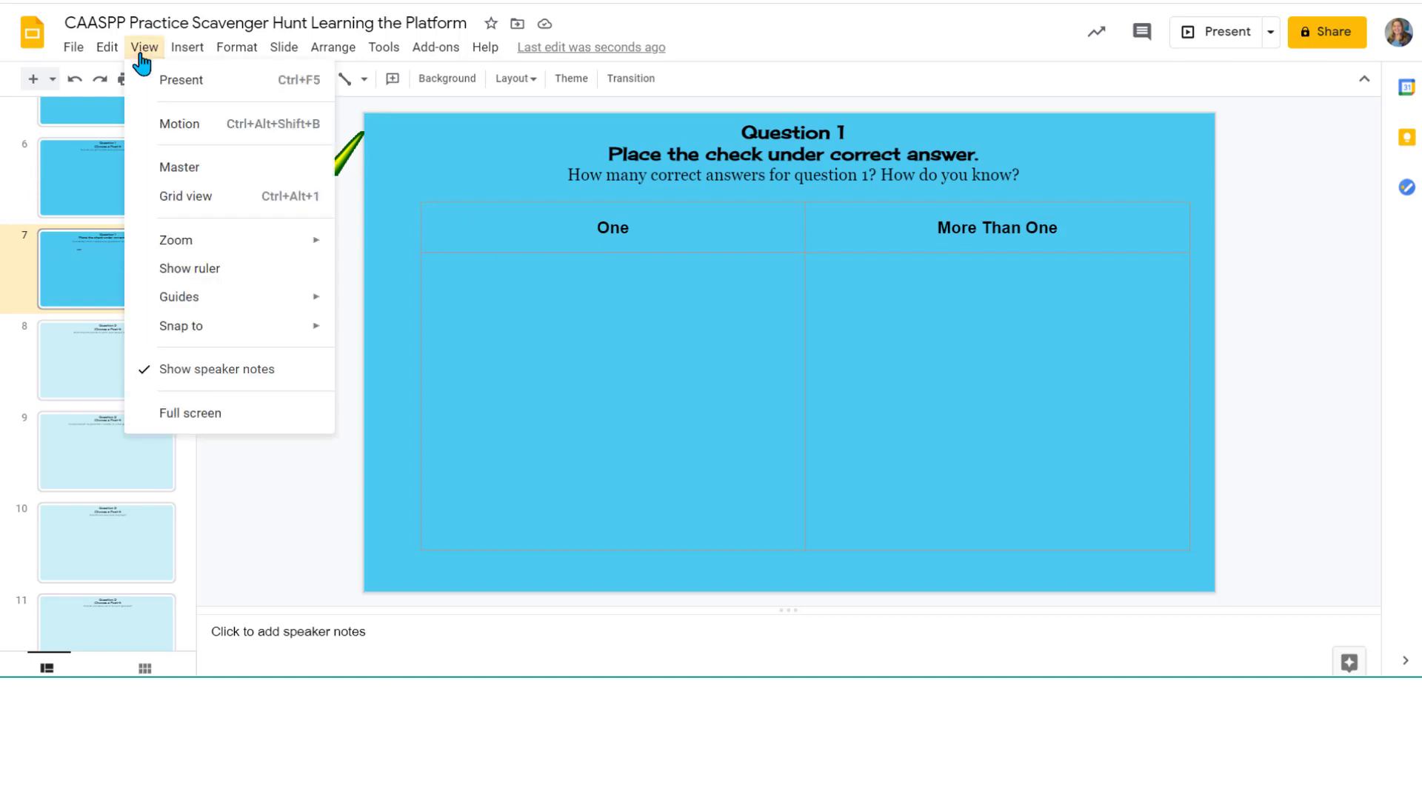
pyautogui.click(180, 167)
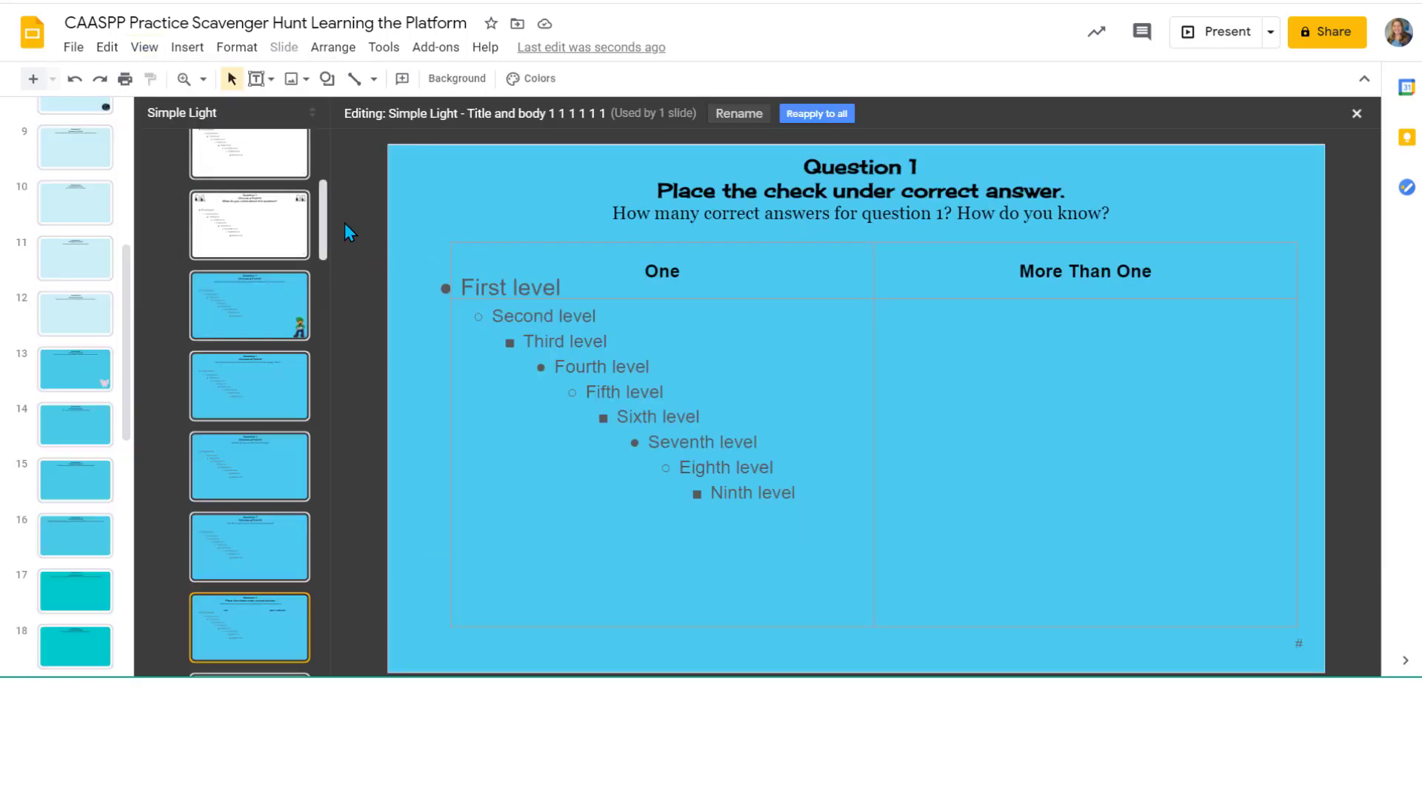
pyautogui.moveTo(322, 199); pyautogui.dragTo(320, 448)
pyautogui.scroll(6, 128, 186)
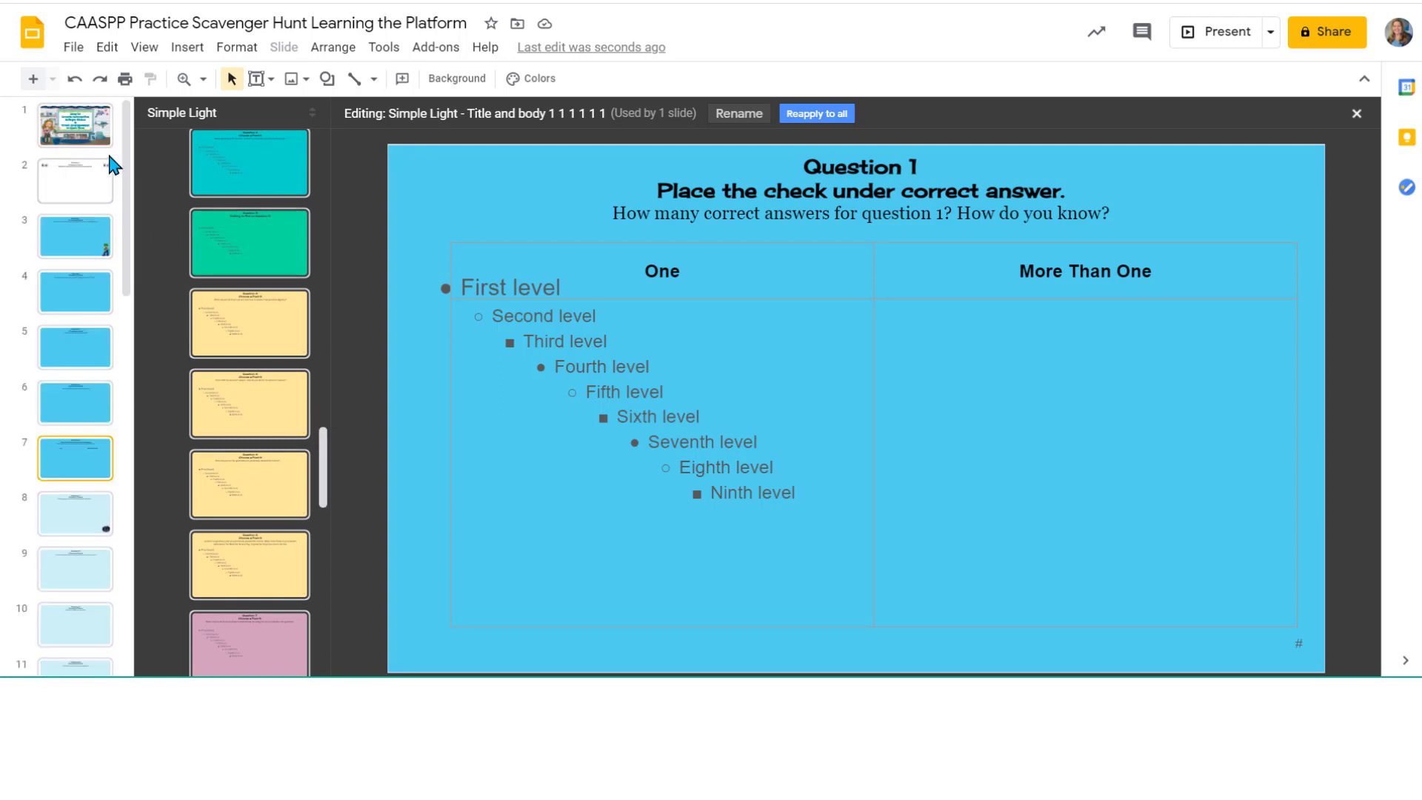
# Close the master editor and browse the new-slide layout gallery without adding a slide
pyautogui.click(47, 185)
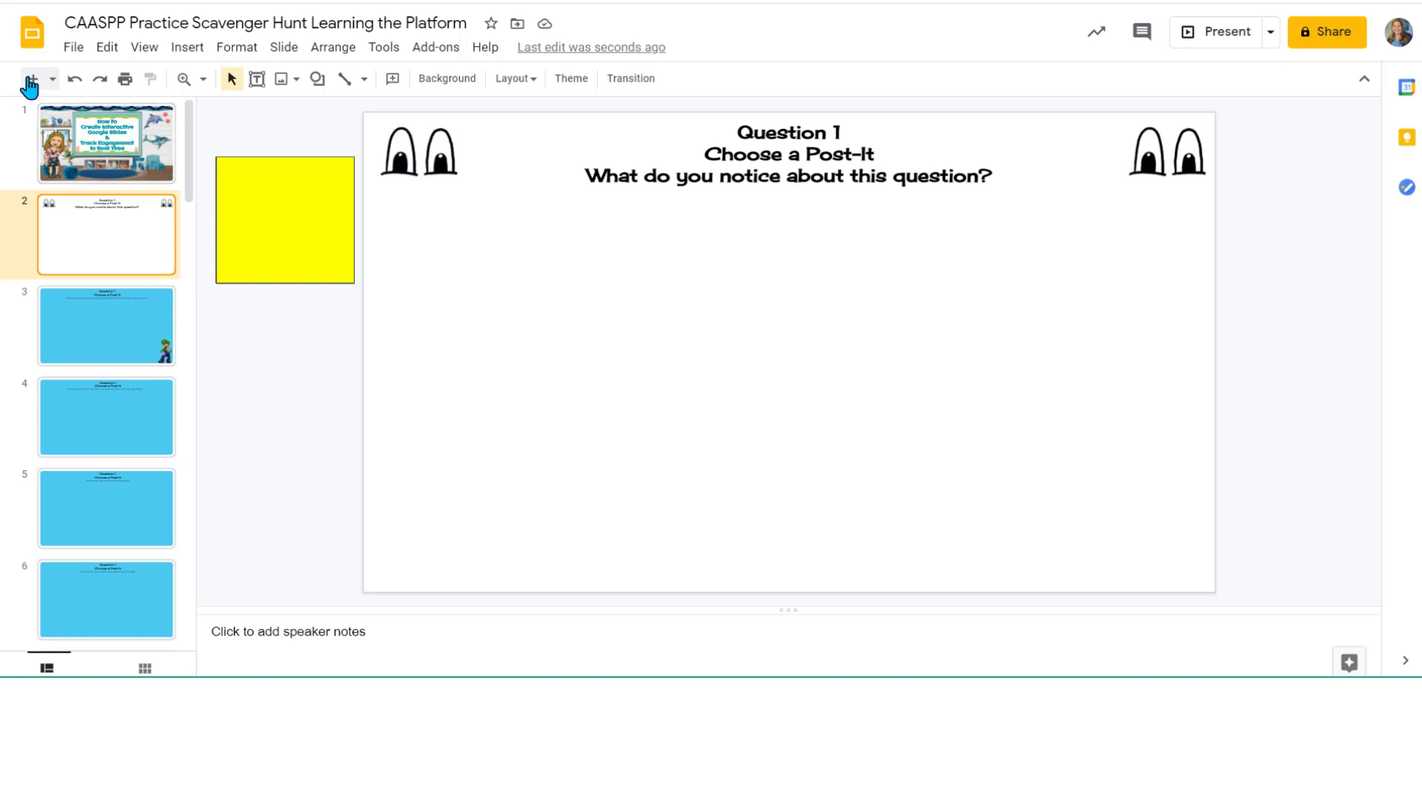
pyautogui.click(53, 80)
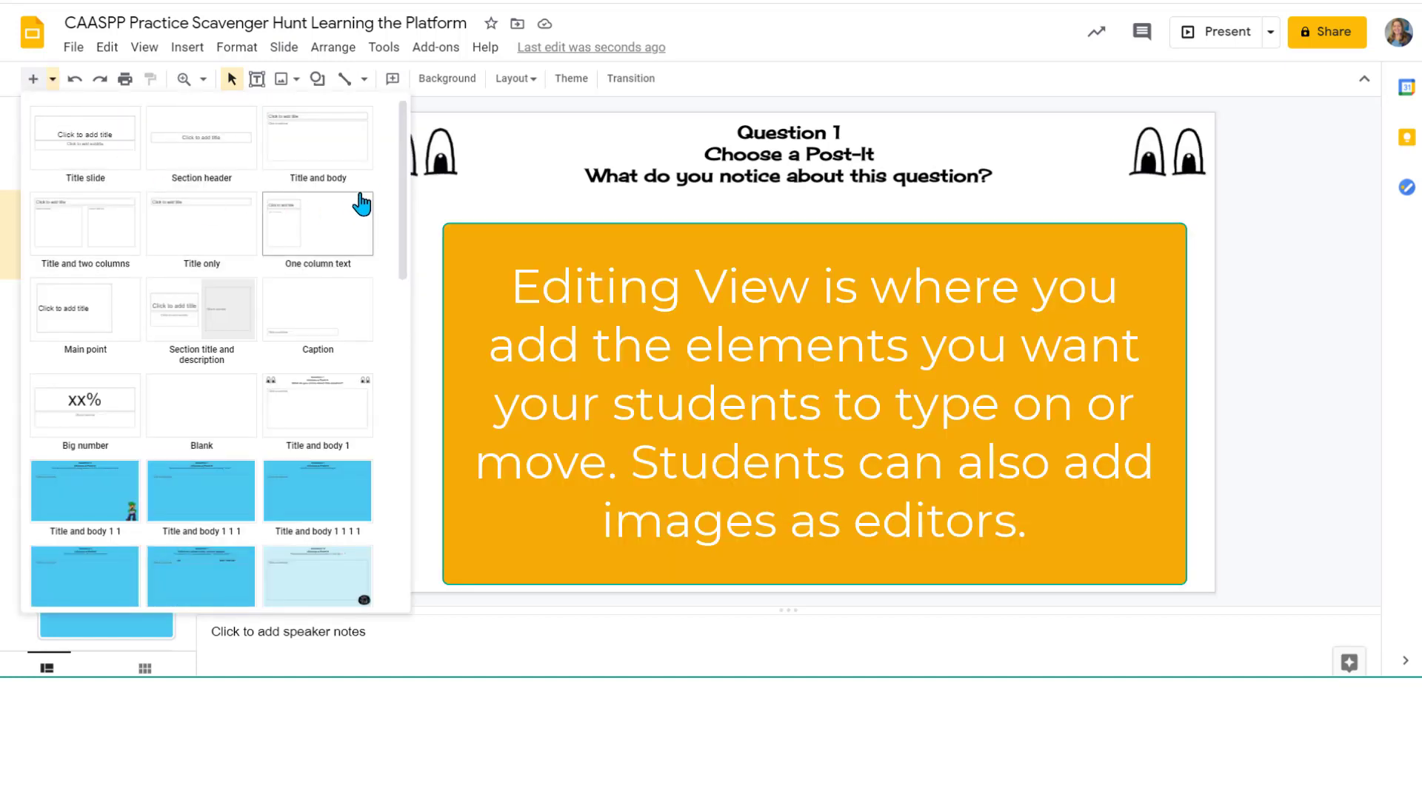
pyautogui.moveTo(404, 180); pyautogui.dragTo(373, 478)
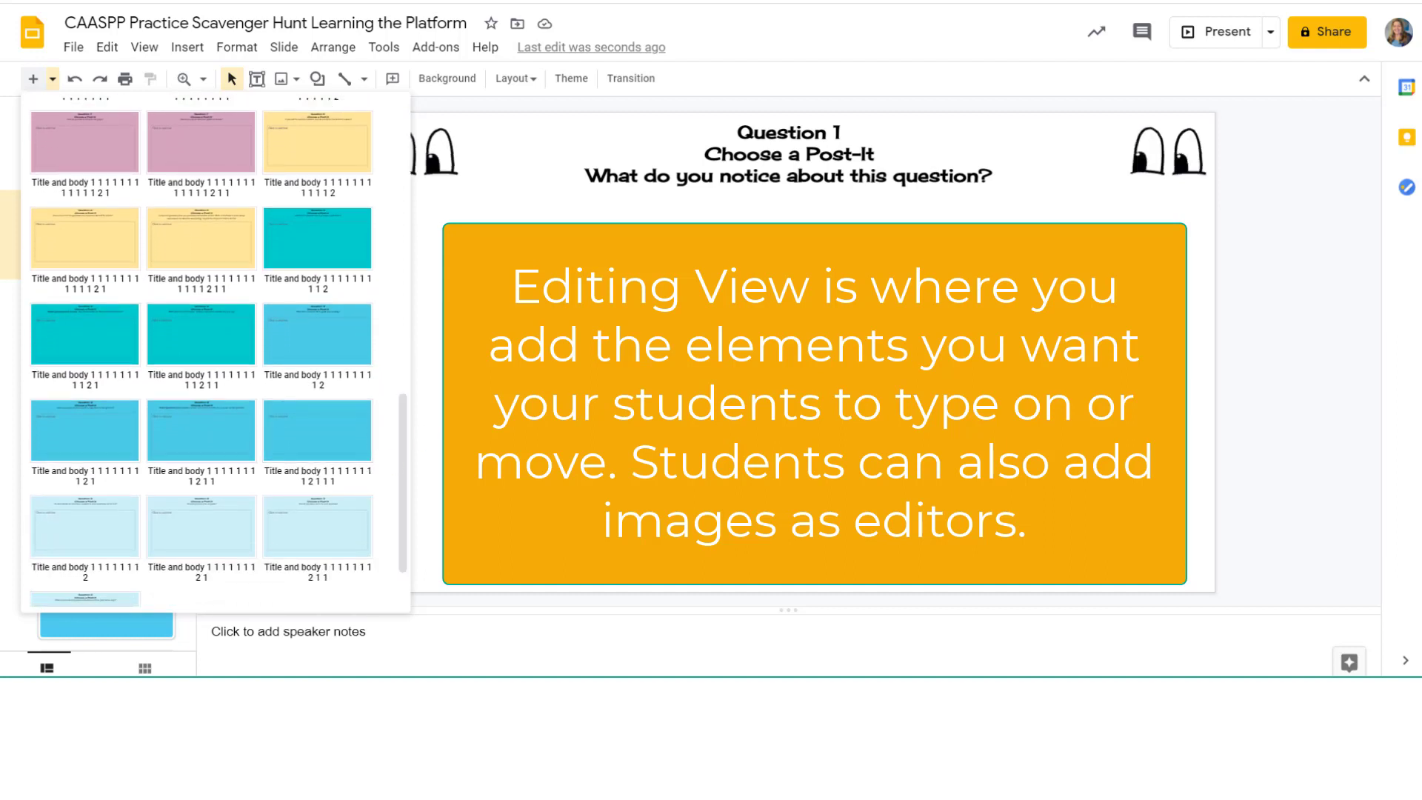
pyautogui.press('Escape')
# Drag a copy of the yellow post-it onto the slide, then undo it
pyautogui.moveTo(181, 204); pyautogui.dragTo(176, 446)
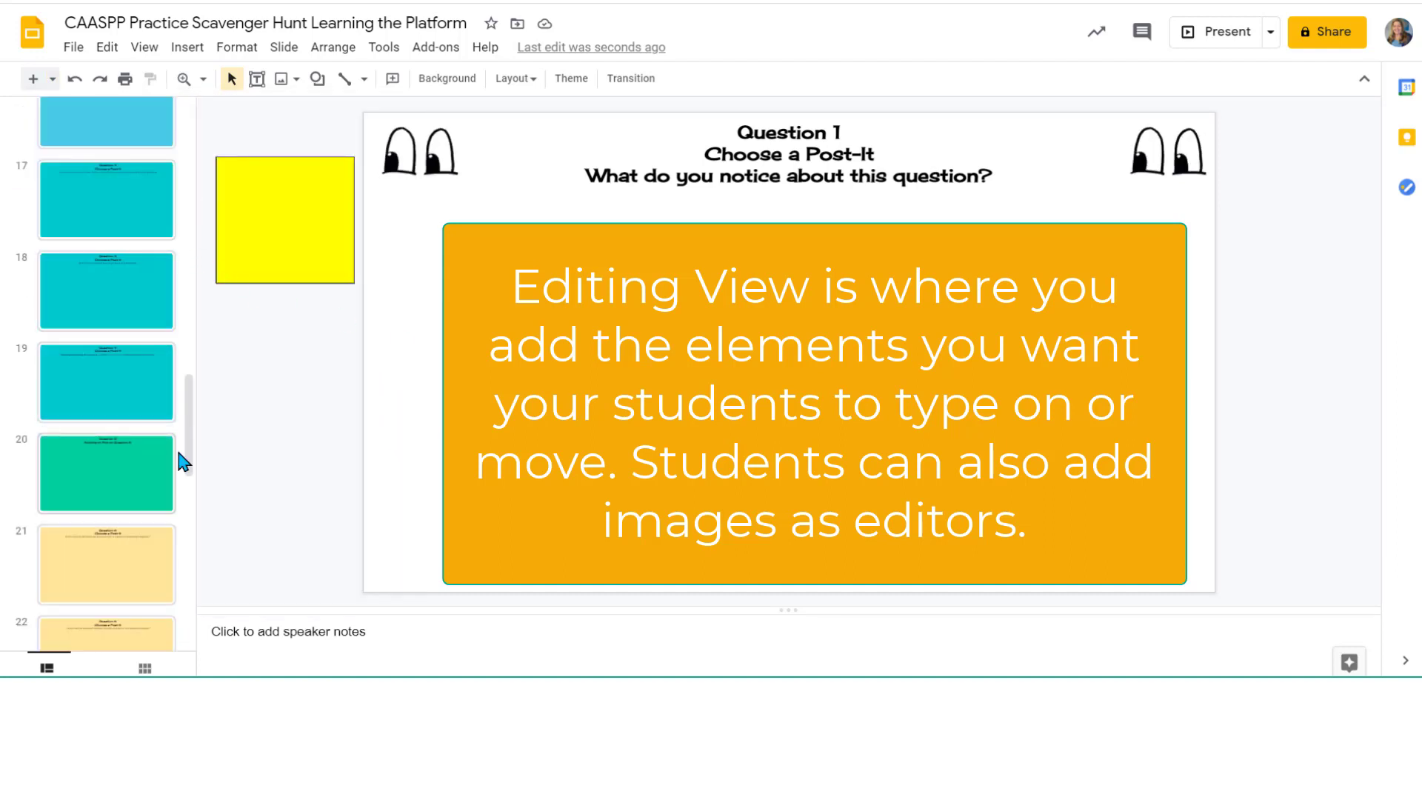
pyautogui.moveTo(254, 234); pyautogui.dragTo(519, 328)
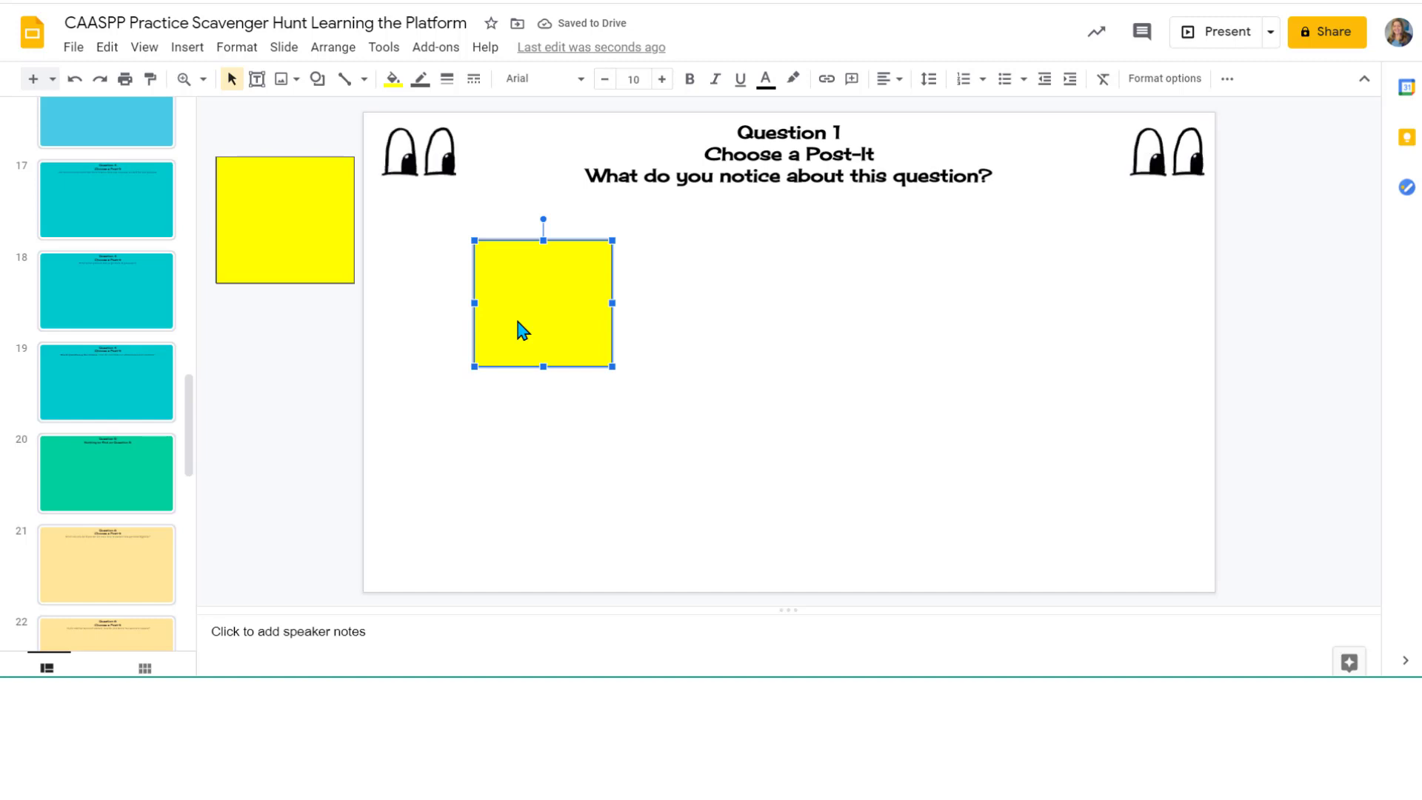
pyautogui.click(74, 79)
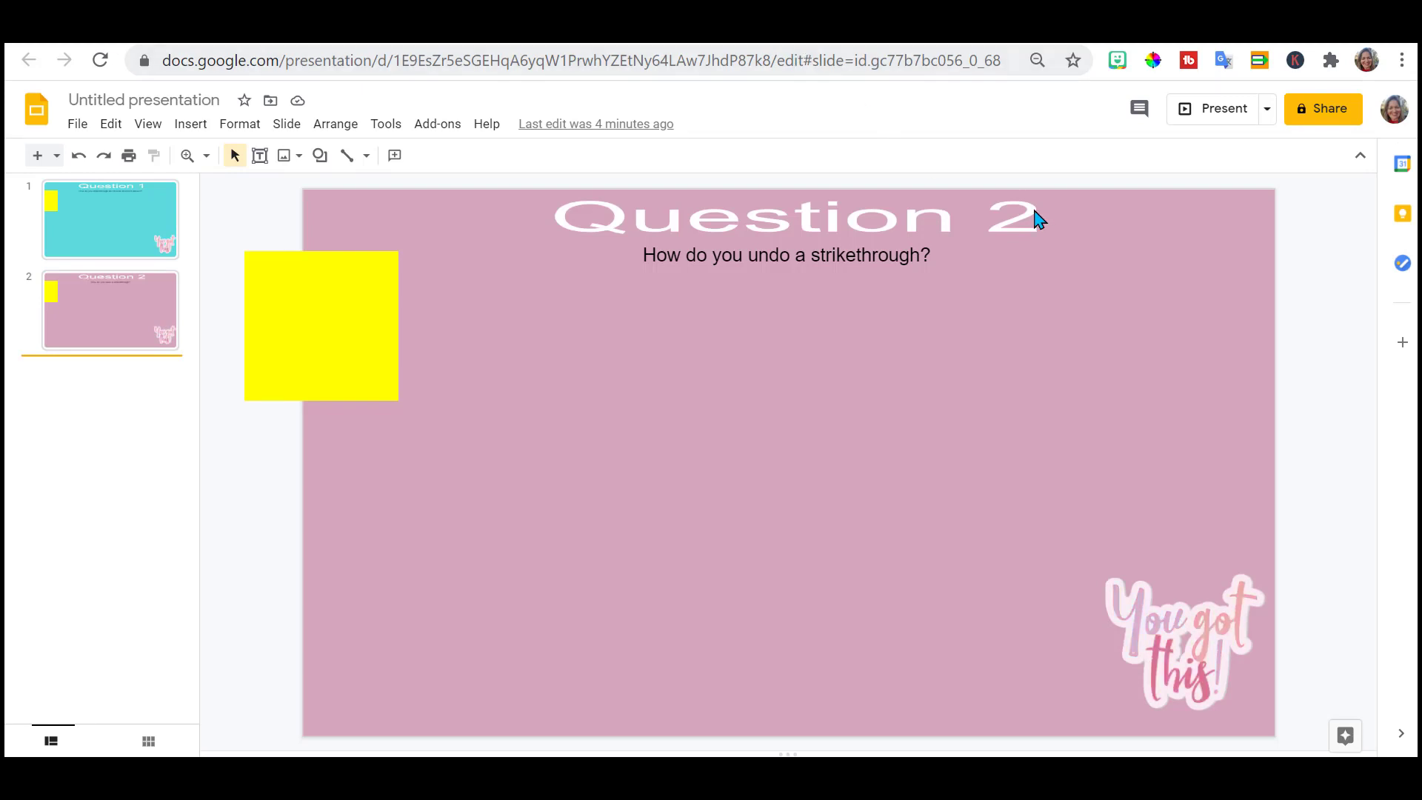
# Name the untitled presentation 'Sample' when starting to share it
pyautogui.click(1317, 114)
pyautogui.write('Sample')
pyautogui.click(831, 497)
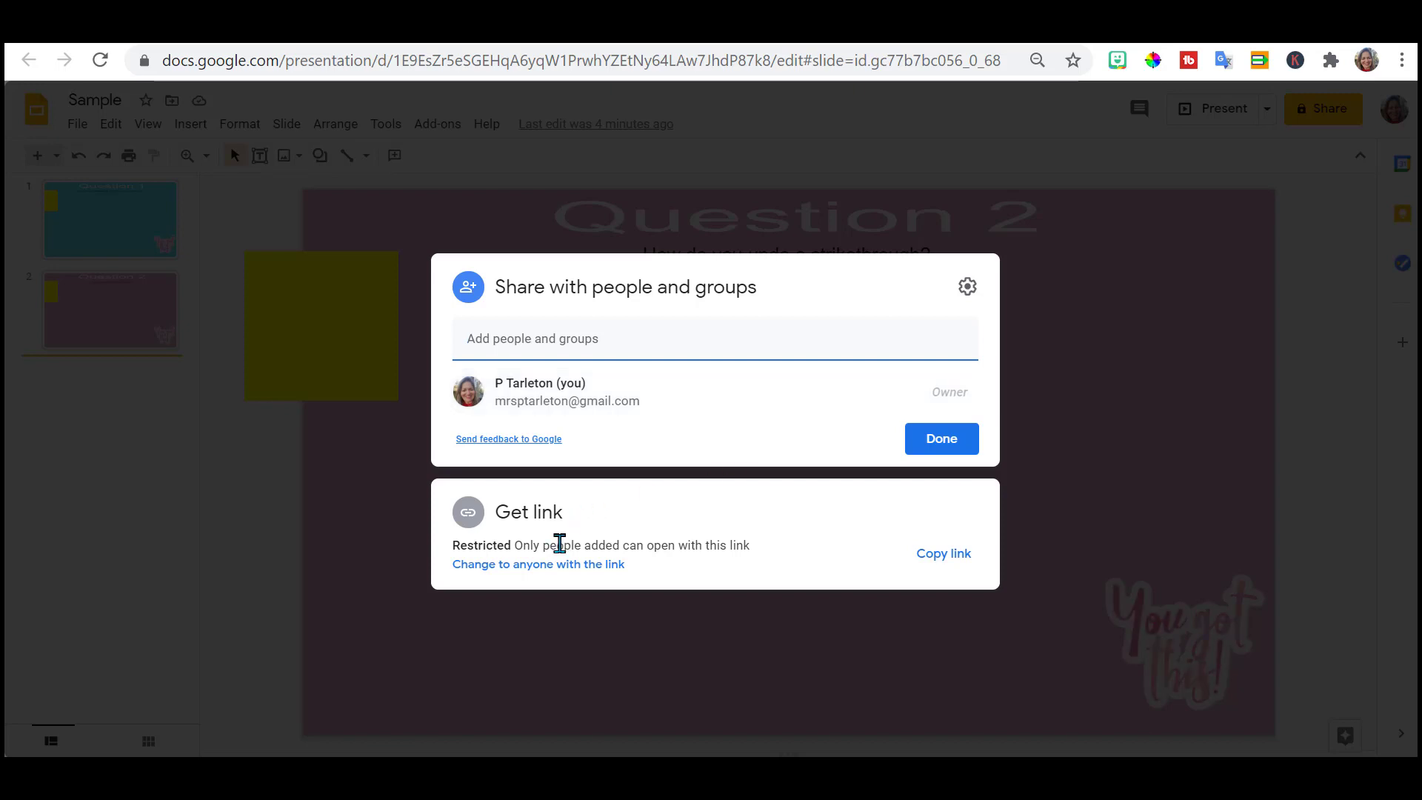
# Set the link to 'Anyone with the link' as Editor and copy the link
pyautogui.click(562, 543)
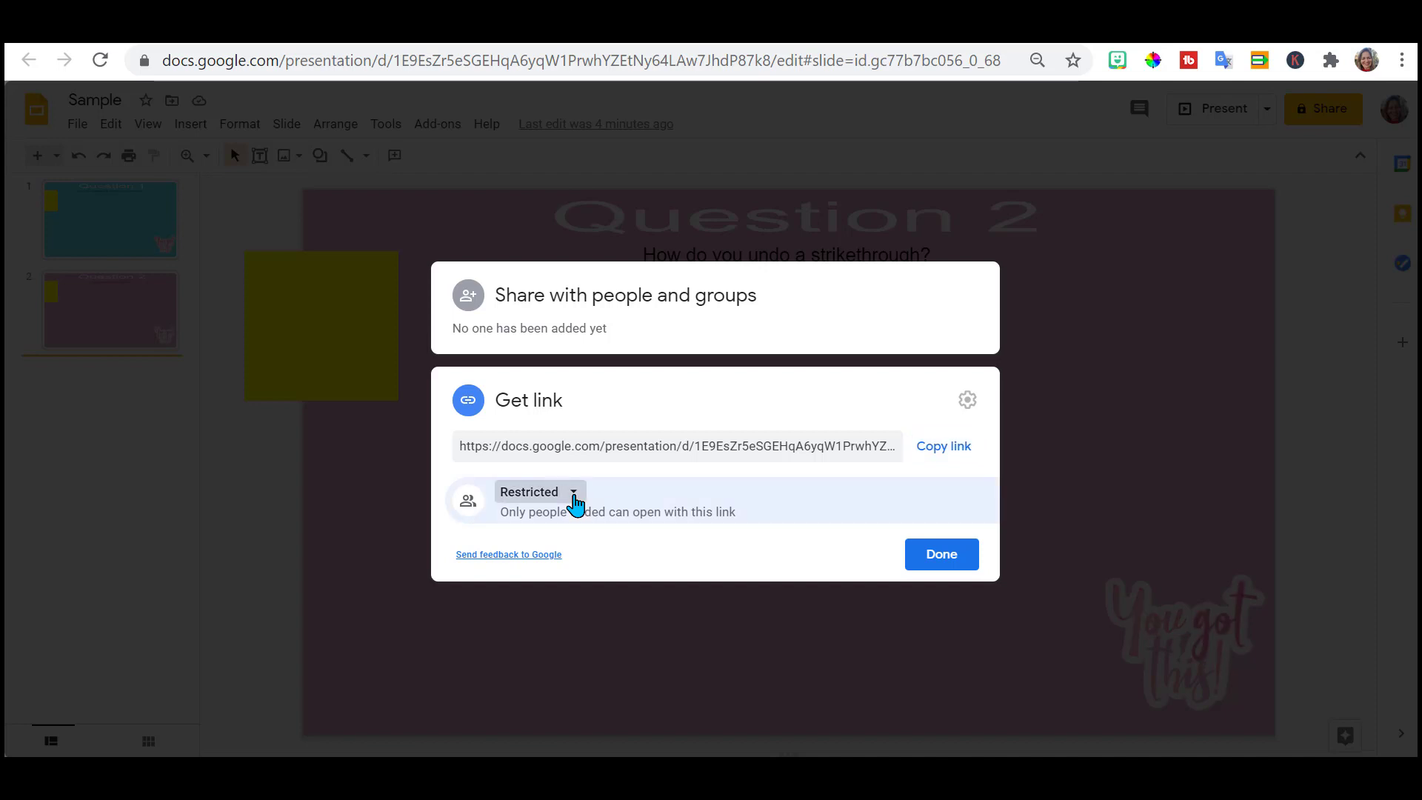
pyautogui.click(575, 502)
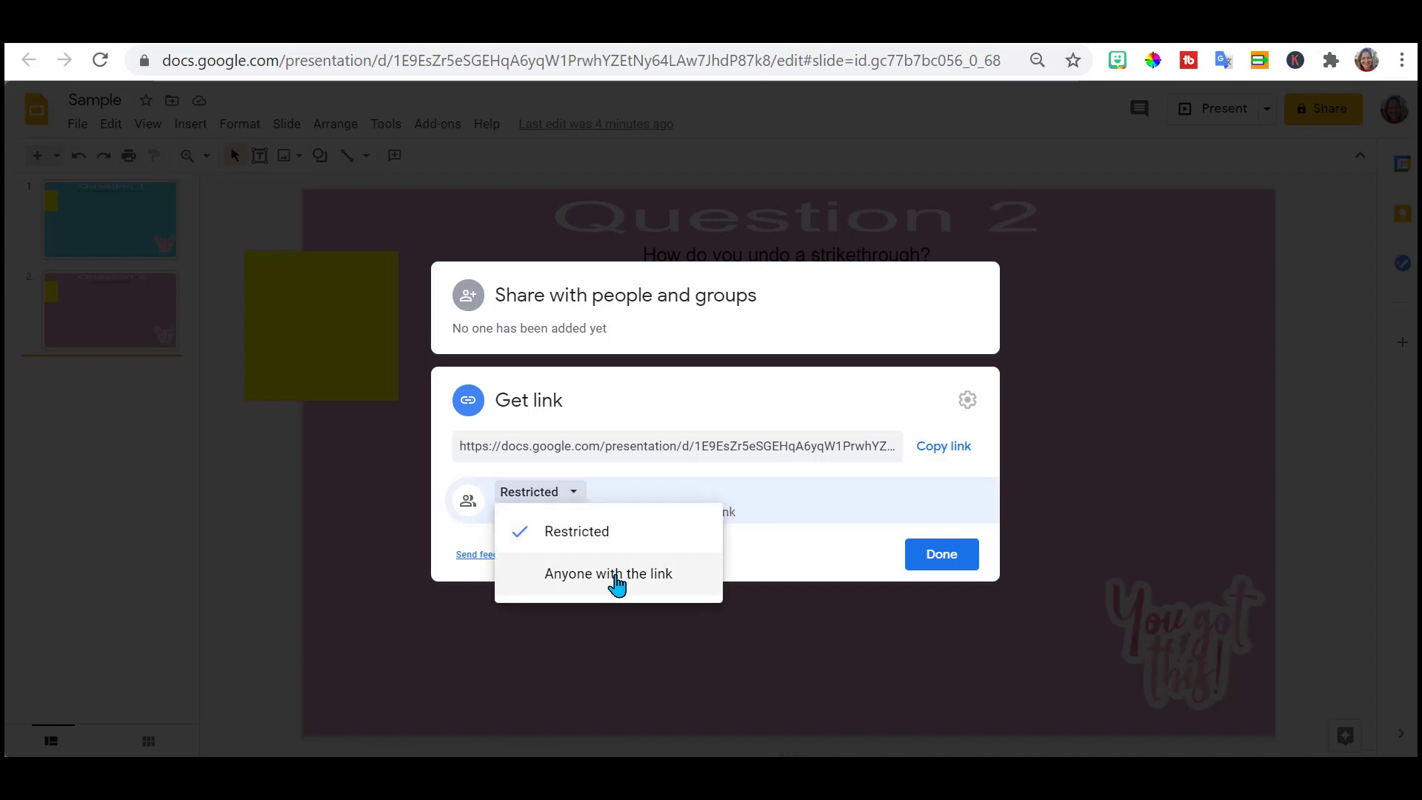
pyautogui.click(617, 574)
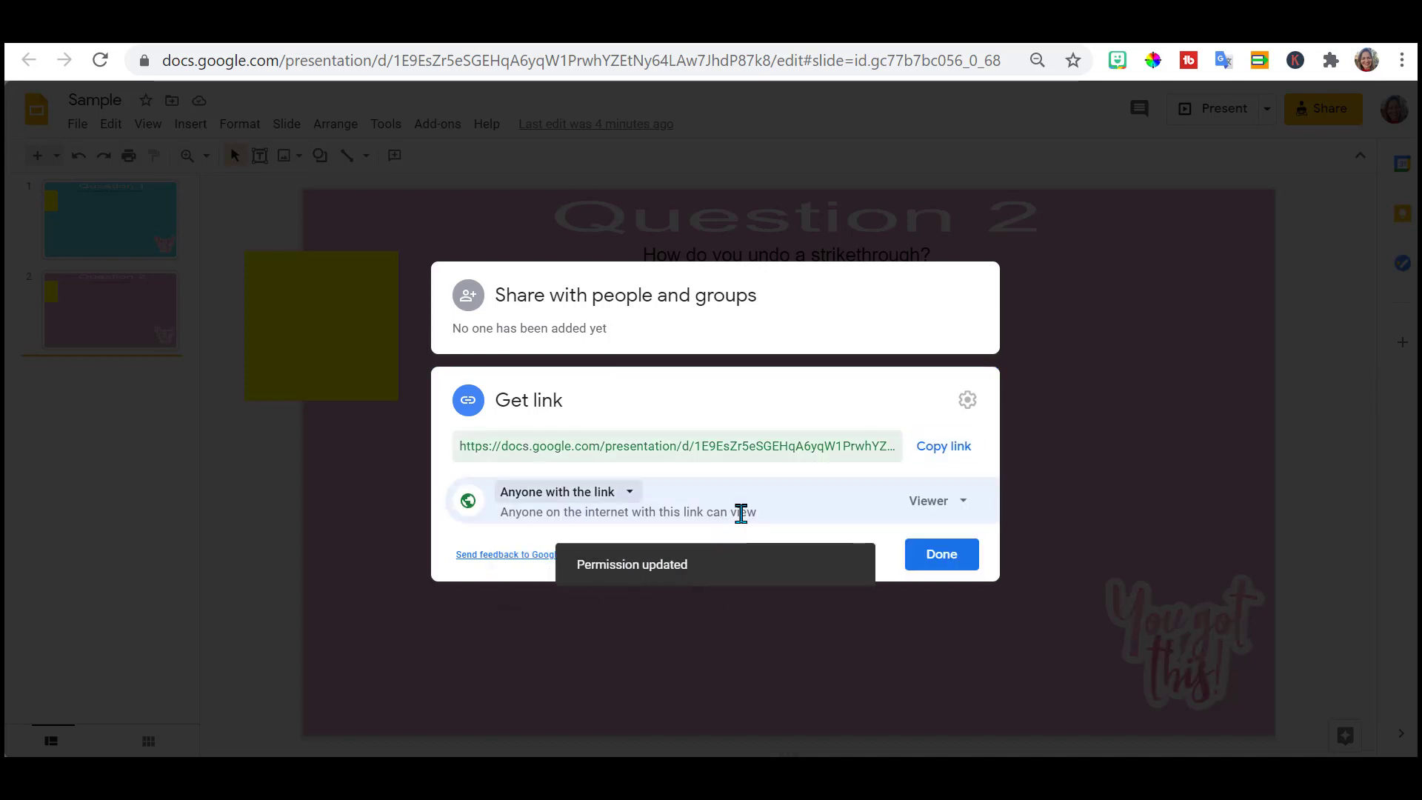
pyautogui.click(965, 504)
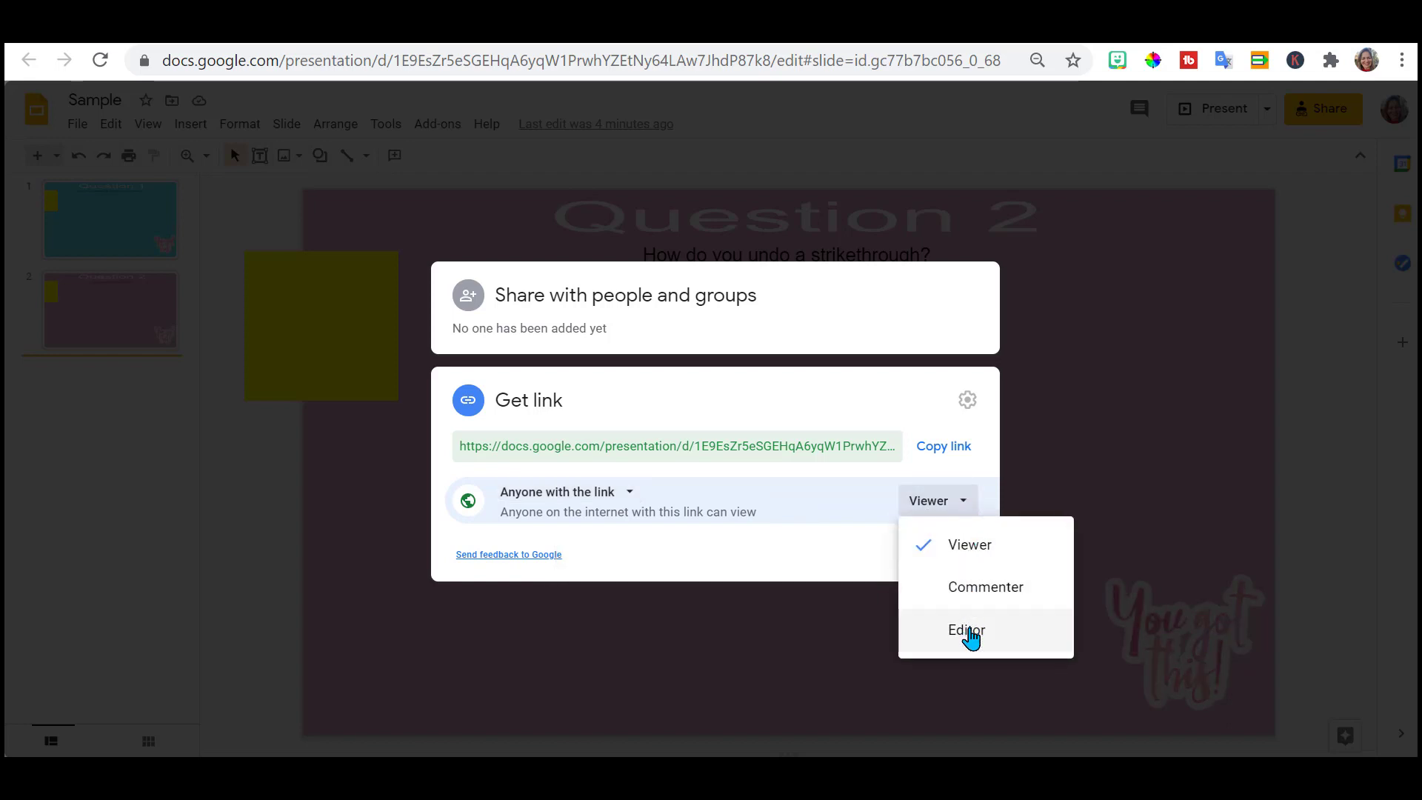
pyautogui.click(968, 631)
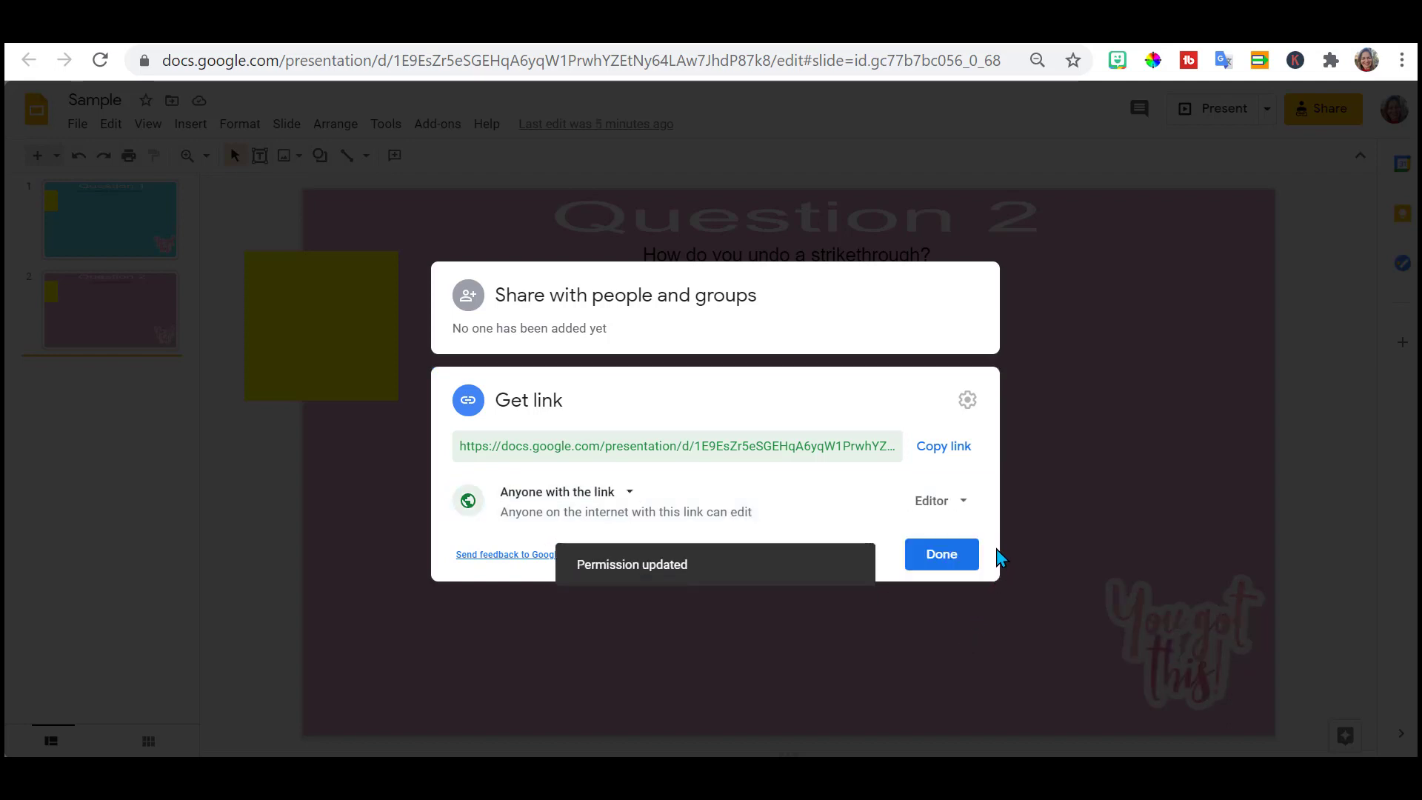
pyautogui.click(950, 448)
pyautogui.click(950, 560)
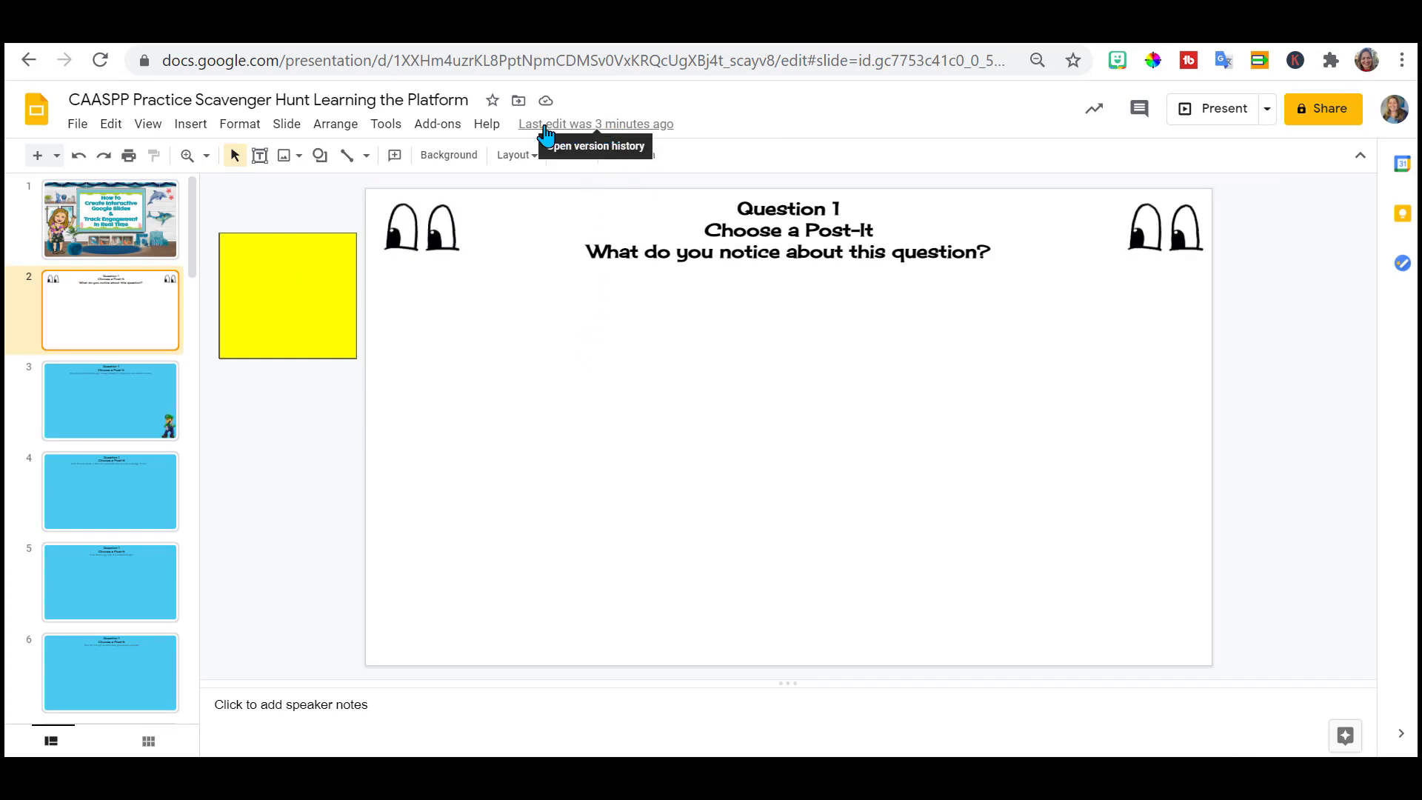
# In version history, rename the current version to 'Original' and return to editing
pyautogui.click(615, 126)
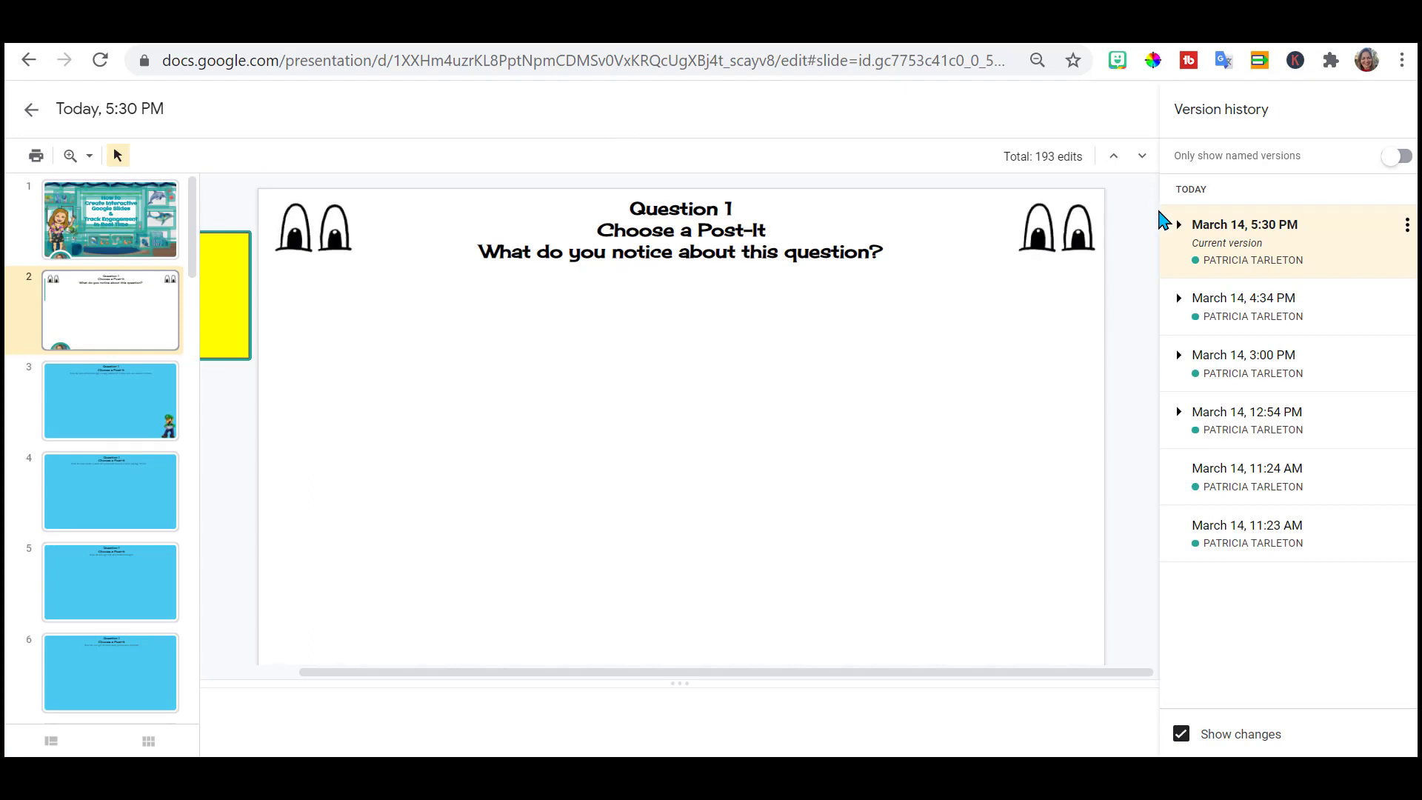
pyautogui.click(1202, 225)
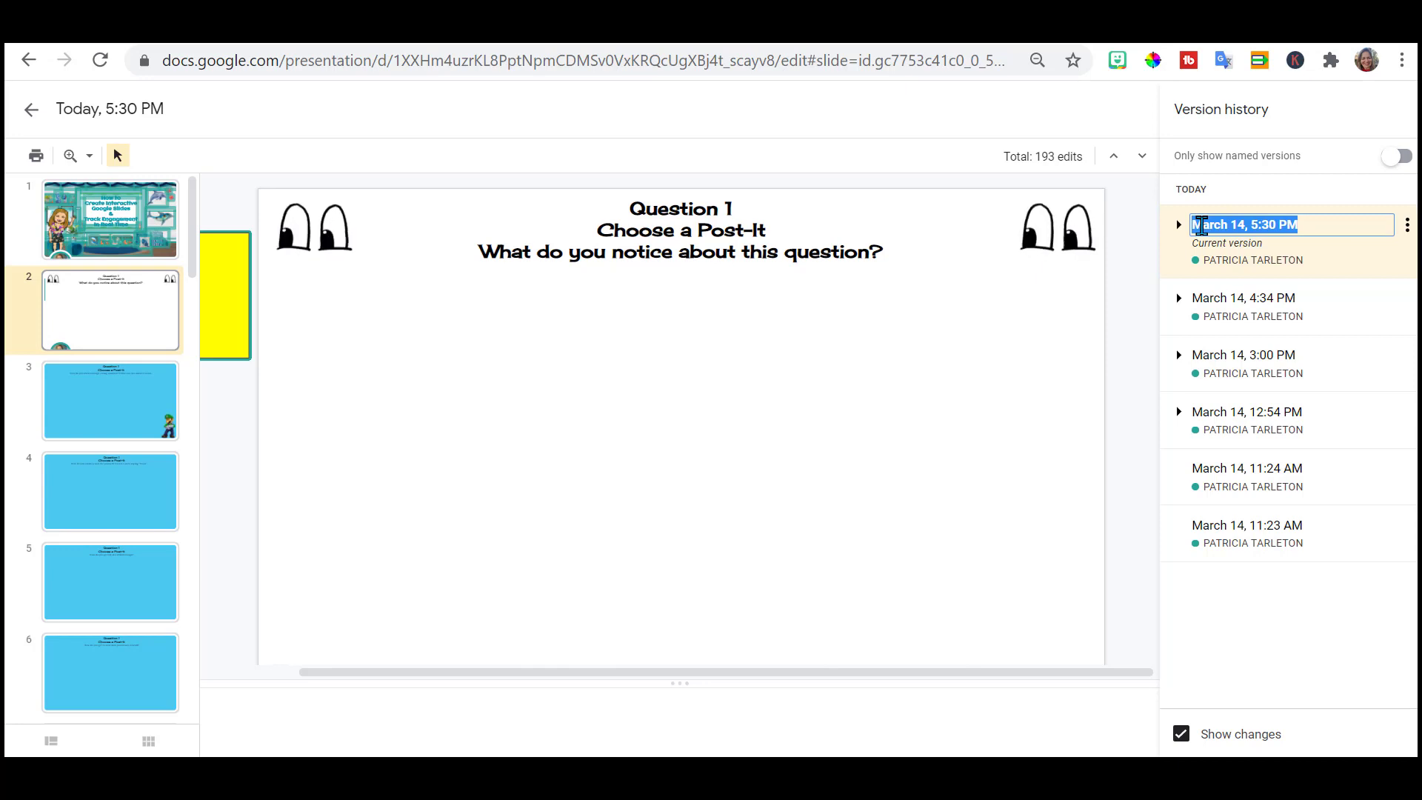
pyautogui.write('Original')
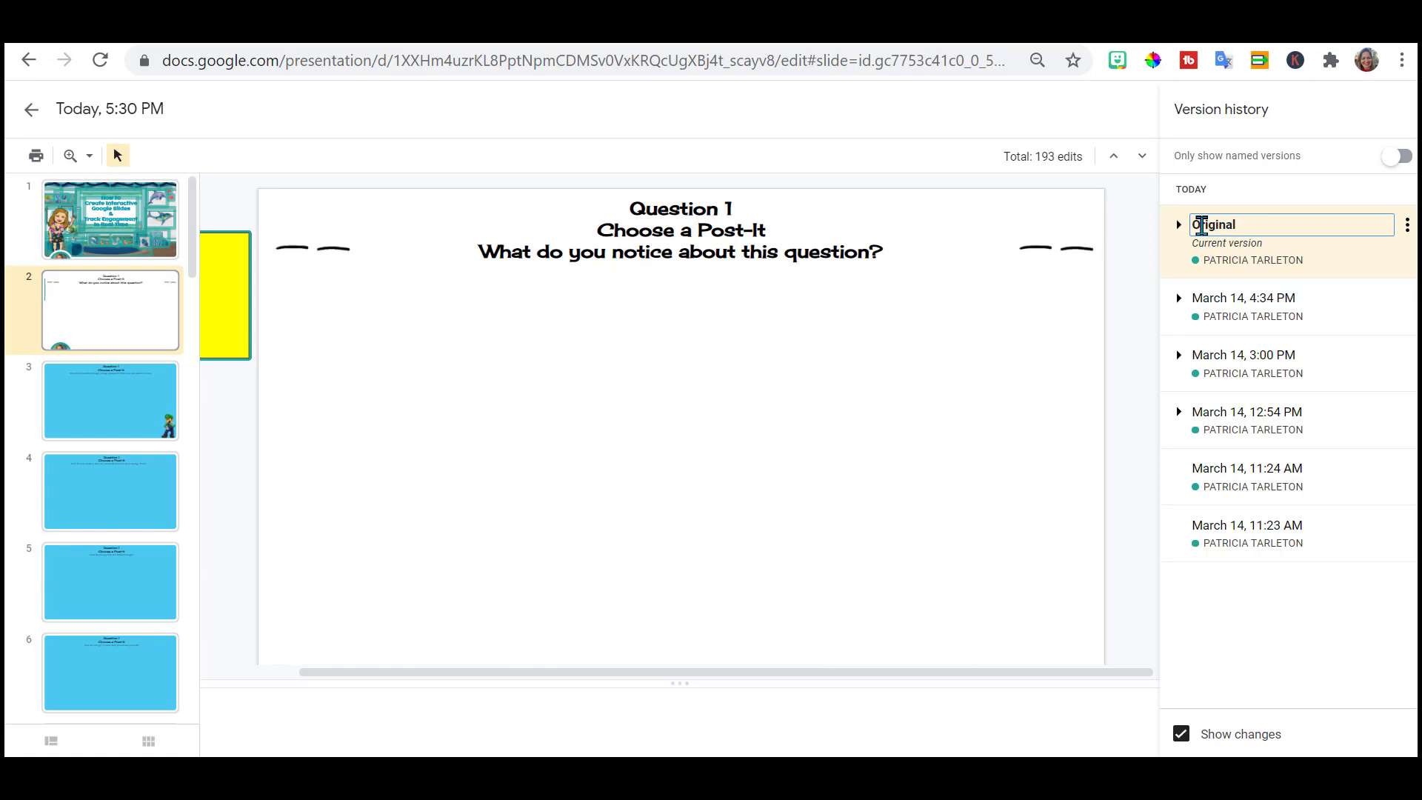
pyautogui.press('Return')
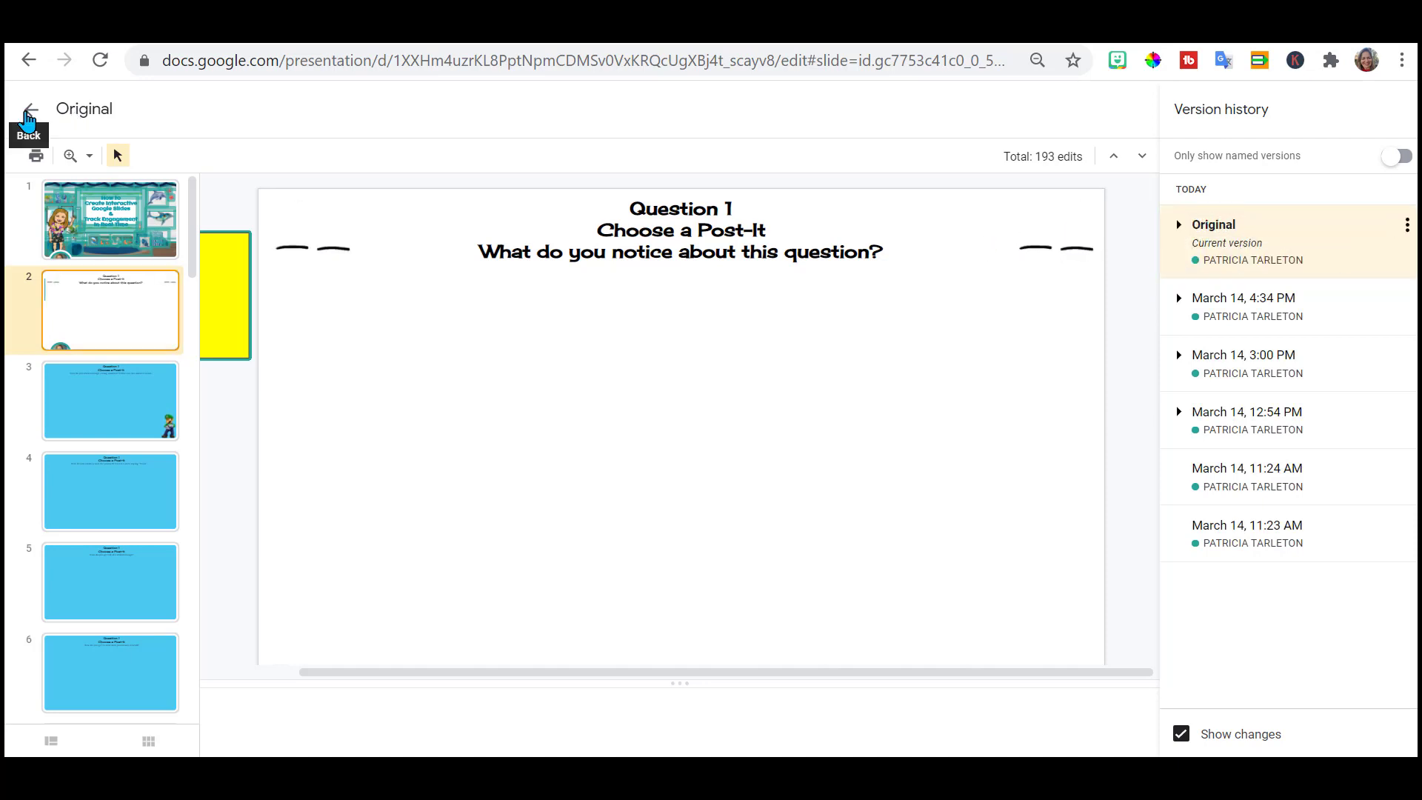
pyautogui.click(28, 112)
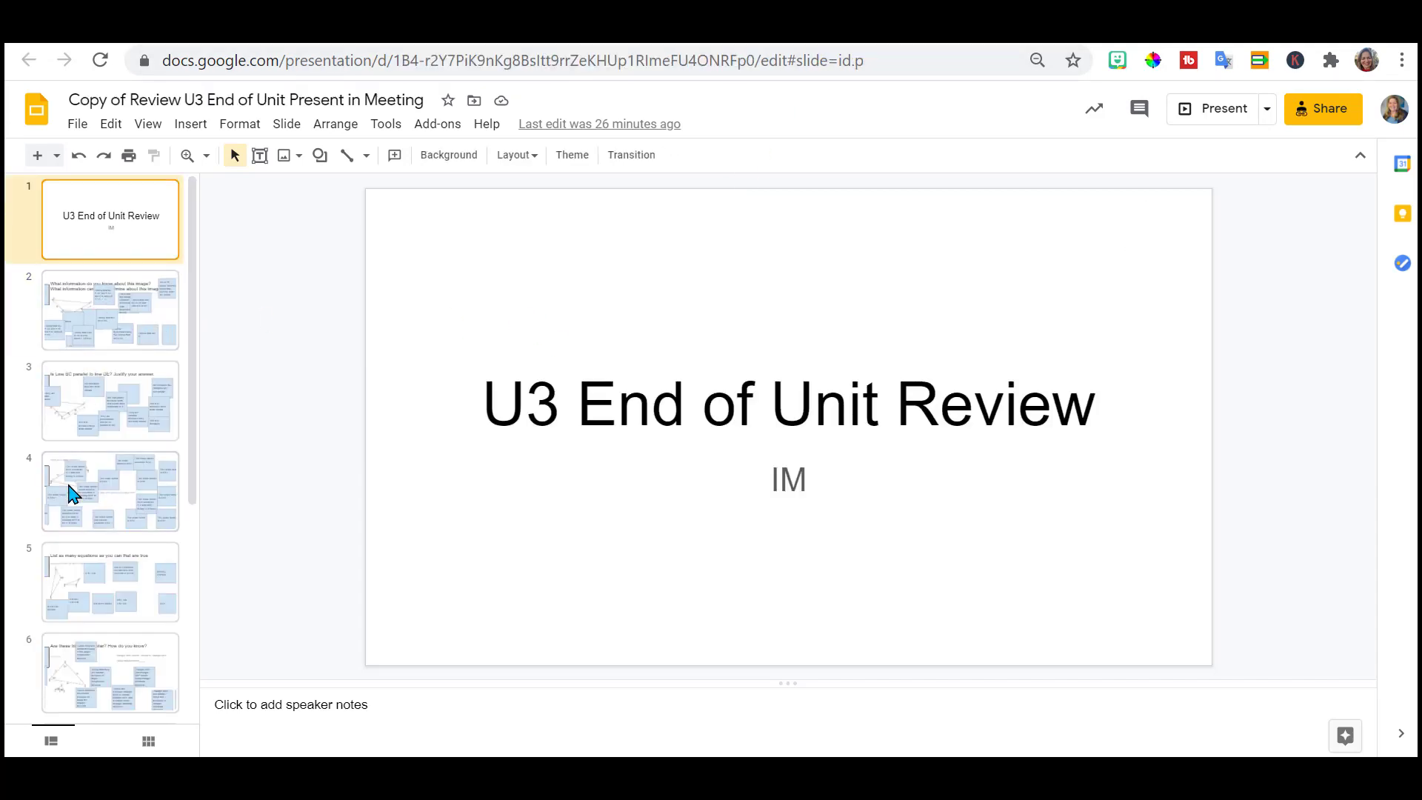
# Browse the review deck's slides 2 through 6, then return to slide 2
pyautogui.click(113, 315)
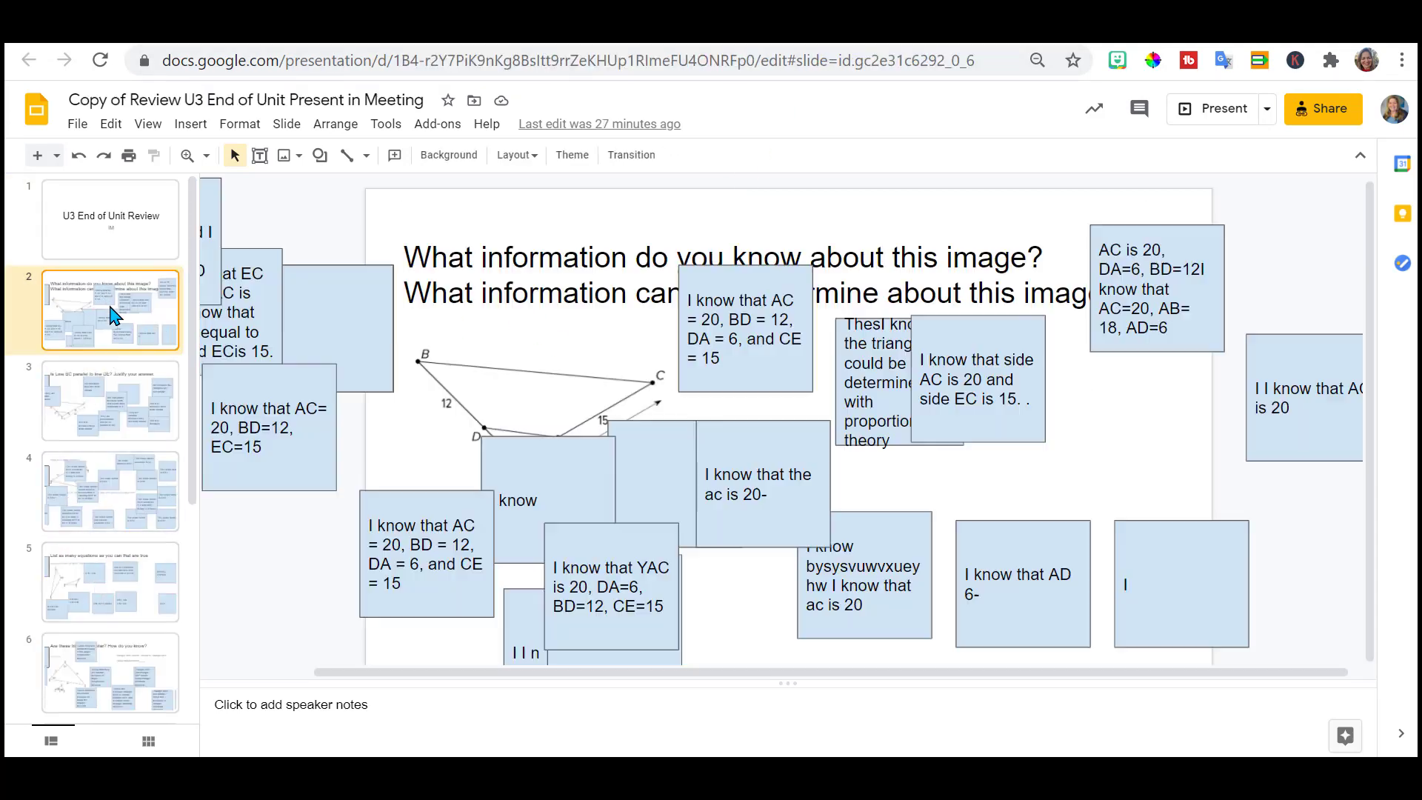
pyautogui.click(111, 404)
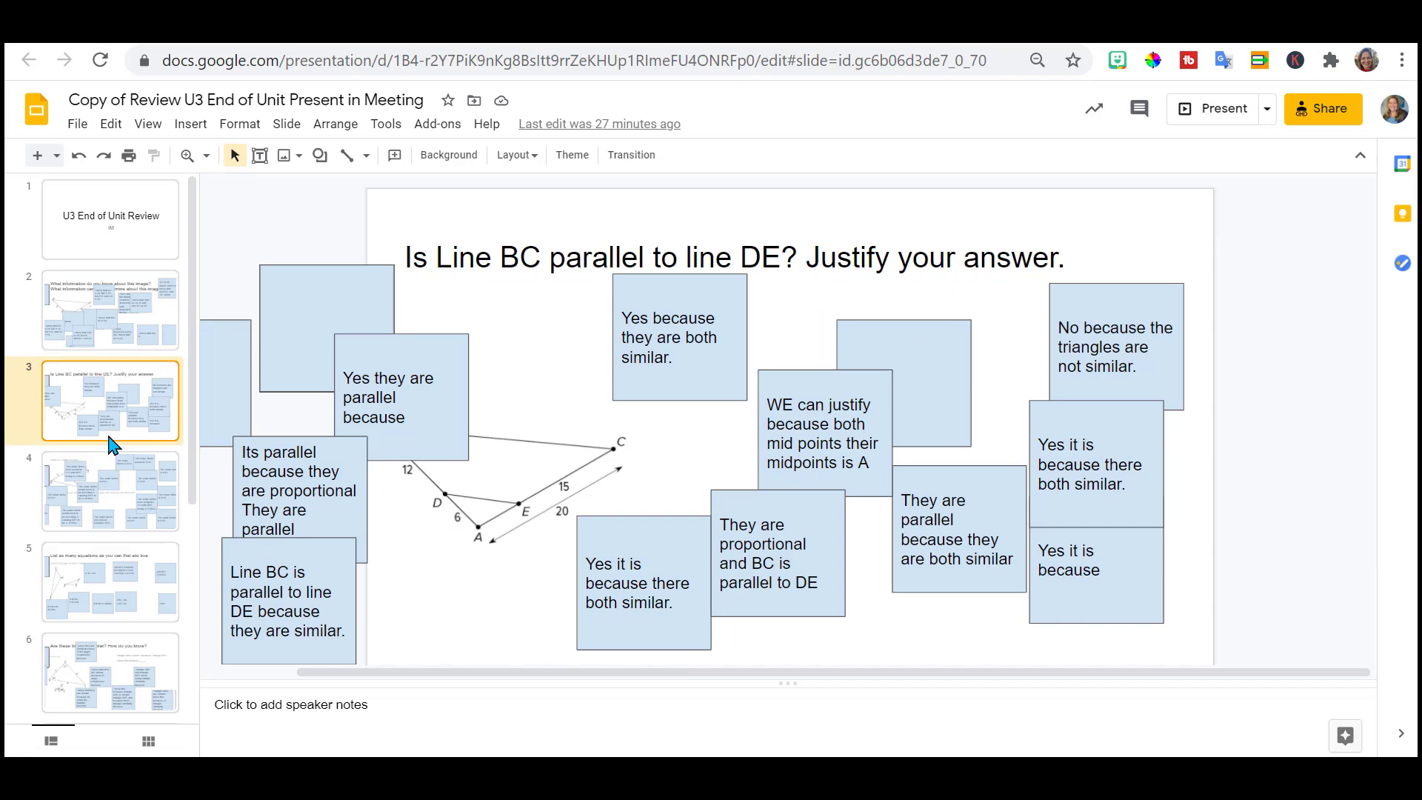
pyautogui.click(115, 493)
pyautogui.click(118, 592)
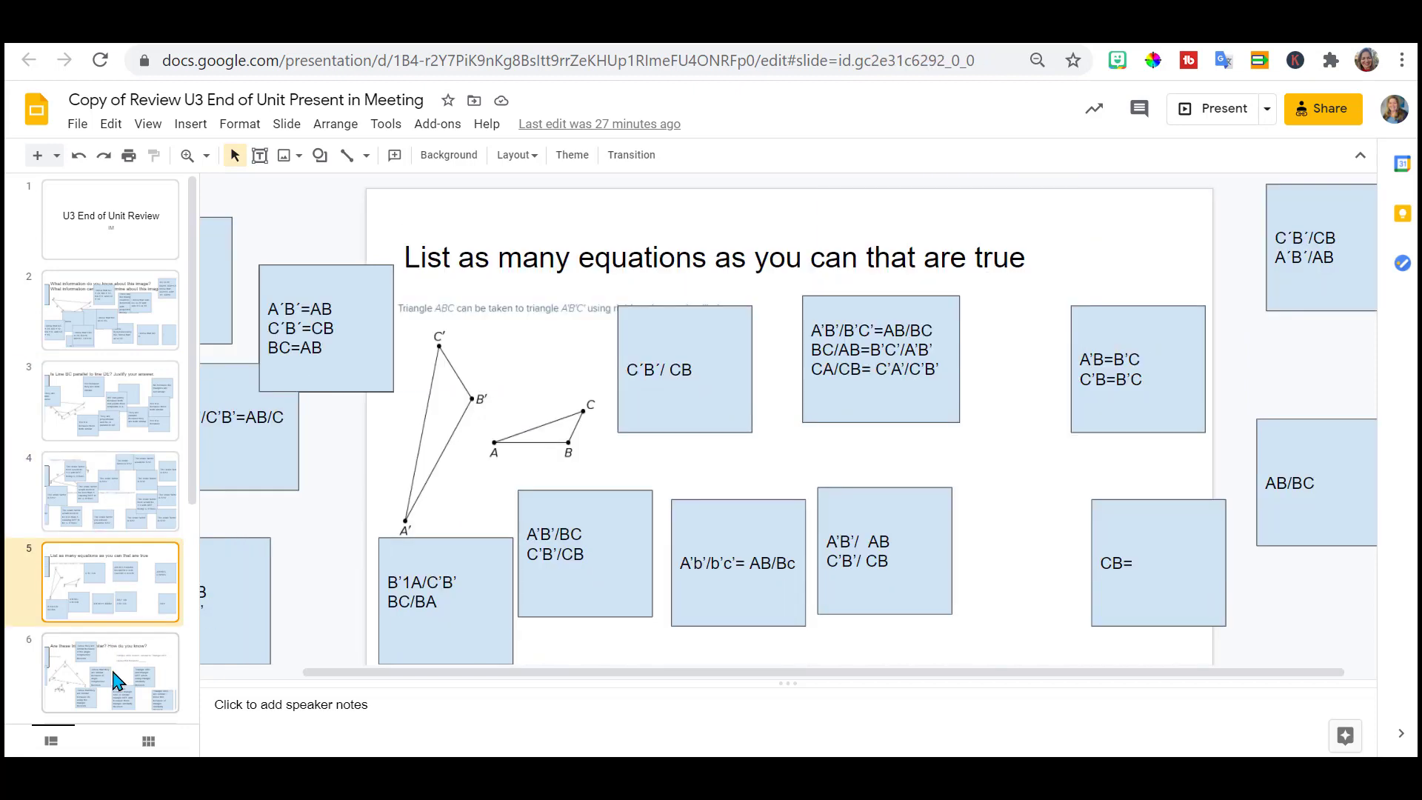
pyautogui.click(114, 676)
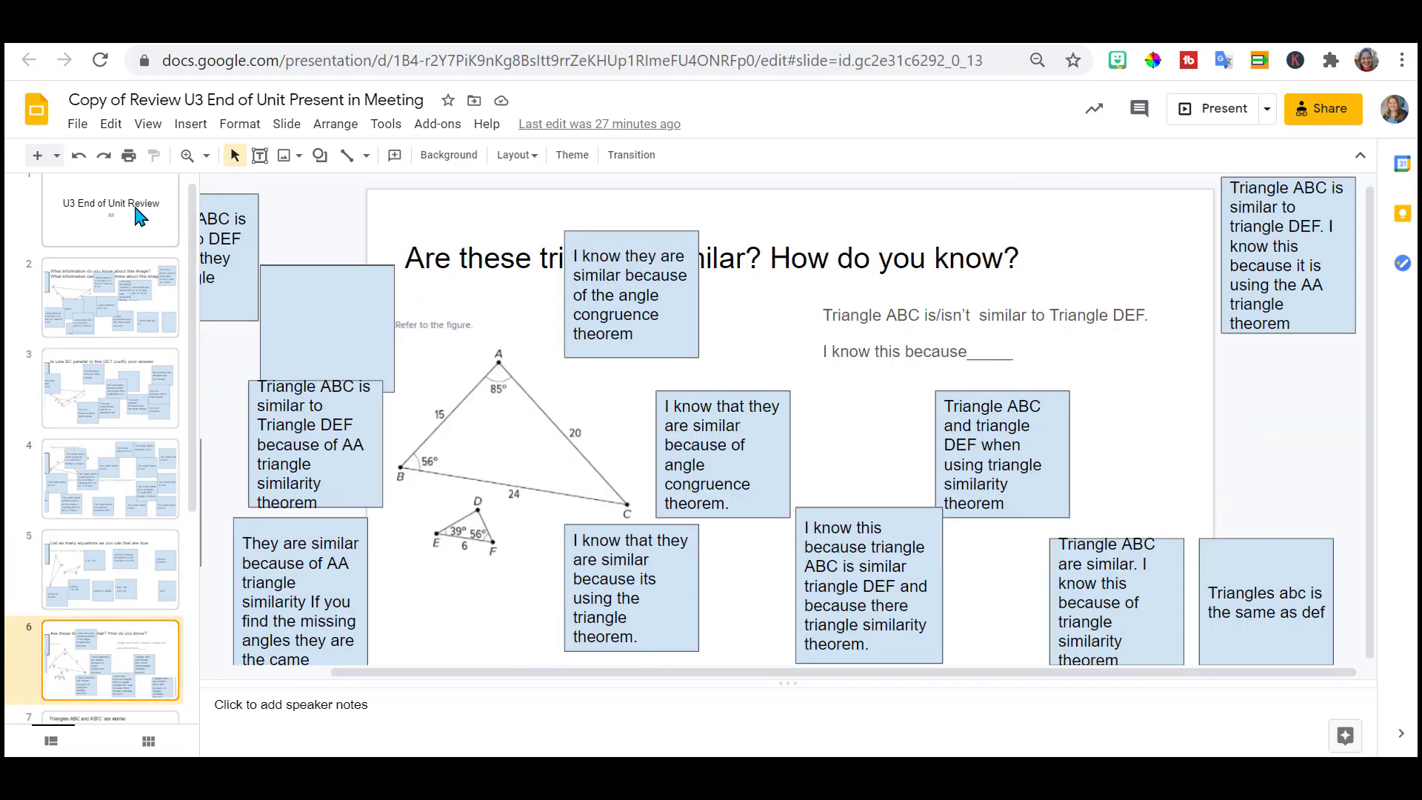
pyautogui.click(126, 279)
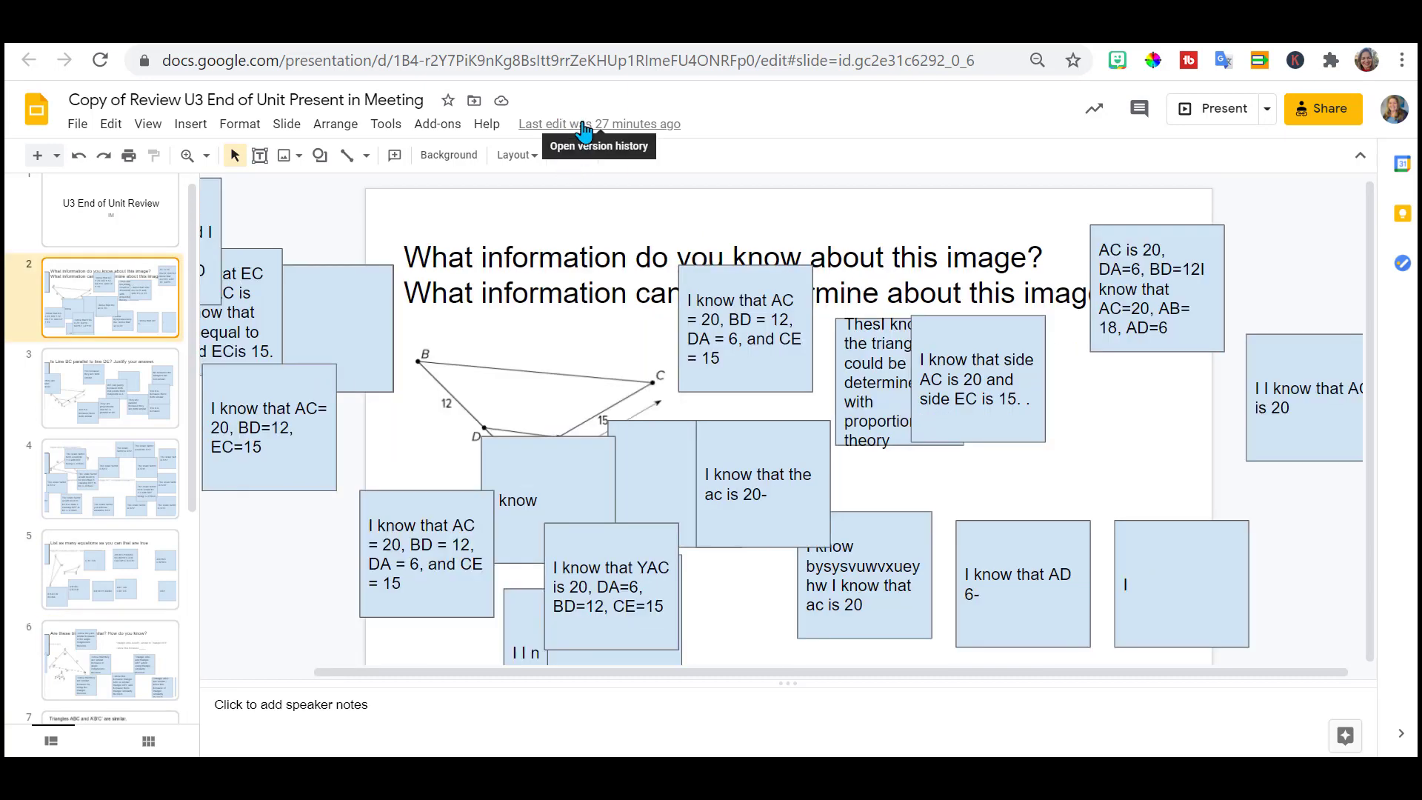
# Restore the 'Revised March 10, 12:04 PM' version from the review deck's version history
pyautogui.click(584, 125)
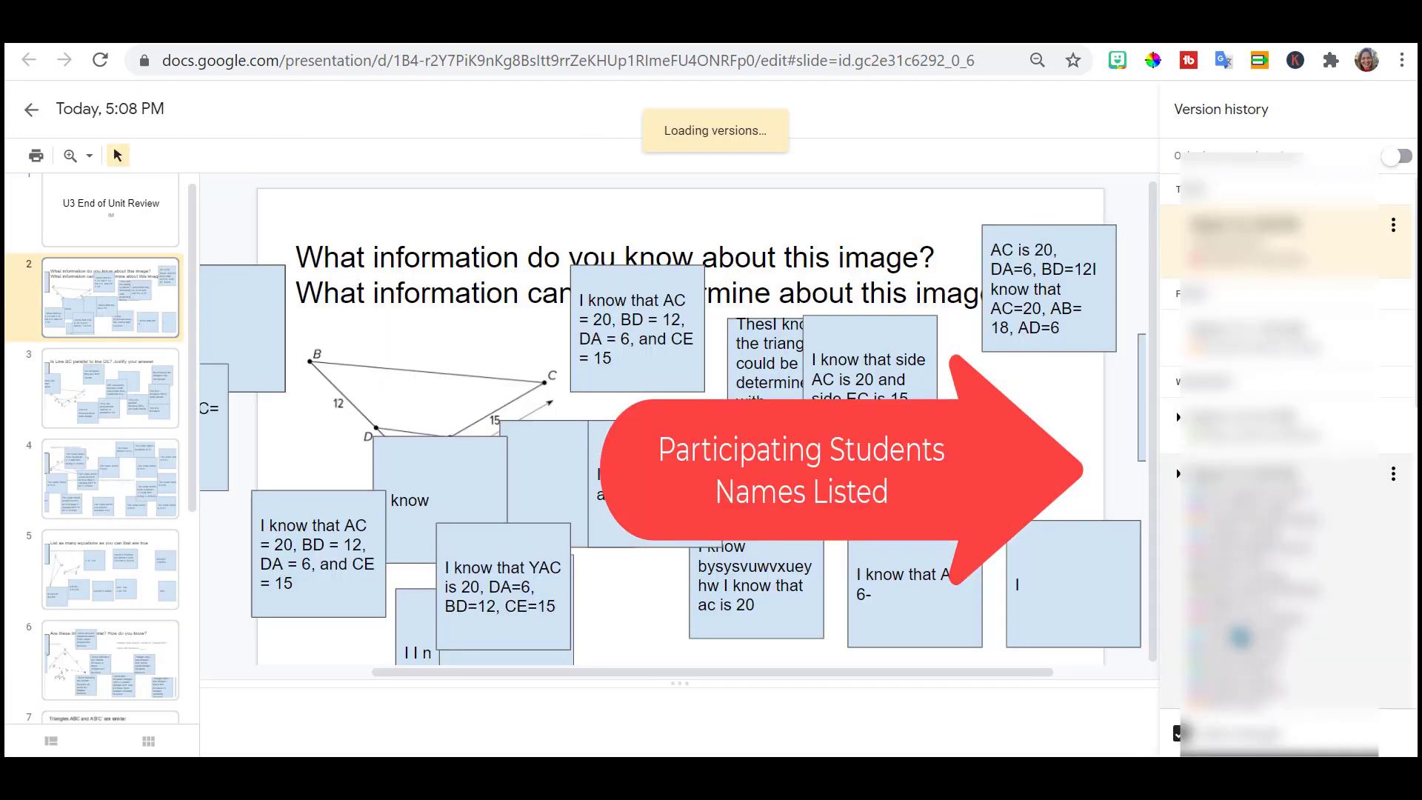
pyautogui.scroll(-3, 1288, 437)
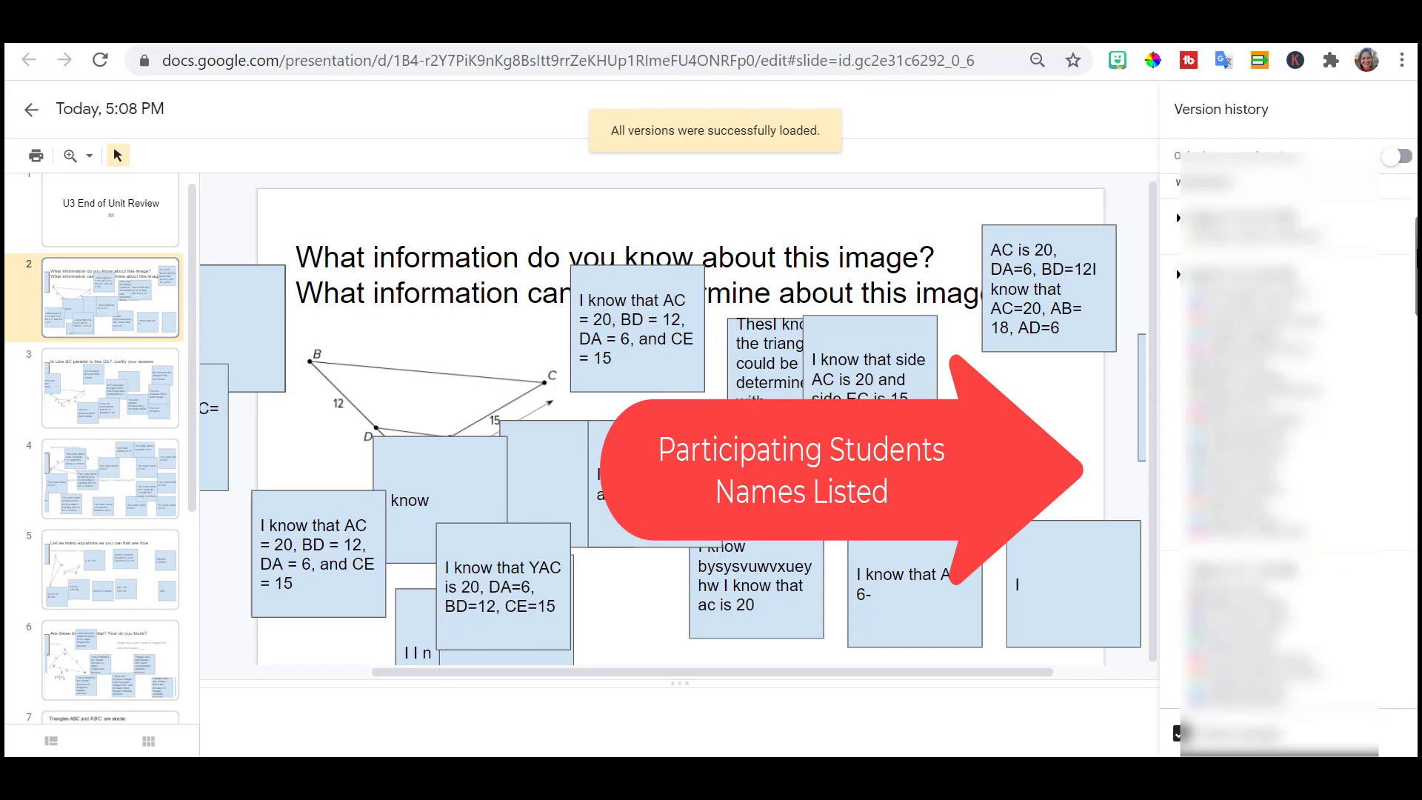
pyautogui.moveTo(1414, 267); pyautogui.dragTo(1413, 526)
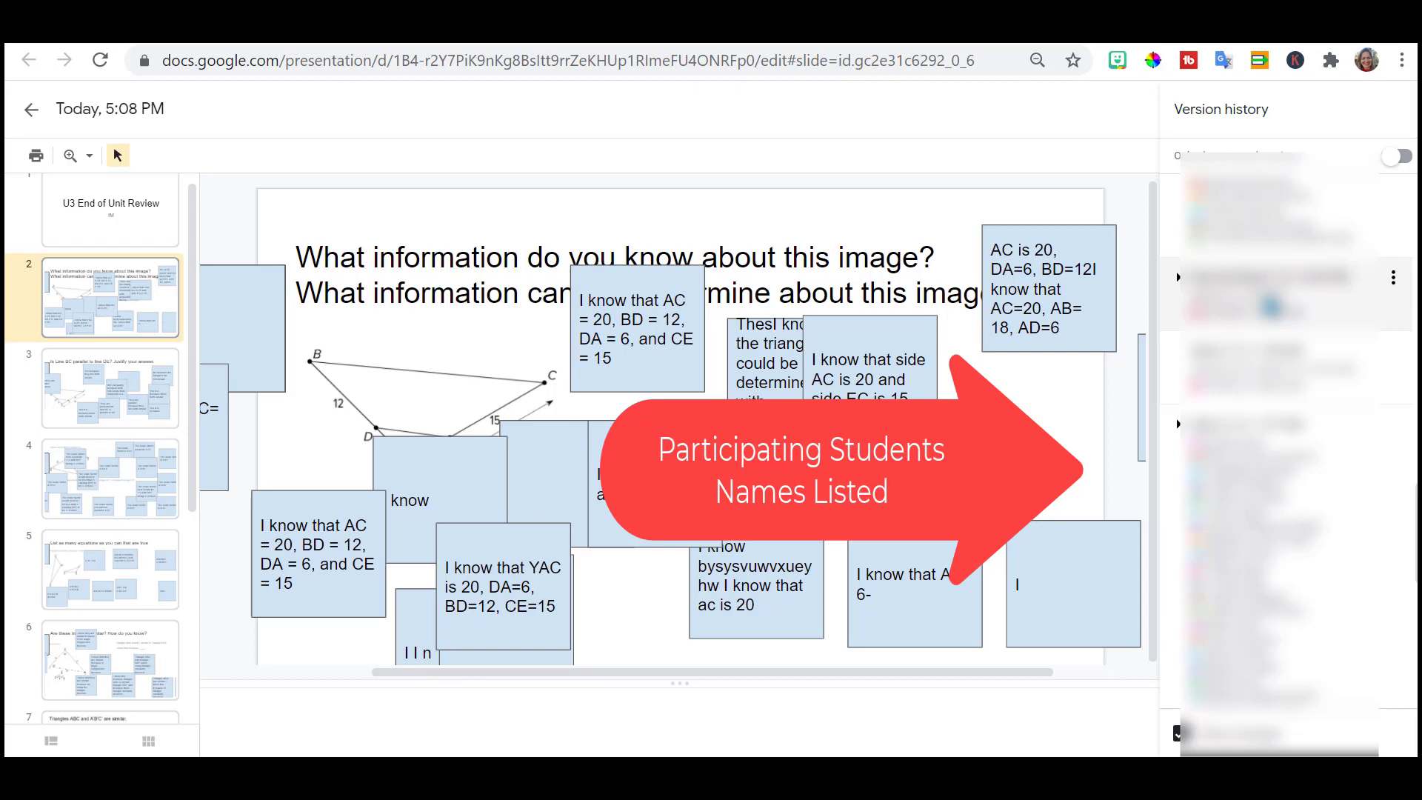
pyautogui.click(1270, 307)
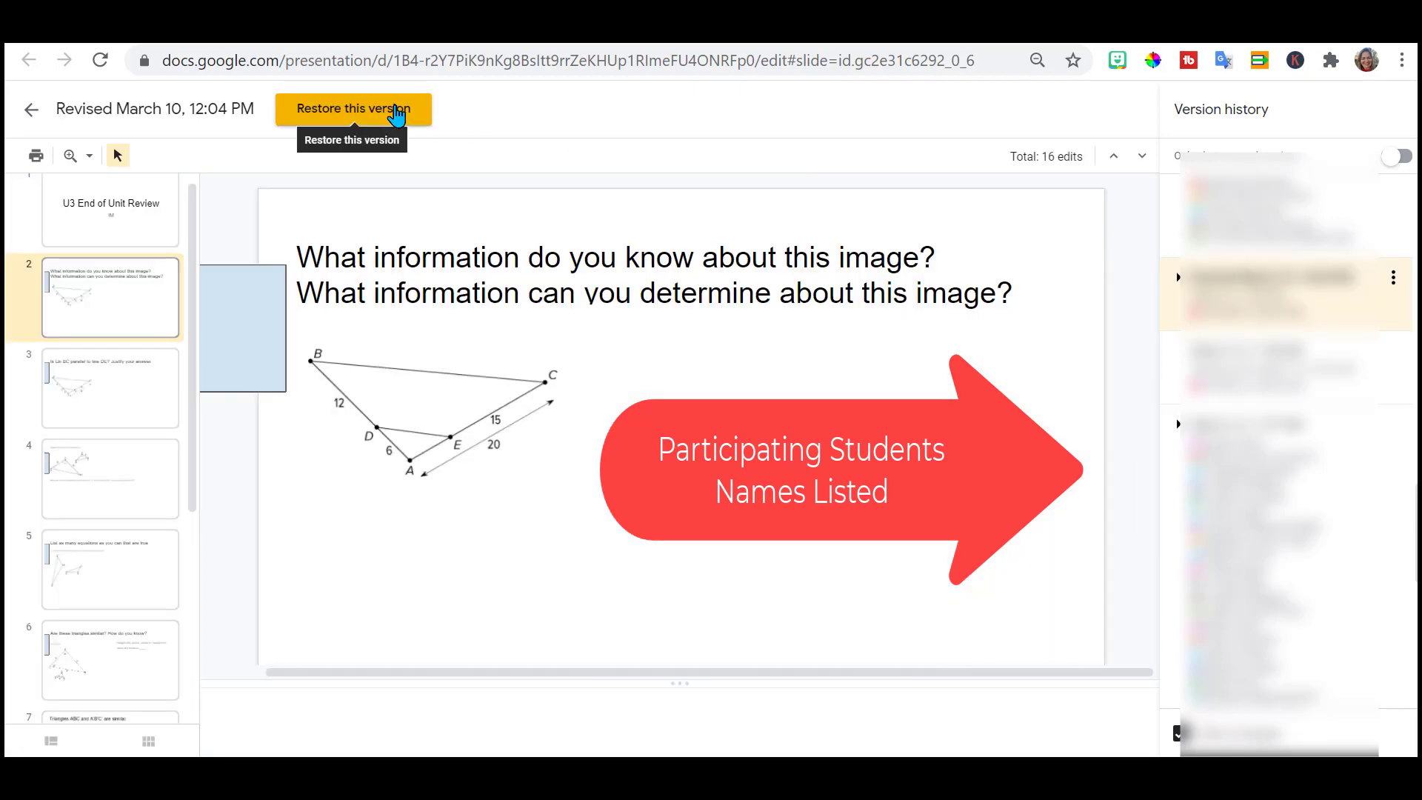
pyautogui.click(398, 115)
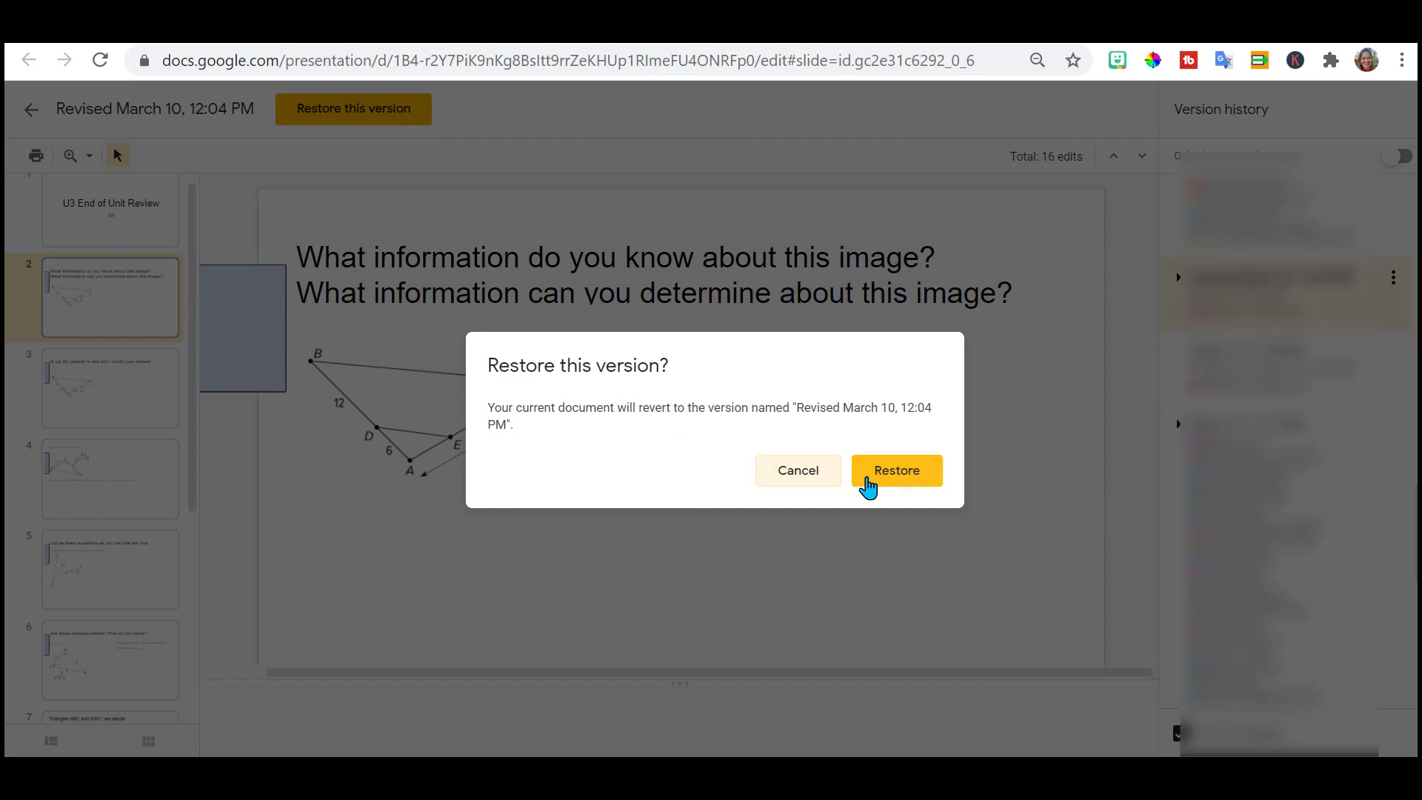
pyautogui.click(893, 480)
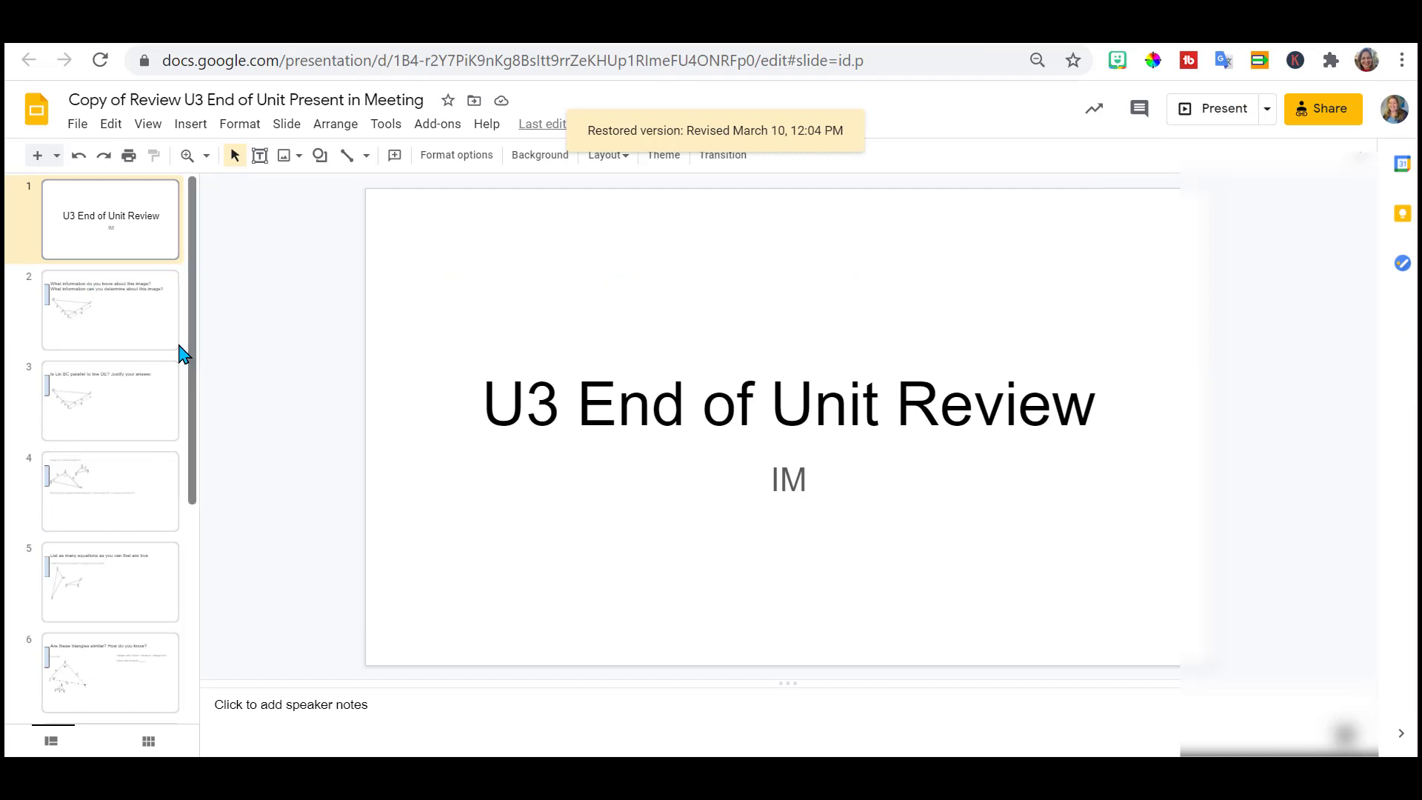
# Reopen version history with Ctrl+Alt+Shift+H, close it, and switch to the scavenger hunt deck
pyautogui.click(137, 333)
pyautogui.hotkey('ctrl', 'alt', 'shift', 'h')
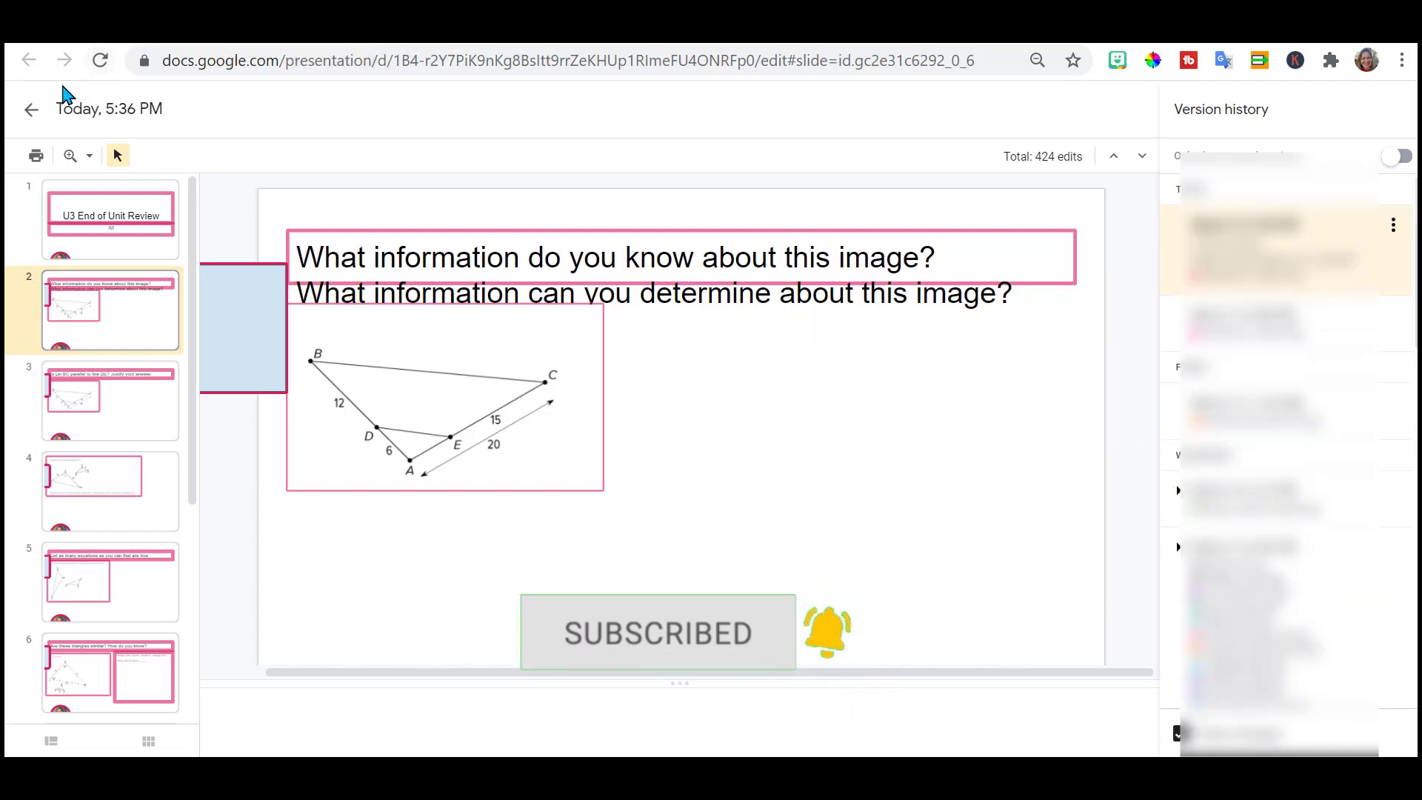
pyautogui.click(31, 109)
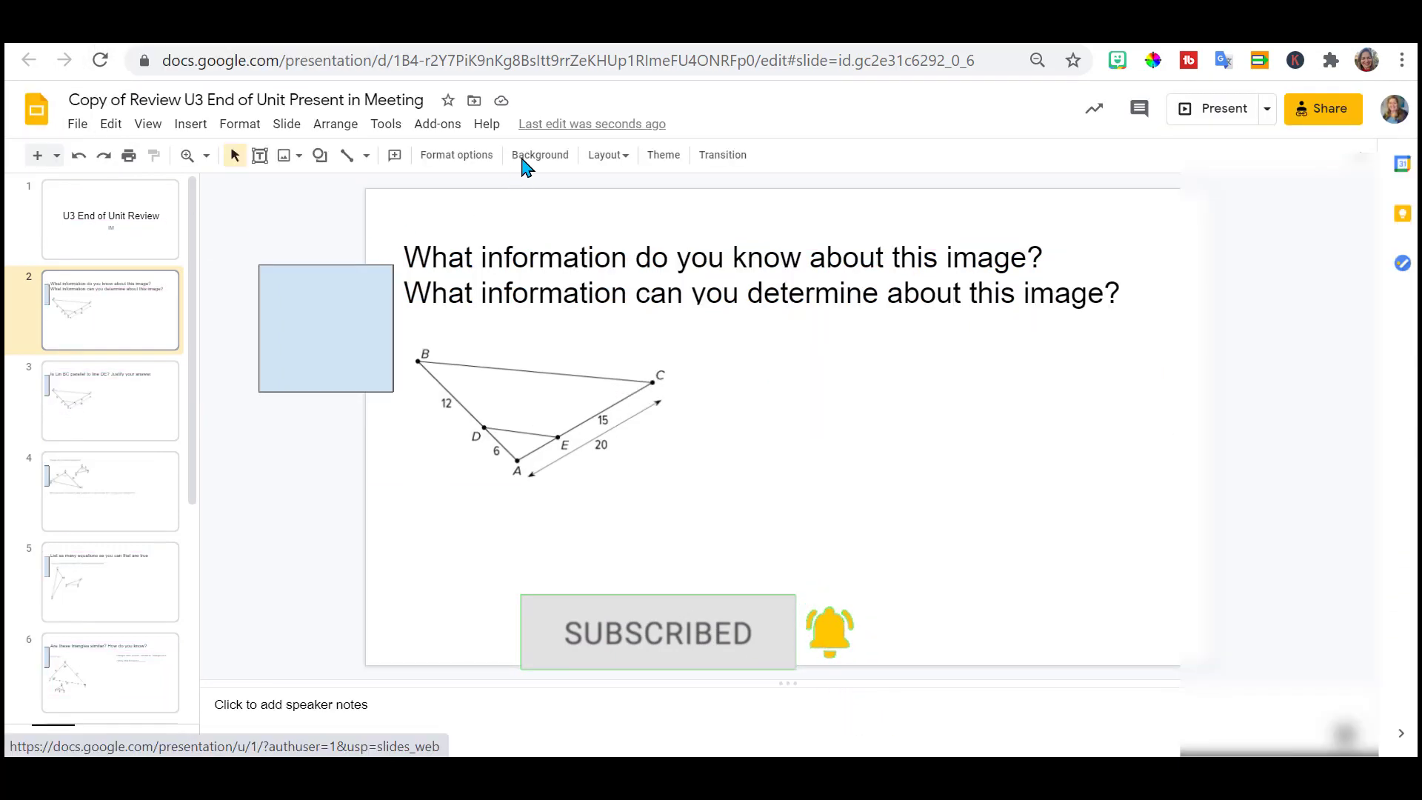
pyautogui.click(475, 39)
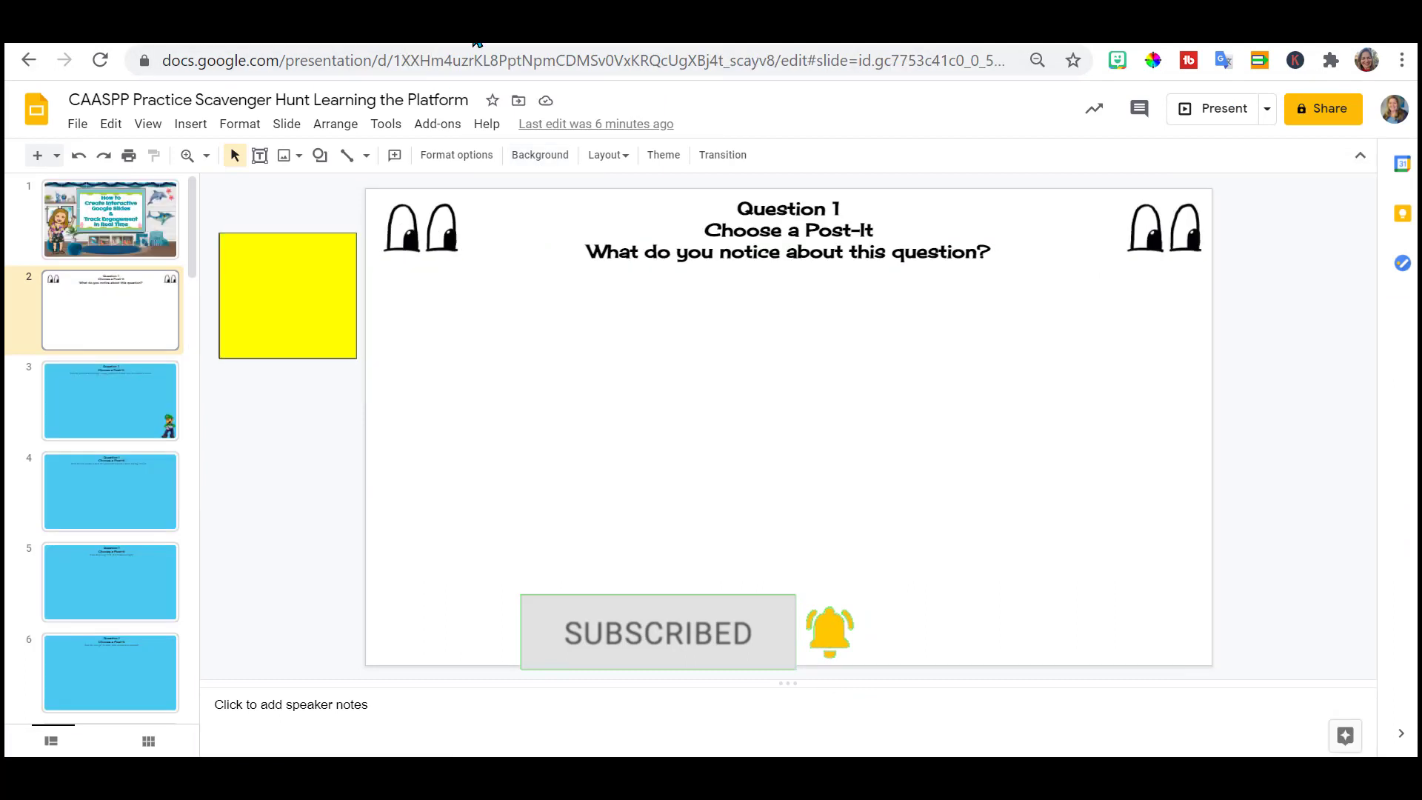